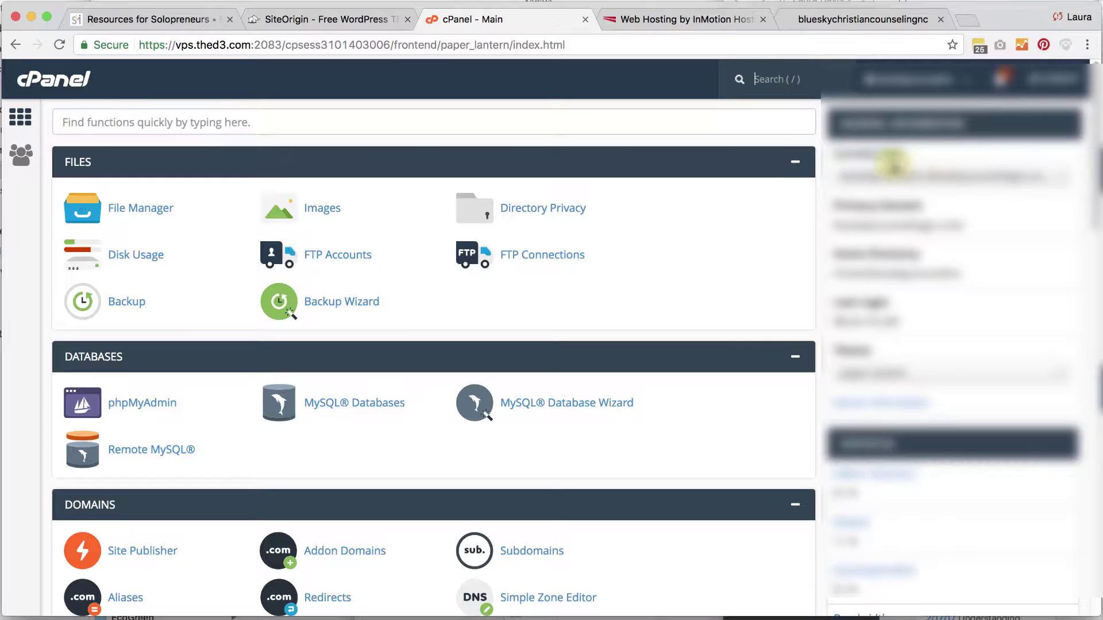
# Step: Search cPanel's functions for 'sit' to narrow the list to Site Software
pyautogui.click(754, 127)
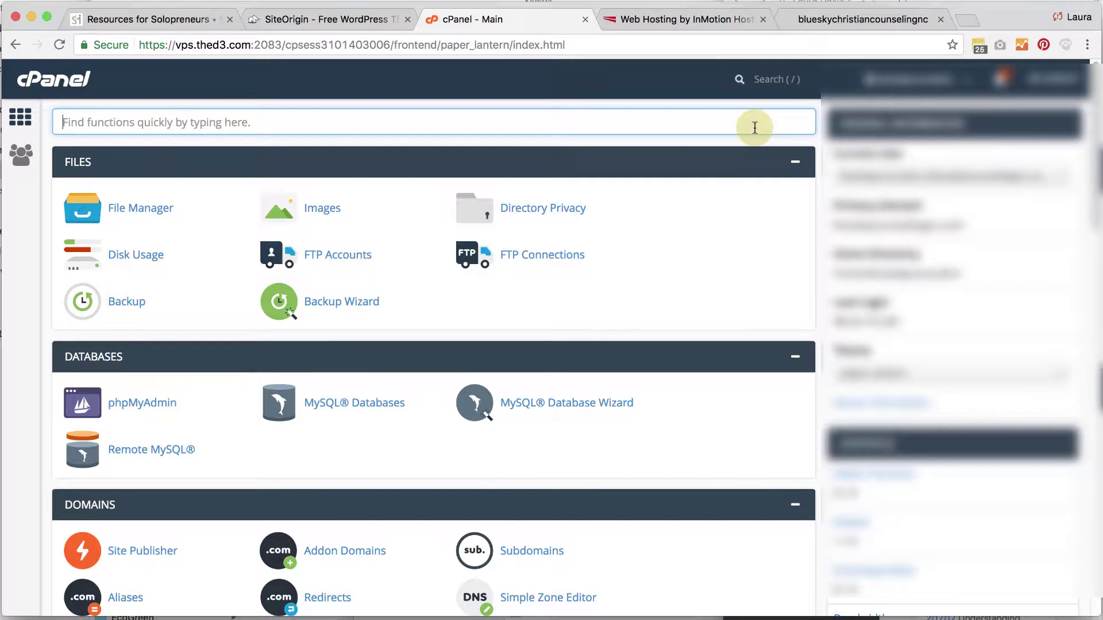
pyautogui.write('wor')
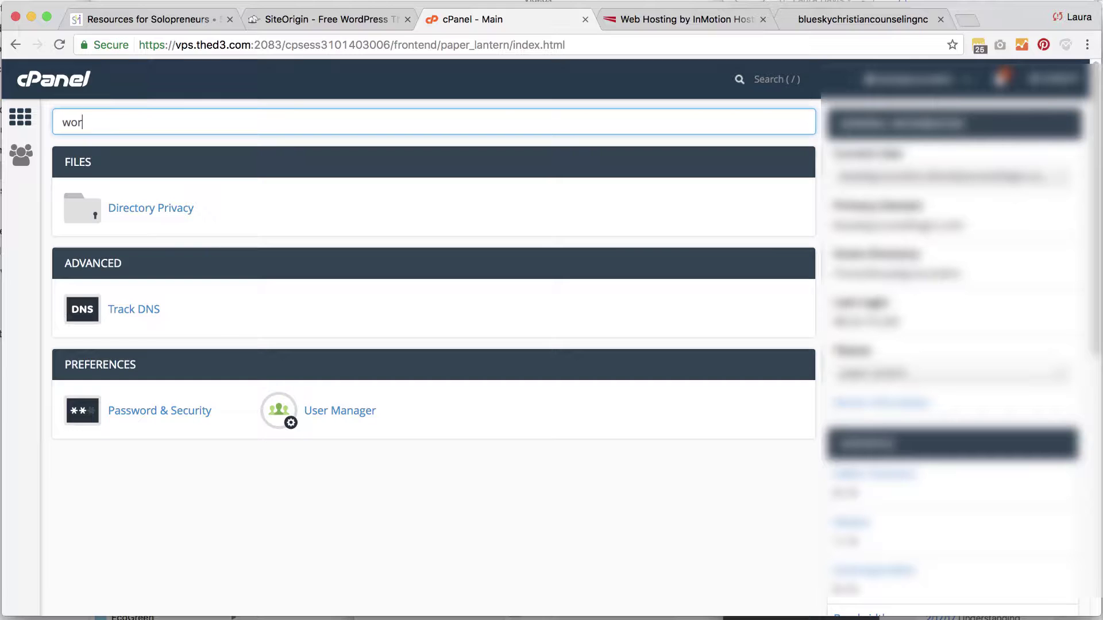
pyautogui.press('BackSpace')
pyautogui.press('BackSpace')
pyautogui.press('BackSpace')
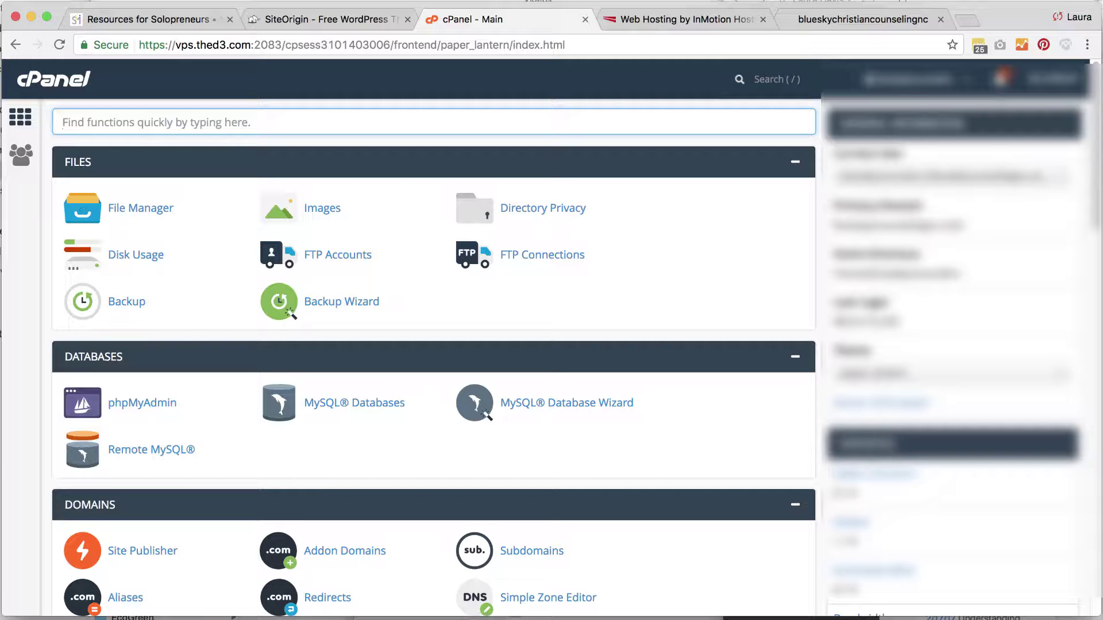
pyautogui.write('sit')
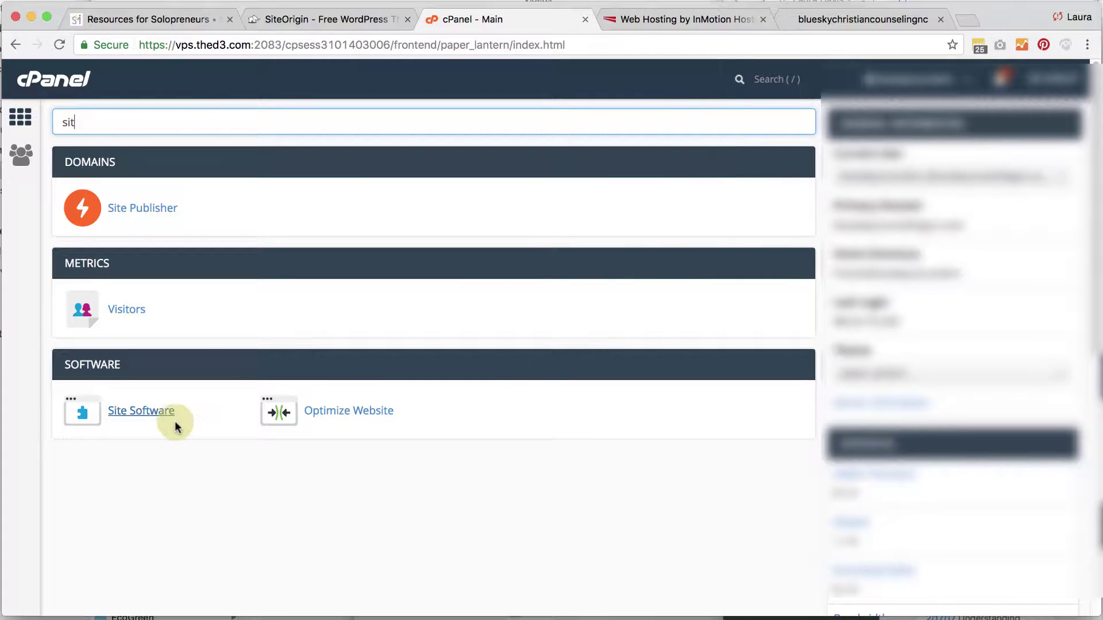
# Step: Open the WordPress installer from Site Software and enter the admin username
pyautogui.click(130, 419)
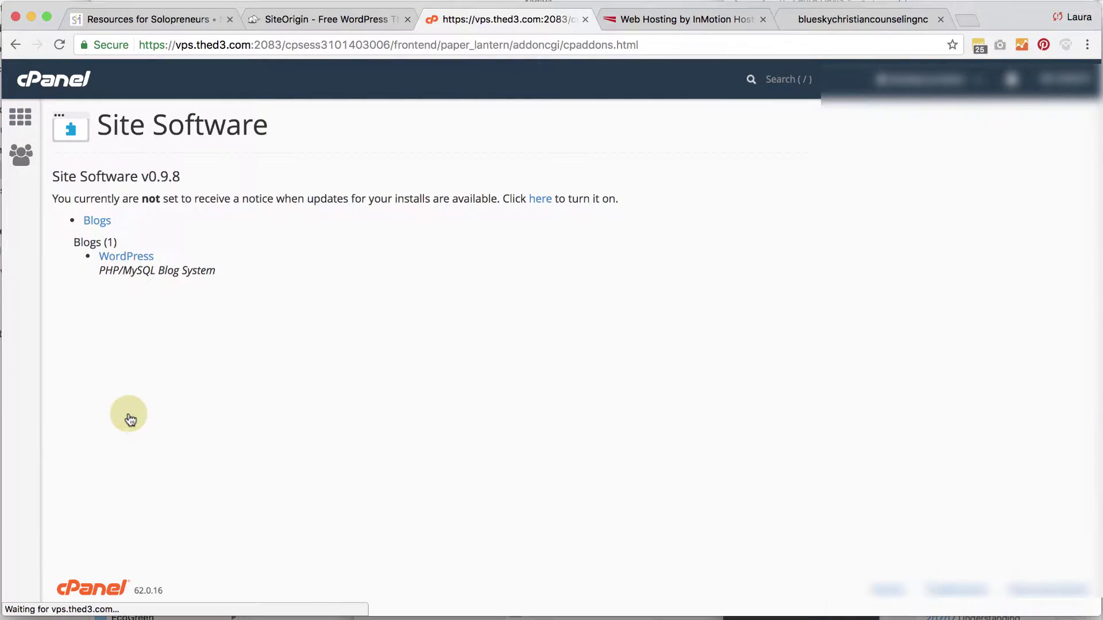
pyautogui.click(118, 260)
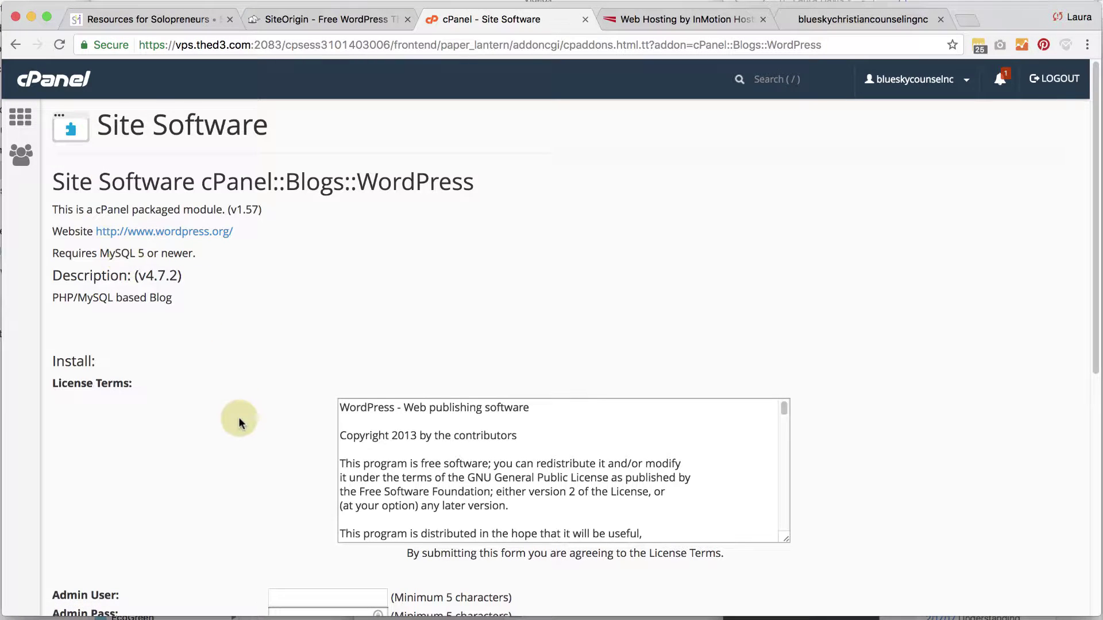
pyautogui.scroll(-5, 239, 423)
pyautogui.click(311, 320)
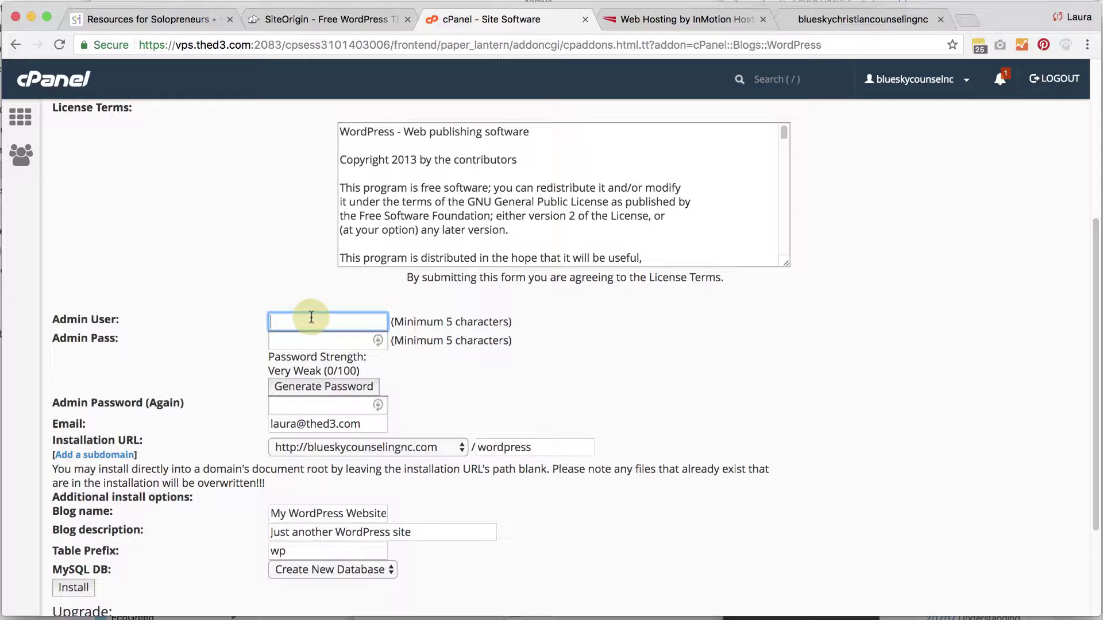
pyautogui.write('d3solutions')
# Step: Generate a Very Strong 18-character admin password and fill it into both password fields
pyautogui.press('Tab')
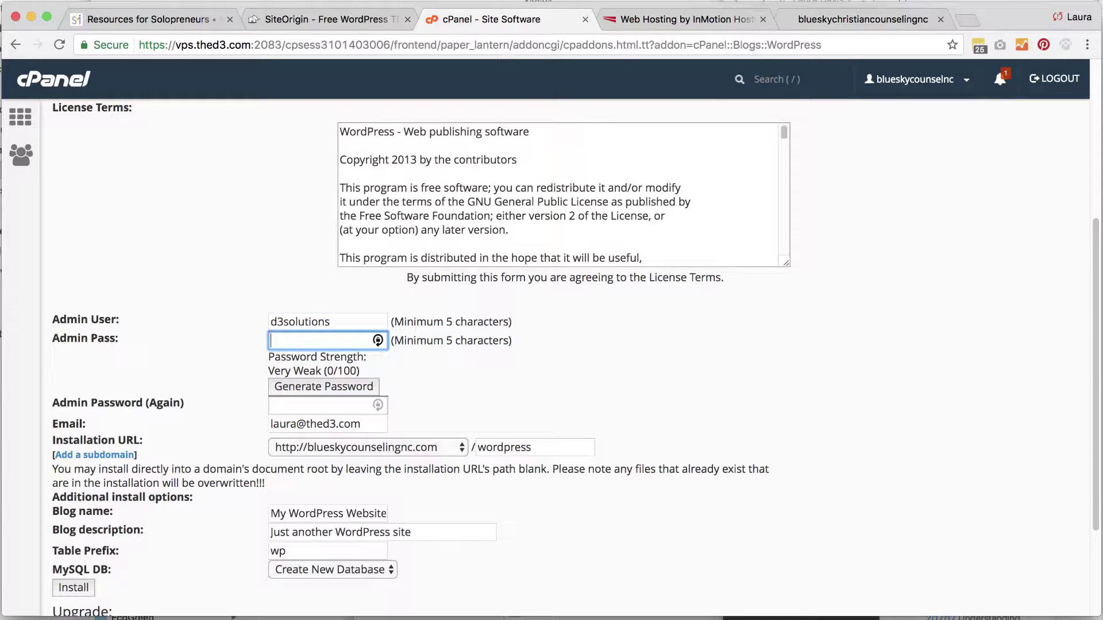
pyautogui.click(306, 392)
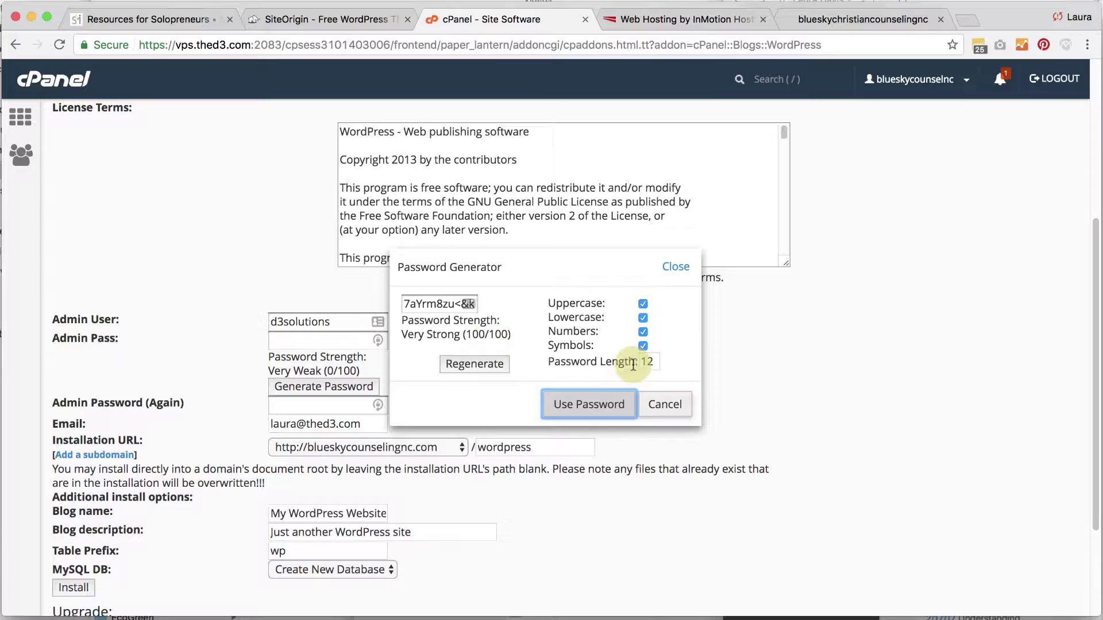
pyautogui.click(653, 363)
pyautogui.write('18')
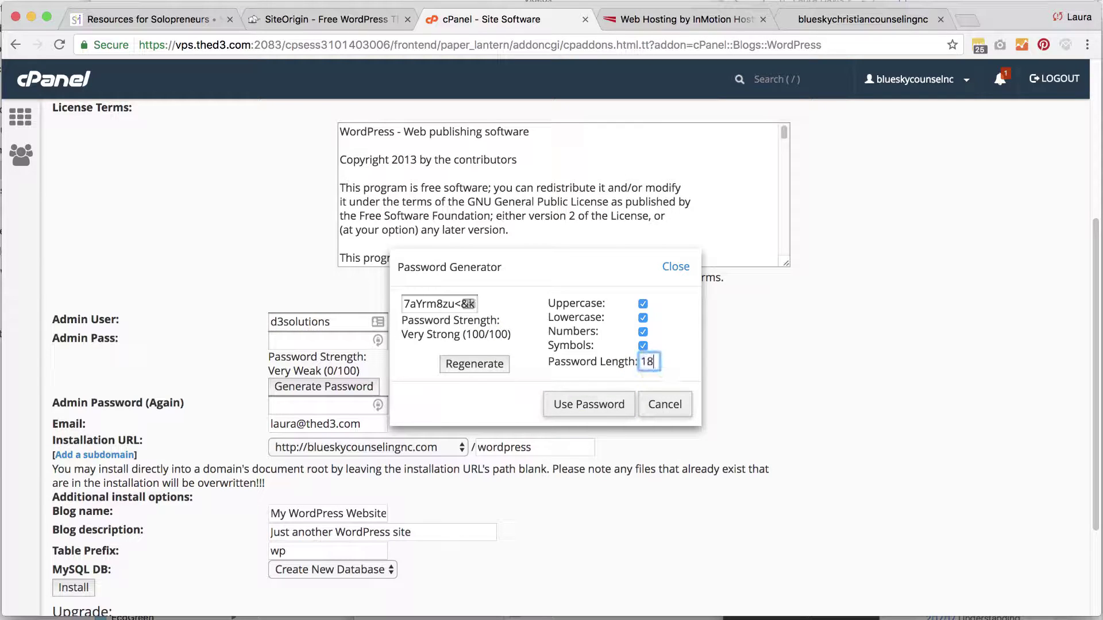
pyautogui.click(689, 338)
pyautogui.press('Return')
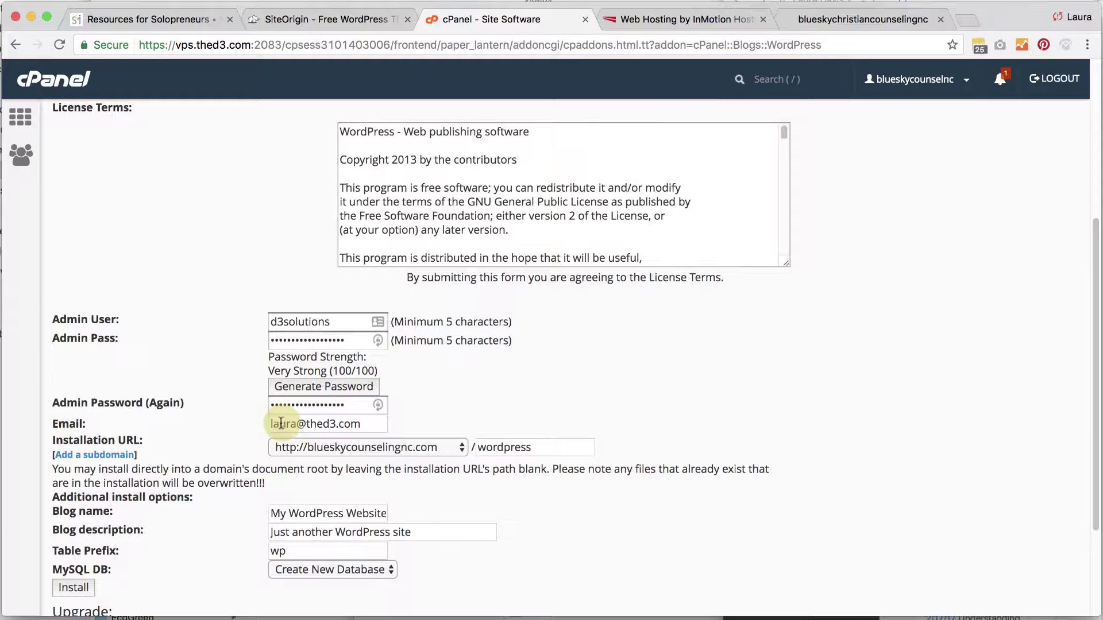
# Step: Install on wp.blueskycounselingnc.com at the domain root, clearing the default wordpress path
pyautogui.click(440, 448)
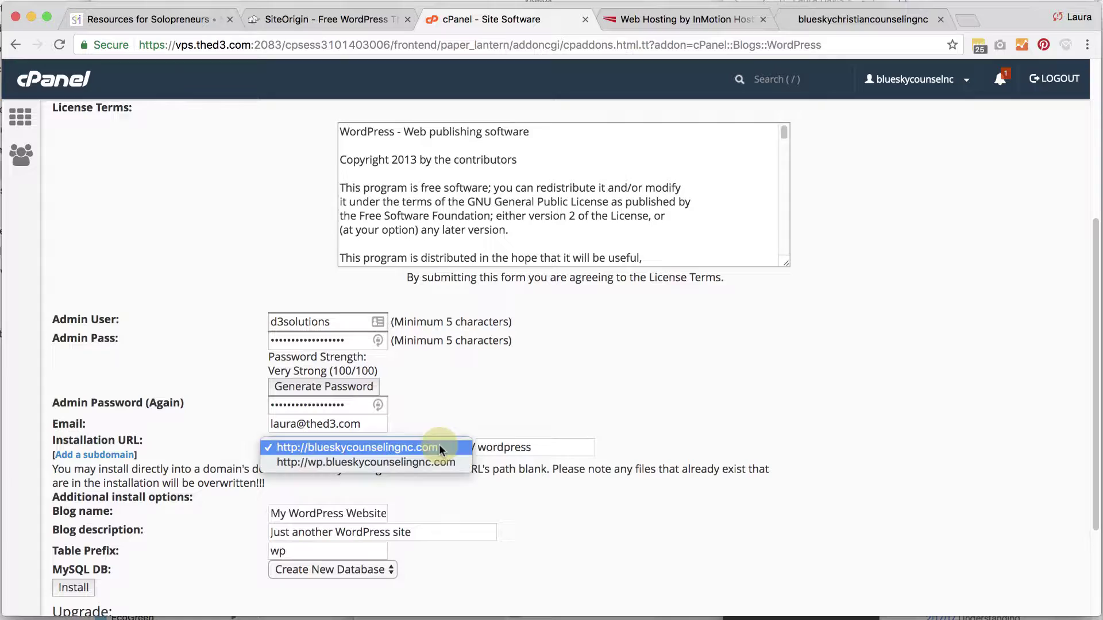
pyautogui.click(326, 458)
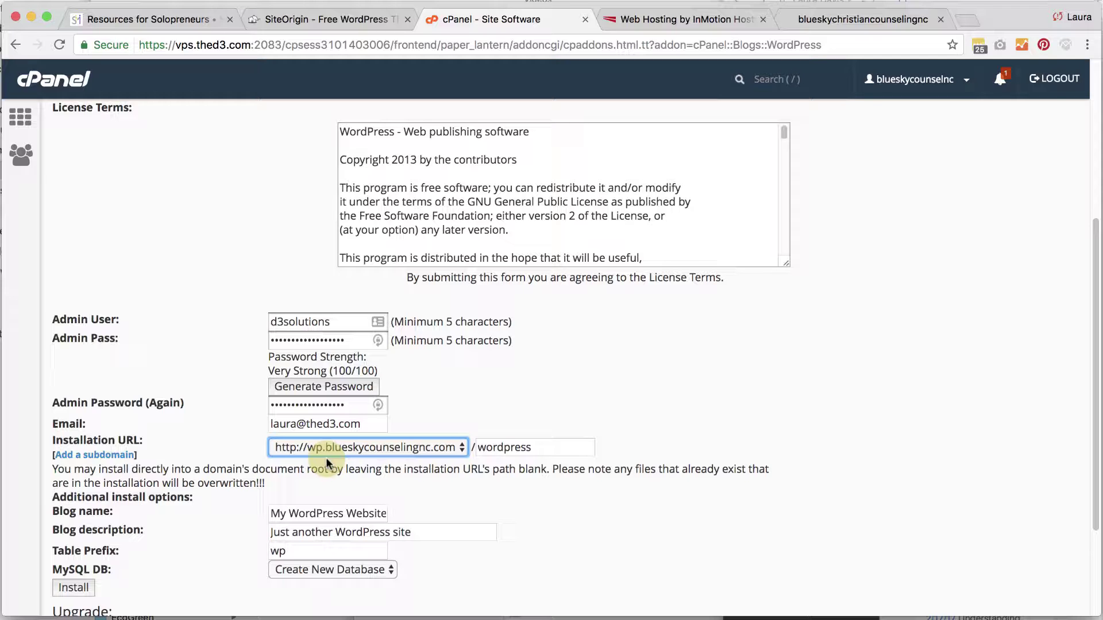
pyautogui.doubleClick(532, 445)
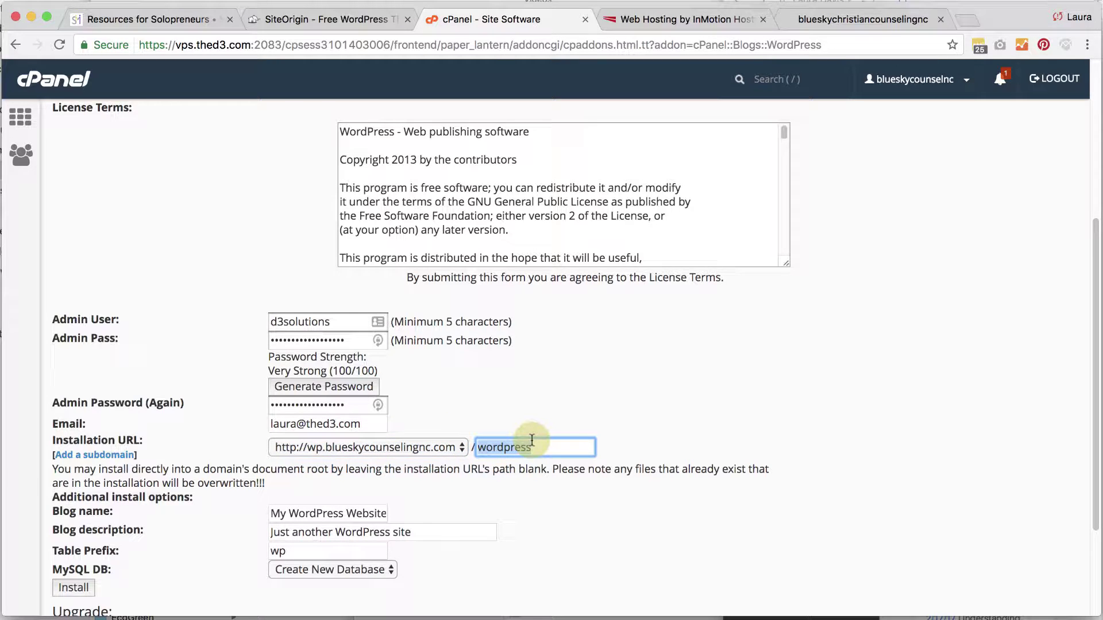
pyautogui.press('BackSpace')
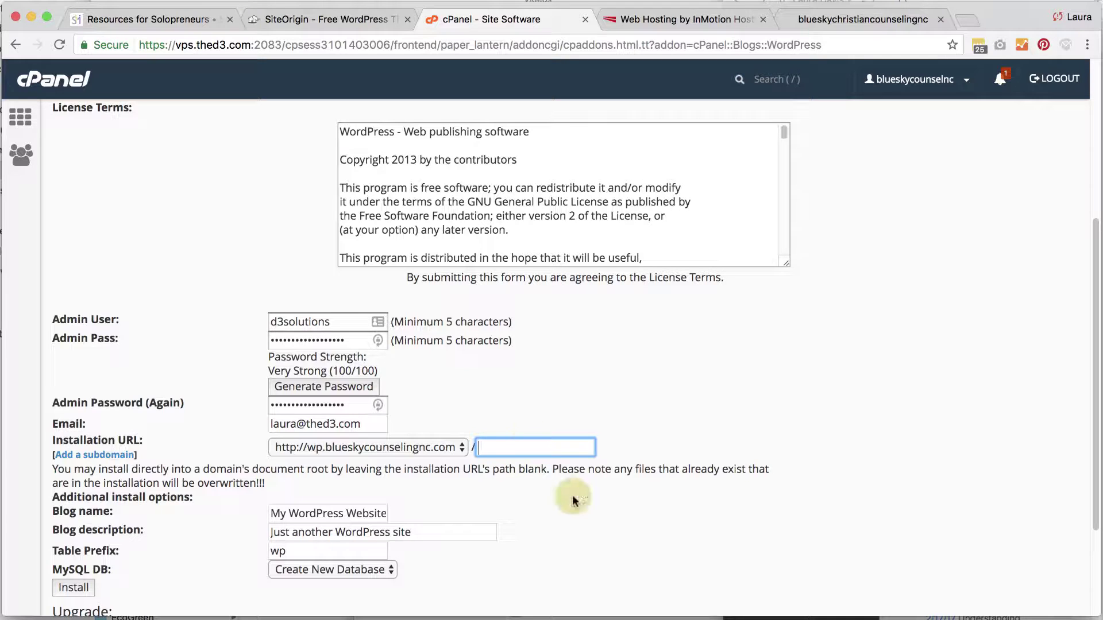
# Step: Name the blog 'Blue Sky Christian Counseling'
pyautogui.scroll(-3, 589, 512)
pyautogui.tripleClick(316, 436)
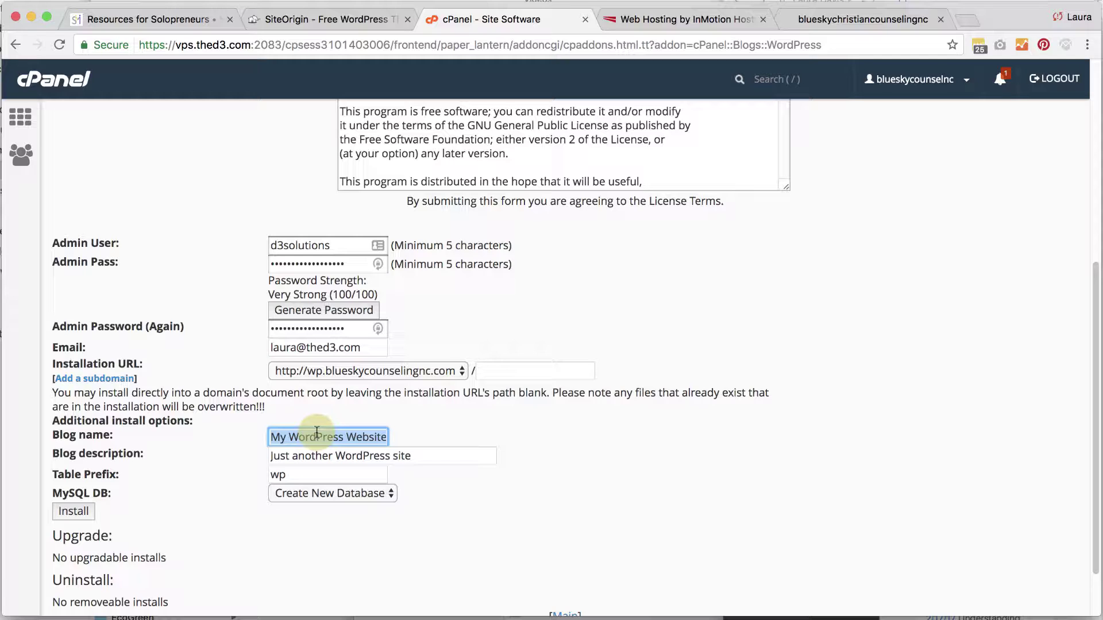
pyautogui.write('Blue Sky')
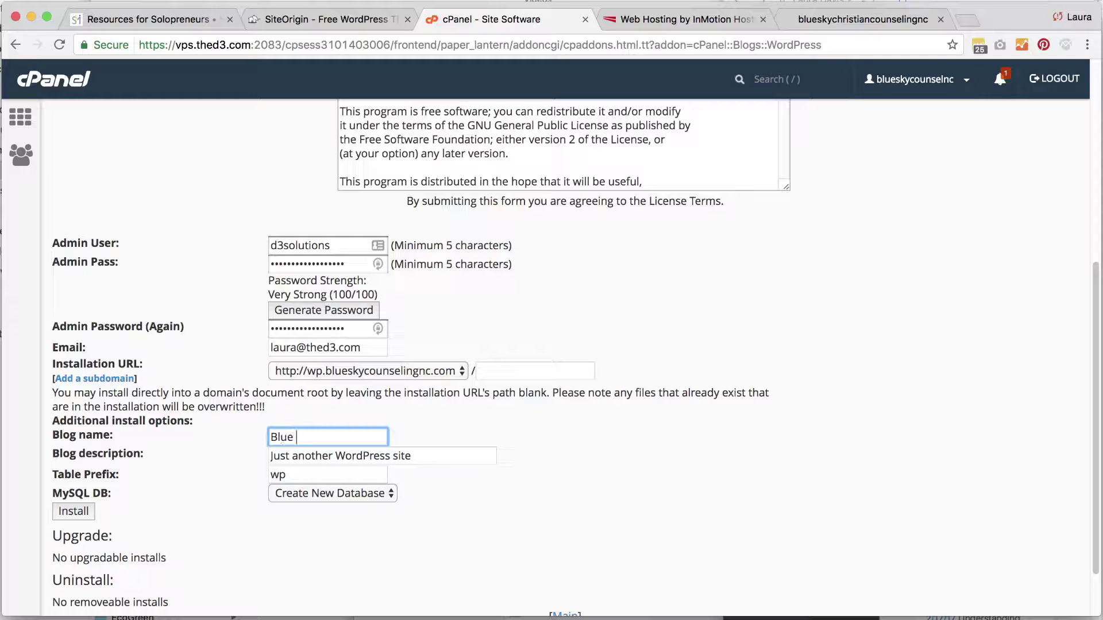
pyautogui.press('BackSpace')
pyautogui.press('BackSpace')
pyautogui.write('K')
pyautogui.press('BackSpace')
pyautogui.write('ky Christian Counseling')
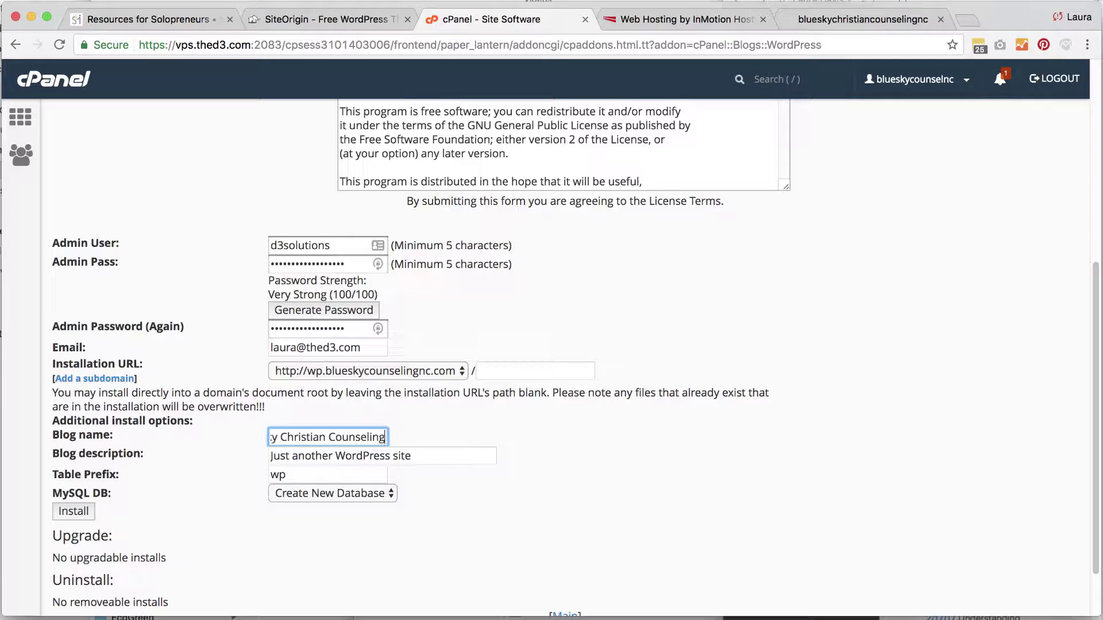
pyautogui.press('Tab')
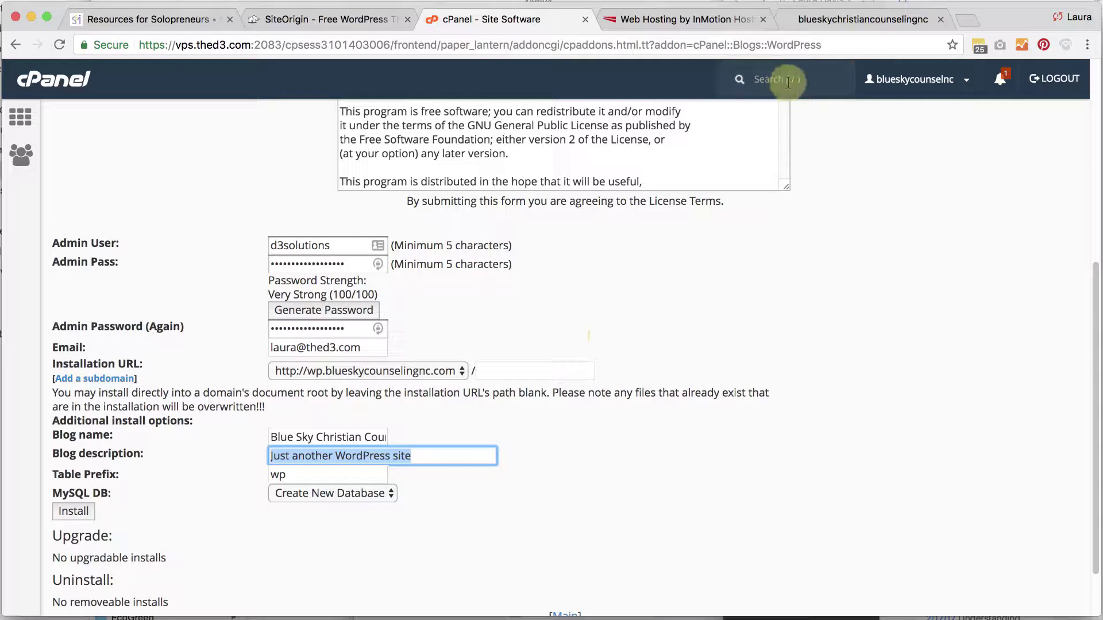
# Step: Copy the counsellor's credentials line from the old site and paste it as the blog description
pyautogui.click(828, 20)
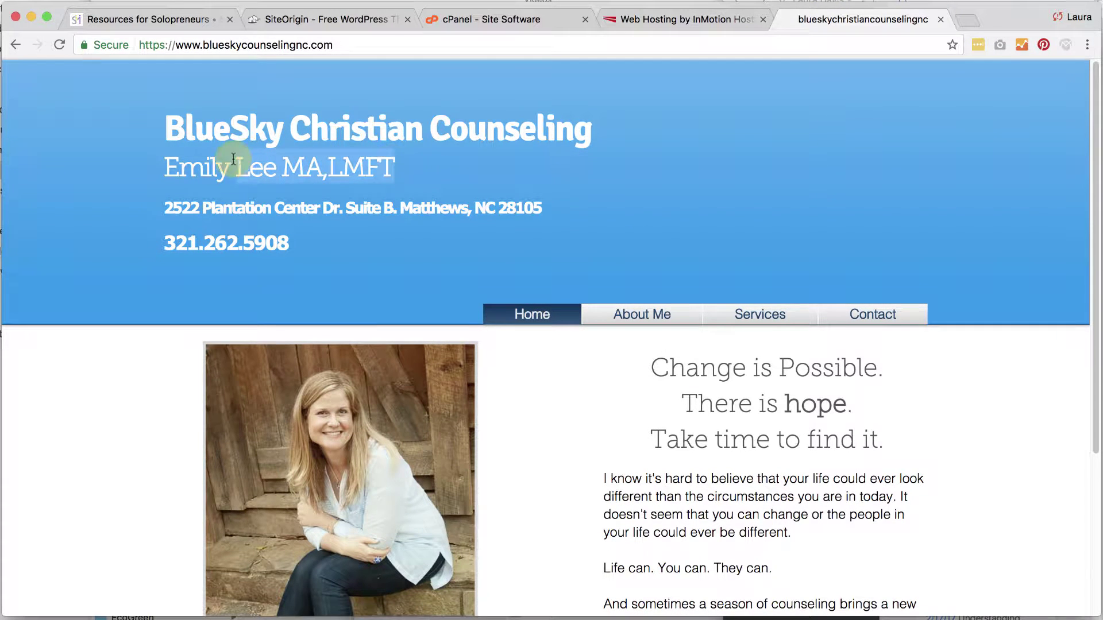
pyautogui.moveTo(233, 158); pyautogui.dragTo(164, 165)
pyautogui.press('super+c')
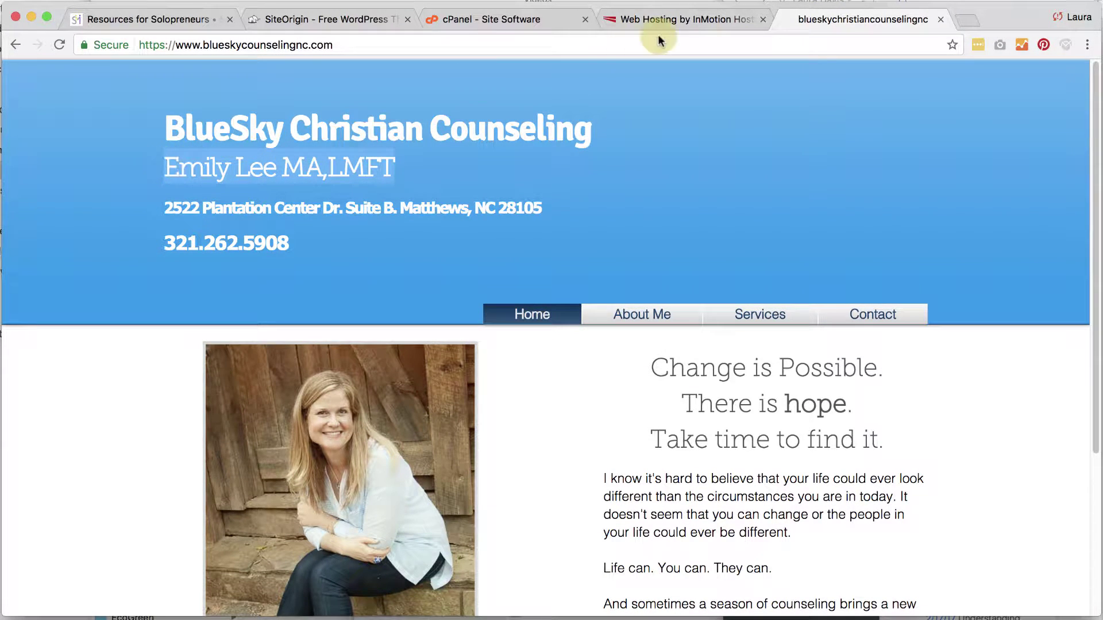
pyautogui.click(654, 17)
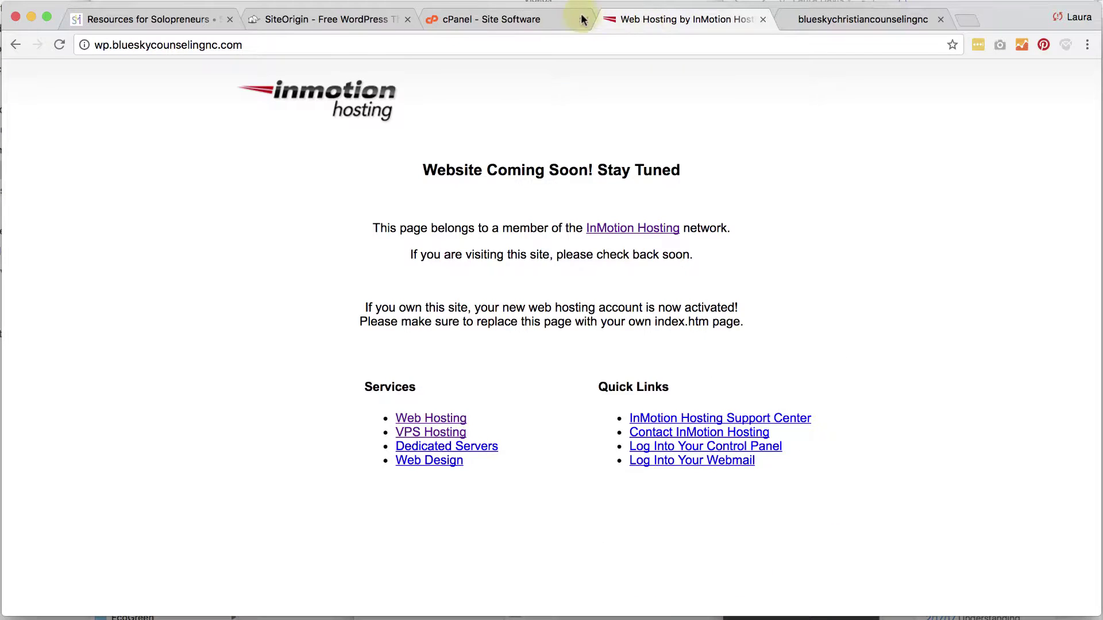
pyautogui.click(525, 19)
pyautogui.press('super+v')
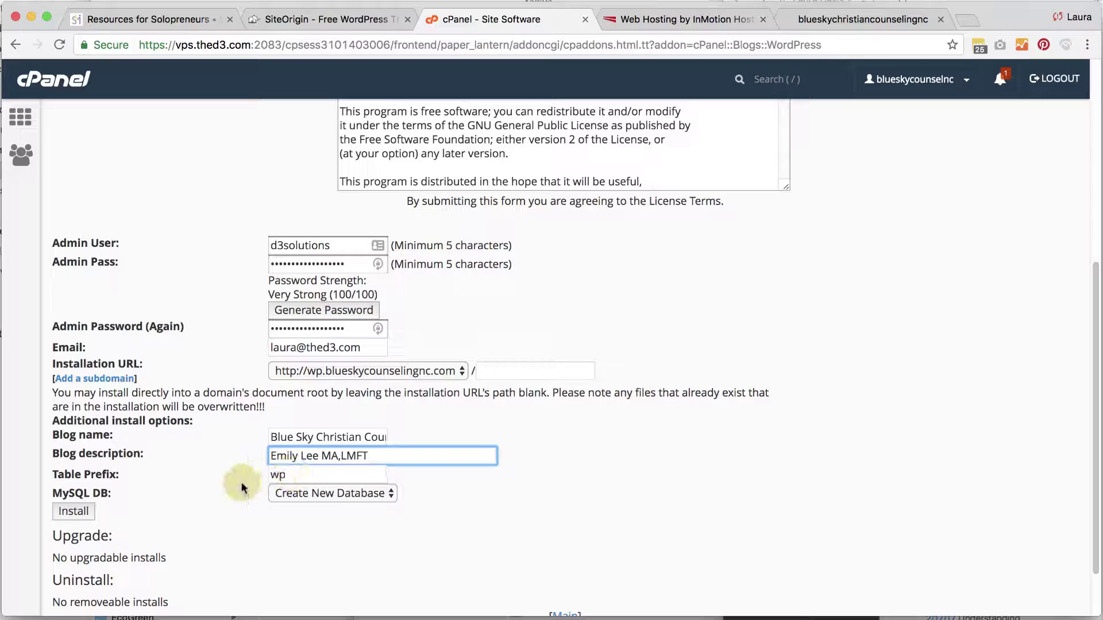
# Step: Check the wp table prefix and start the WordPress installation
pyautogui.doubleClick(269, 477)
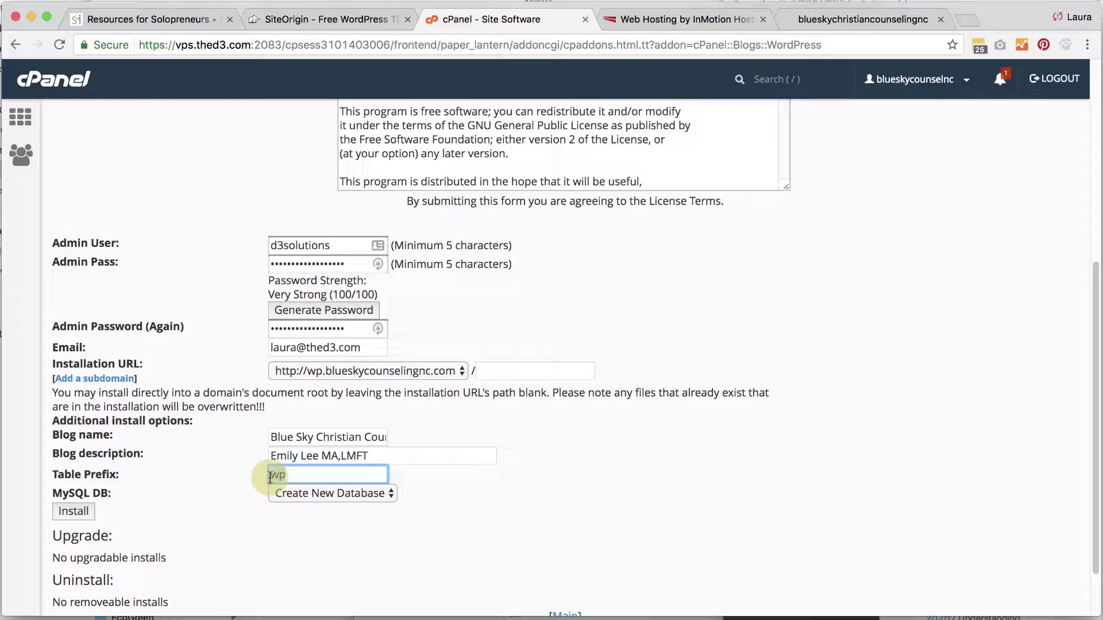
pyautogui.doubleClick(269, 477)
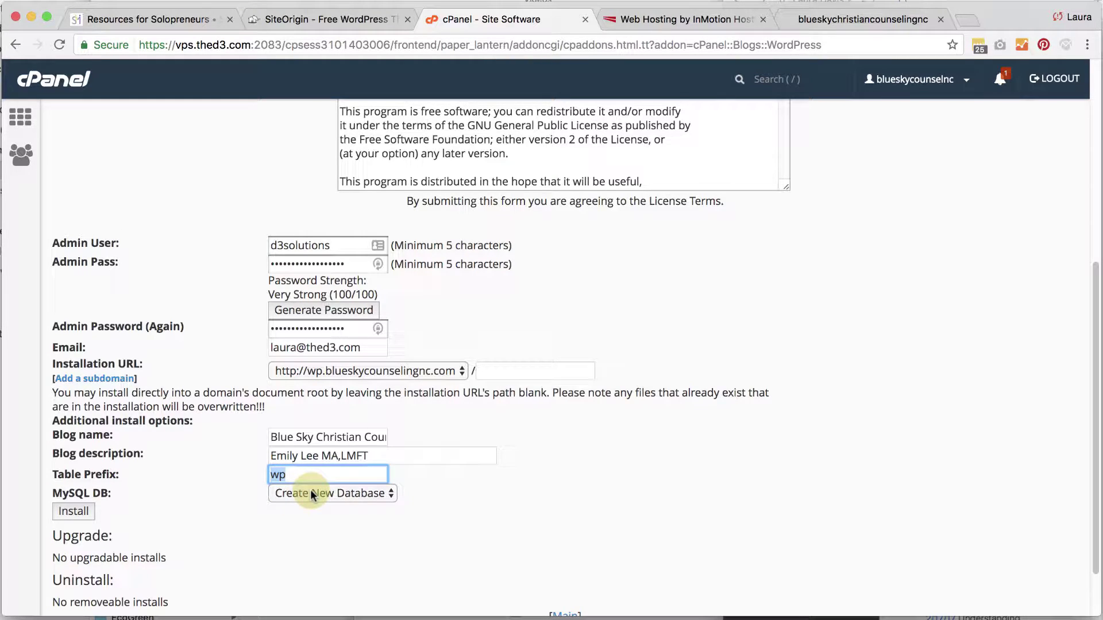
pyautogui.click(74, 511)
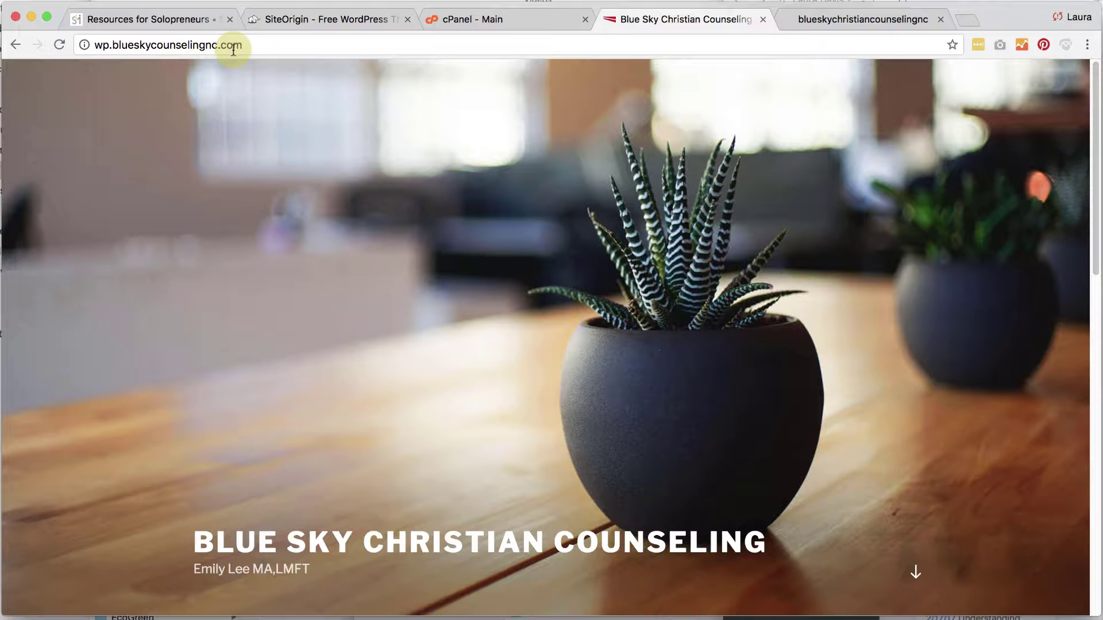
# Step: Scroll the new site down through its sidebar widgets and footer, then back to the hero image
pyautogui.scroll(-4, 306, 268)
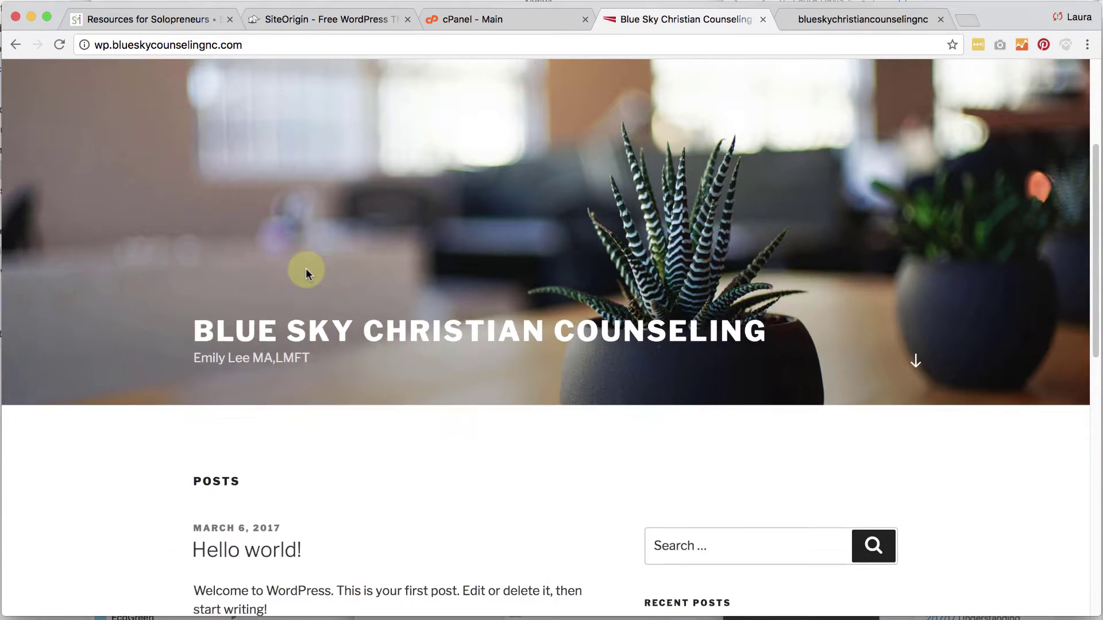
pyautogui.scroll(-12, 306, 268)
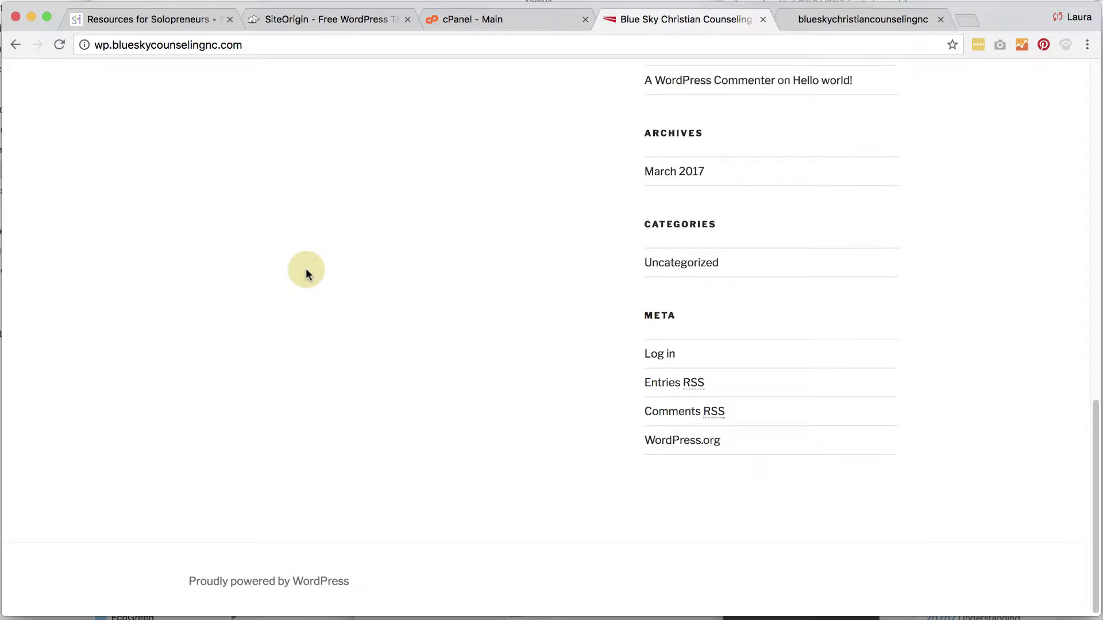
pyautogui.scroll(15, 306, 267)
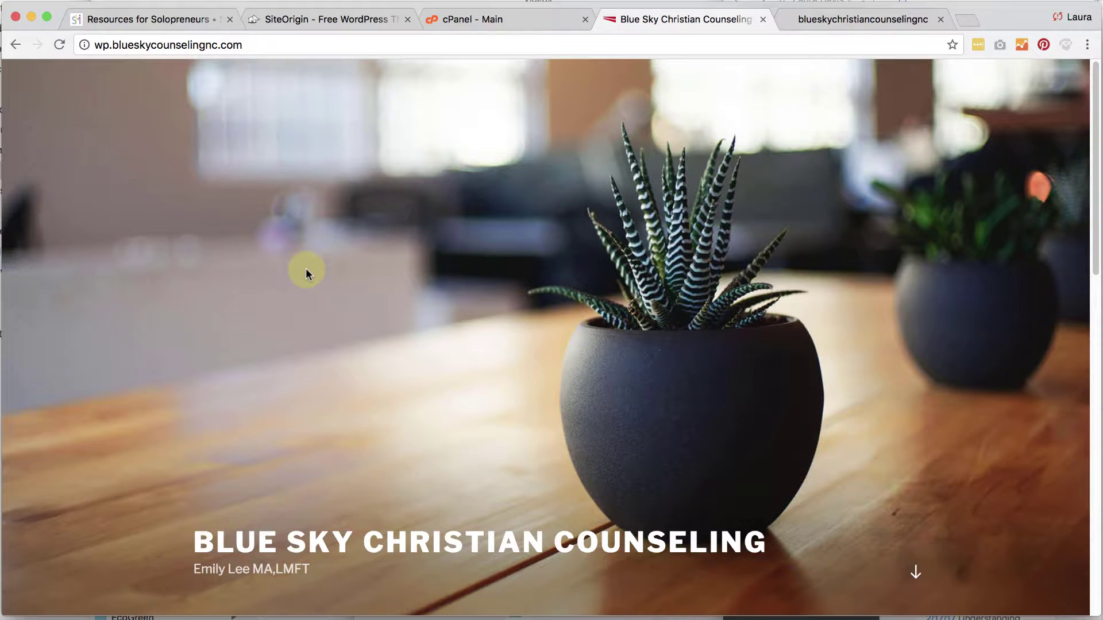
# Step: Switch to the SiteOrigin tab and preview its Plugins and Themes dropdown menus
pyautogui.click(344, 20)
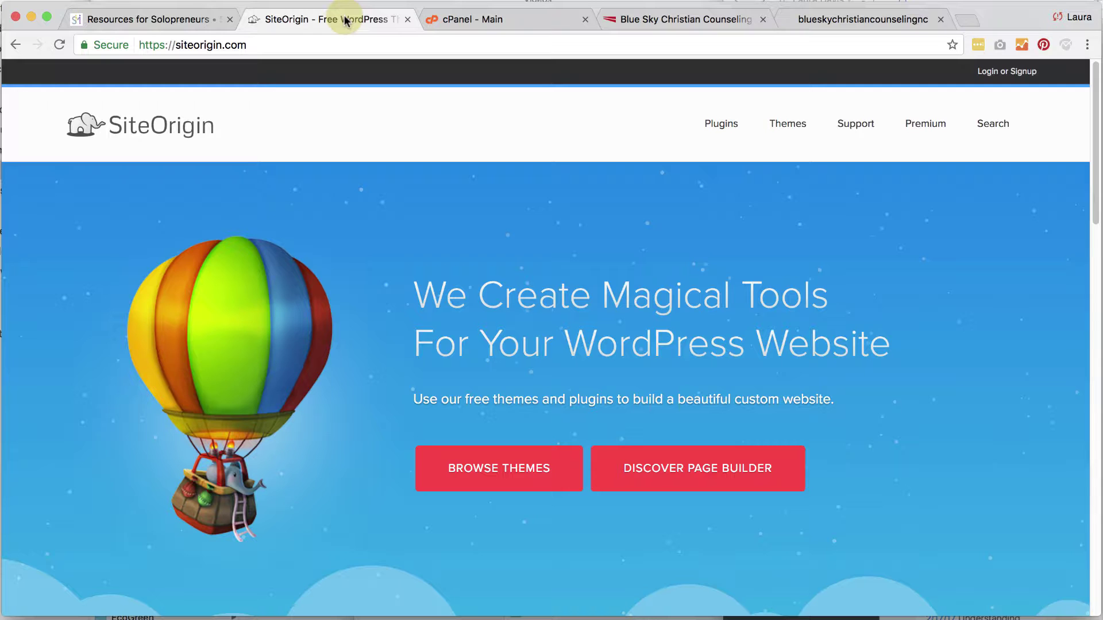
pyautogui.moveTo(726, 130)
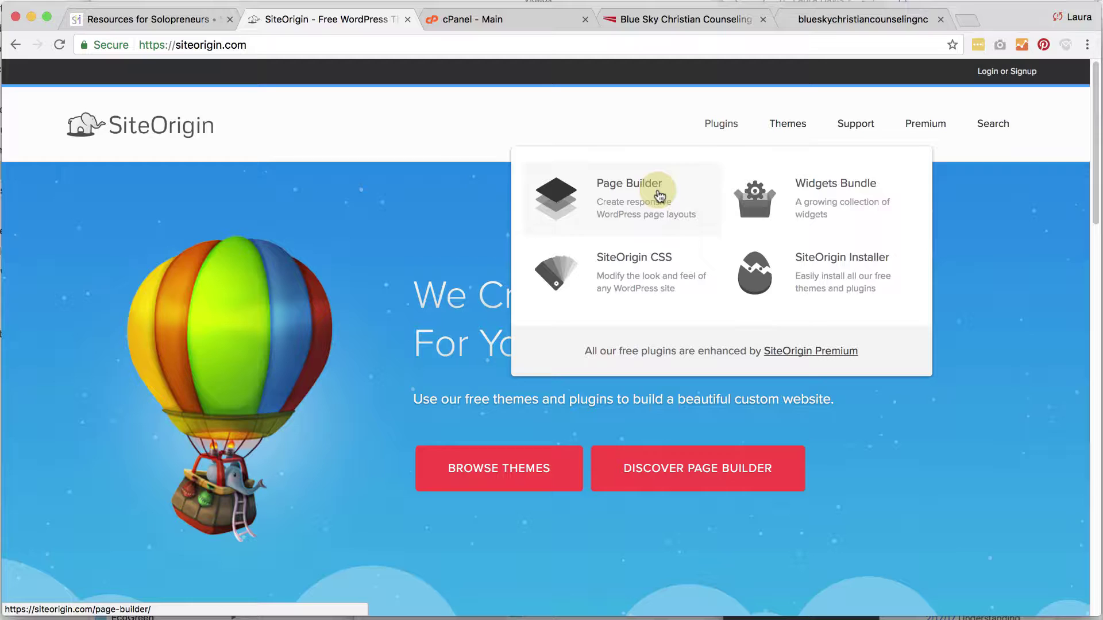
pyautogui.moveTo(784, 128)
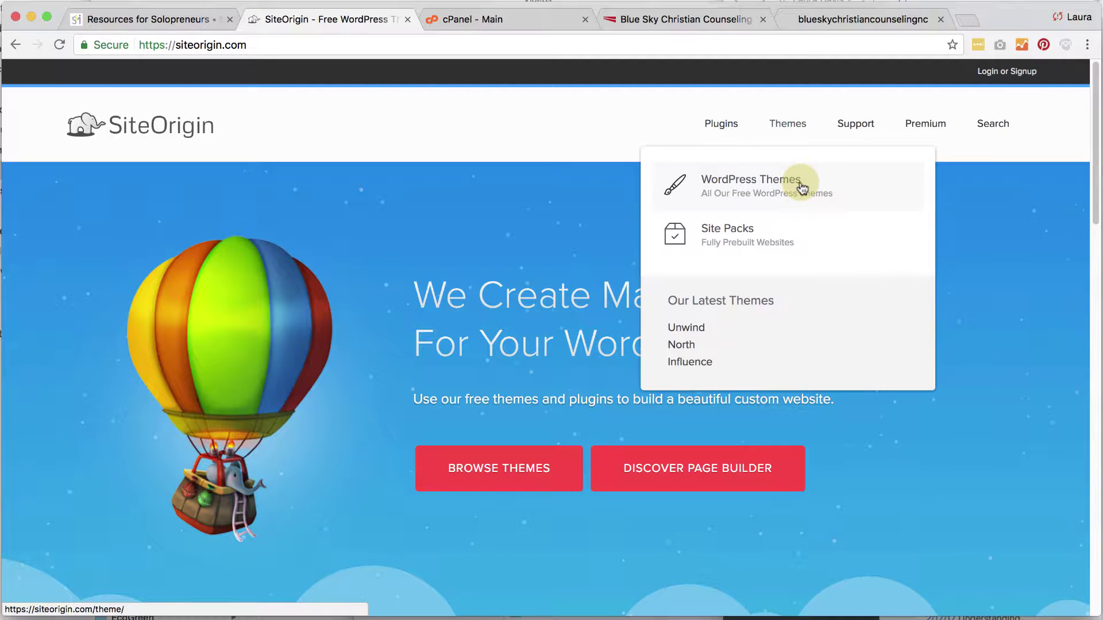
# Step: Pick Baseline from the Site Packs list and launch its demo in a new tab
pyautogui.click(731, 246)
pyautogui.scroll(-1, 987, 414)
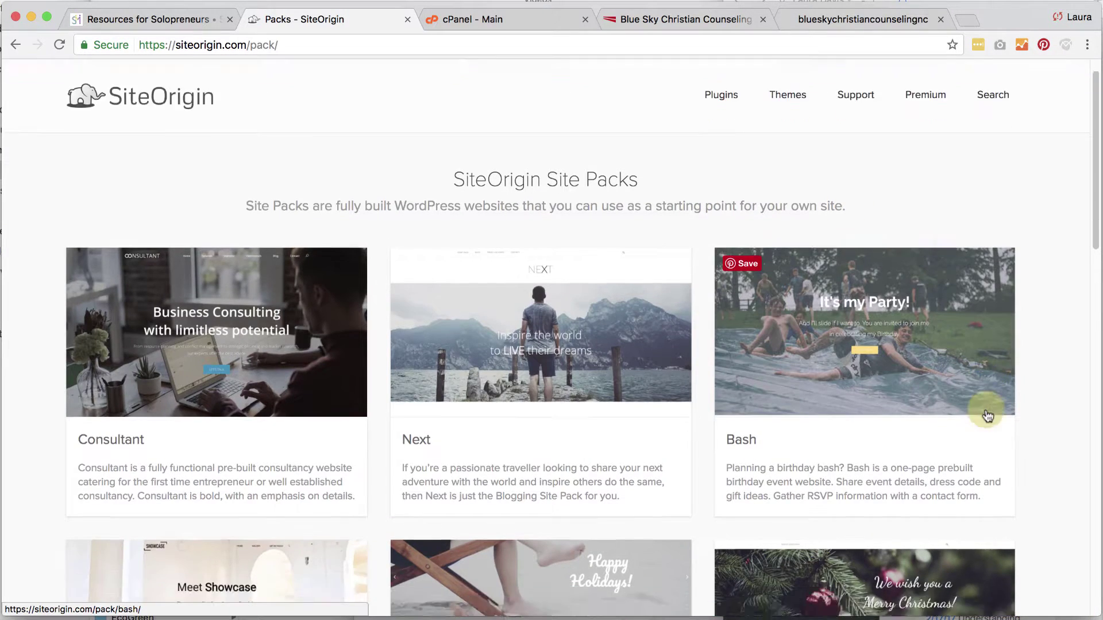
pyautogui.scroll(-8, 986, 414)
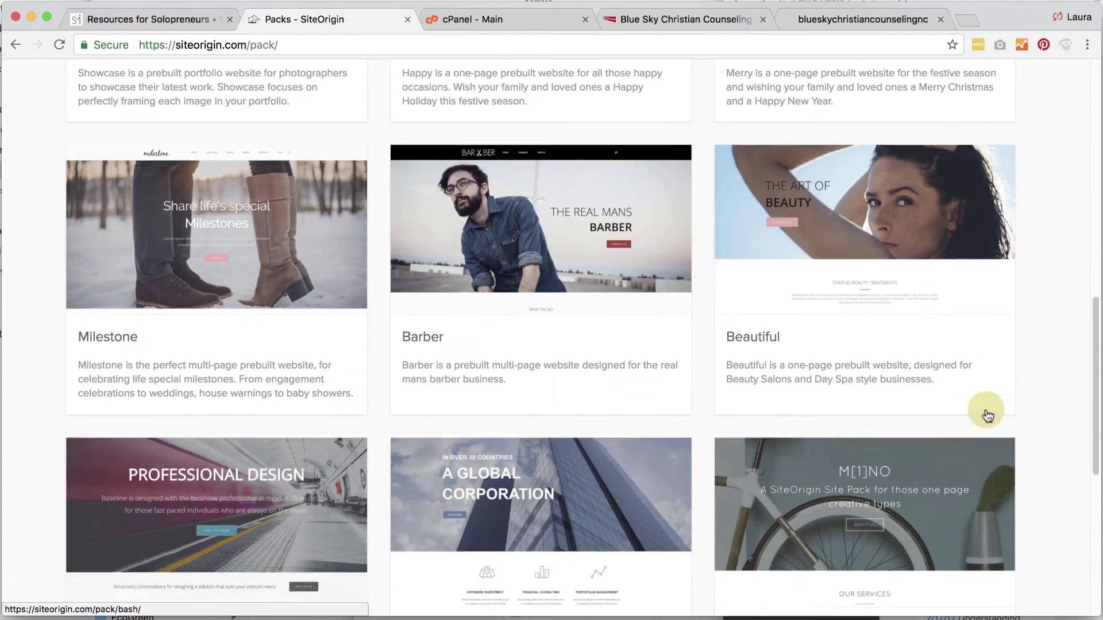
pyautogui.scroll(-4, 987, 415)
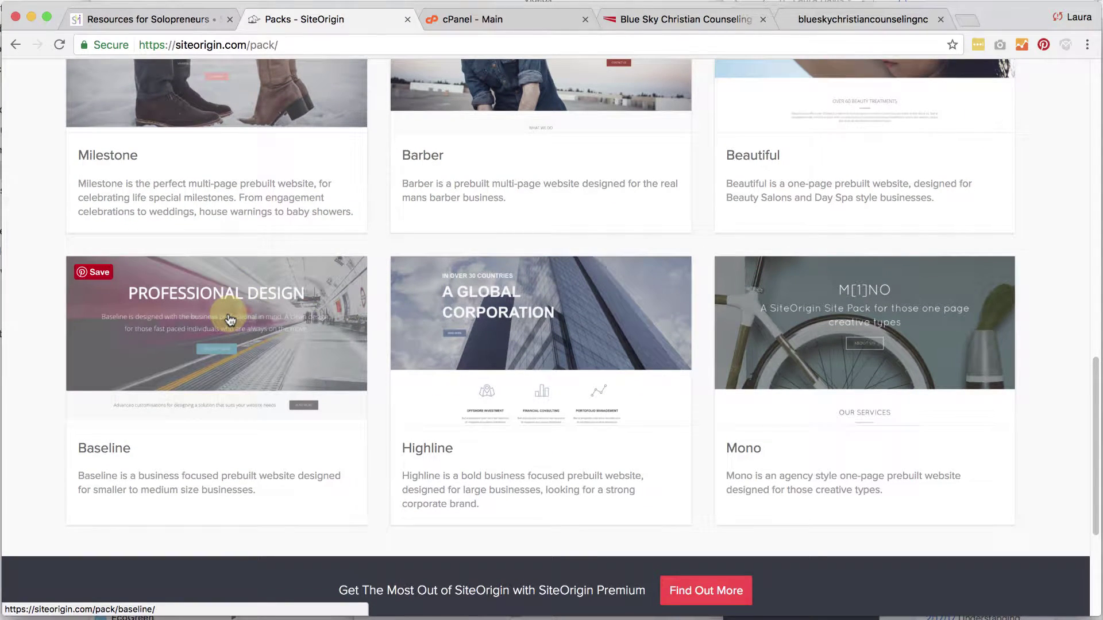
pyautogui.click(230, 319)
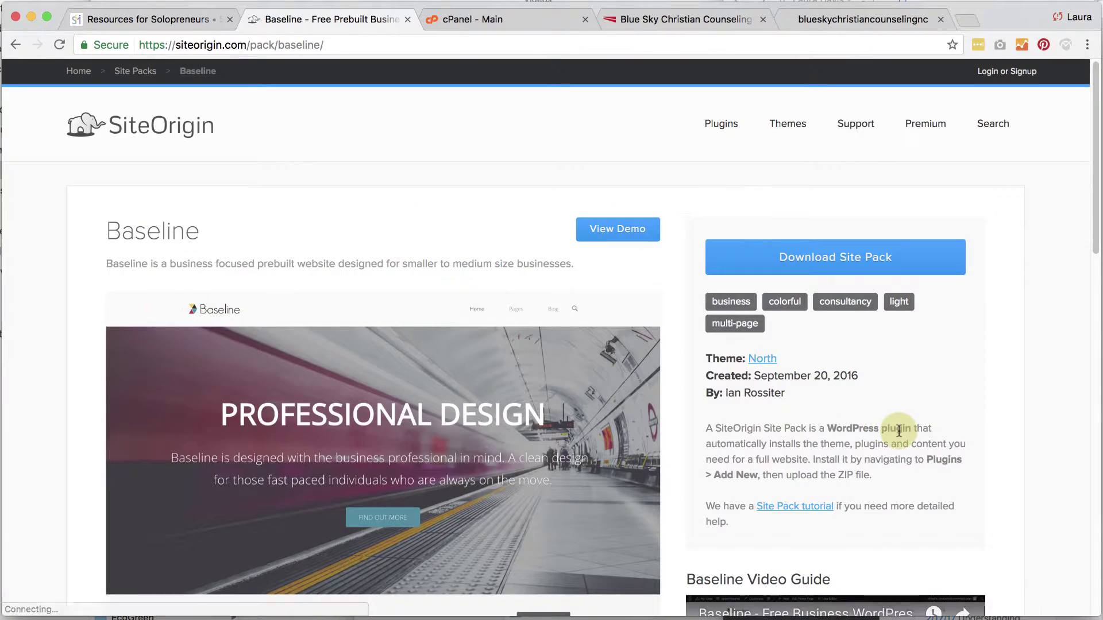
pyautogui.scroll(-5, 898, 429)
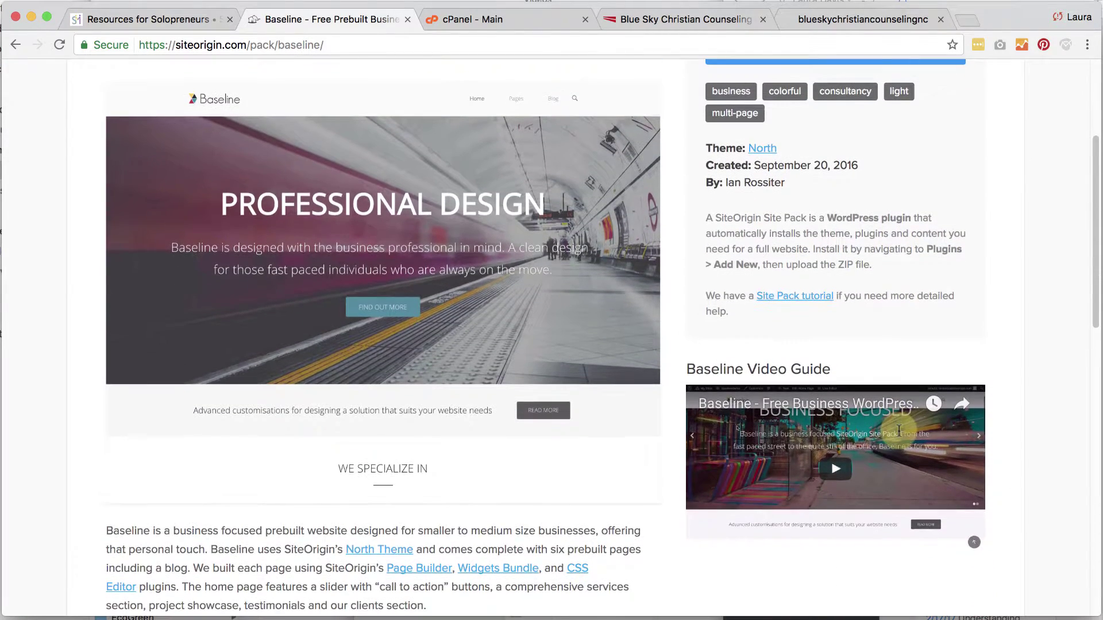
pyautogui.scroll(3, 491, 346)
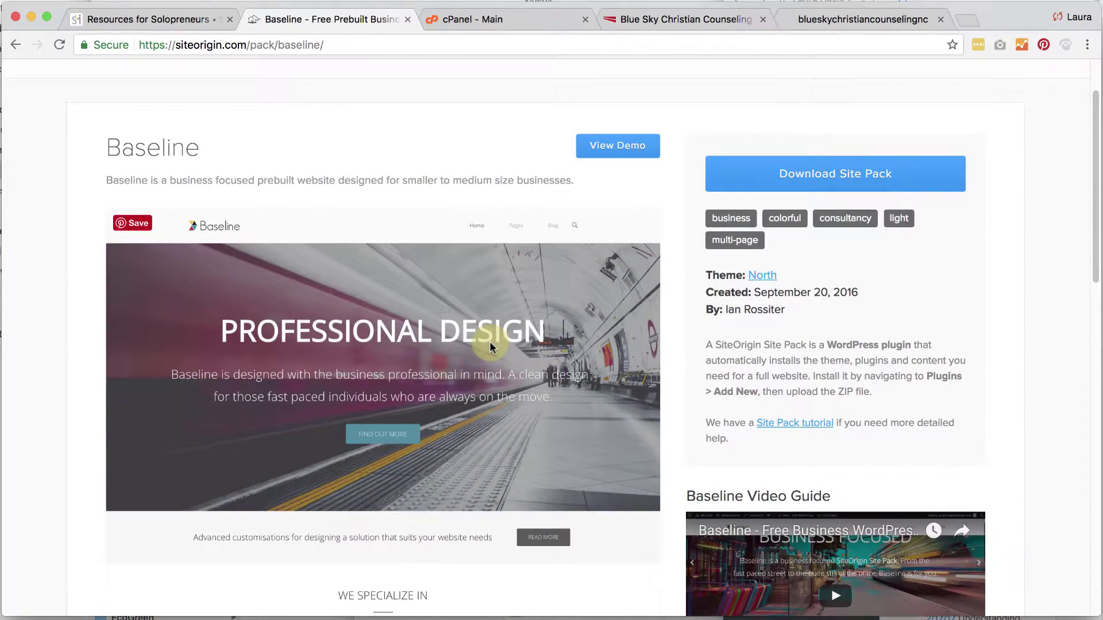
pyautogui.click(602, 145)
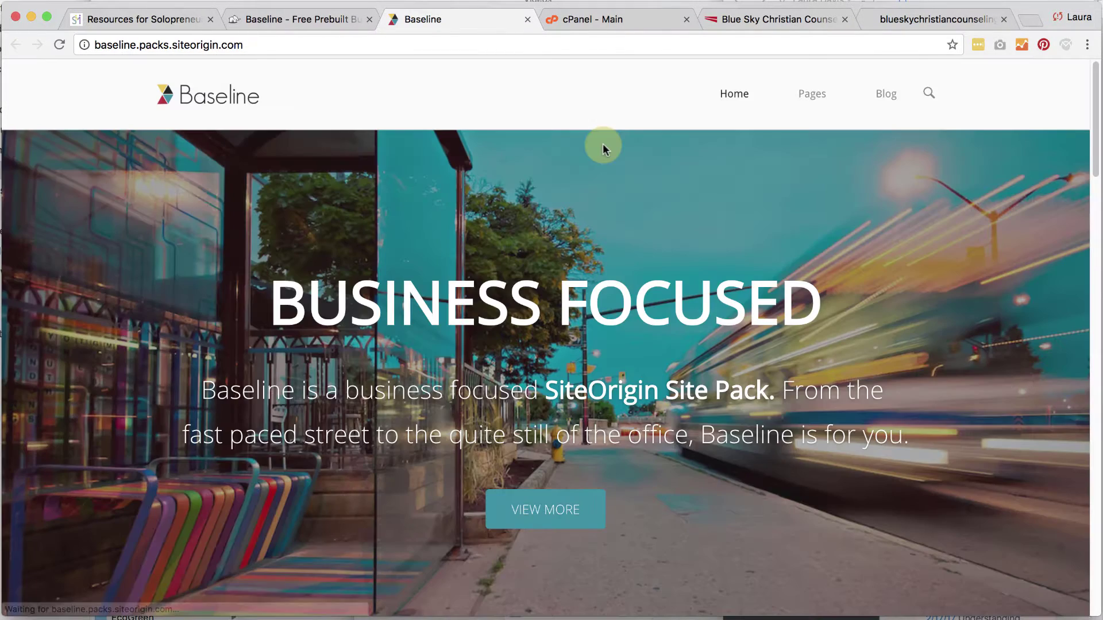
# Step: Cycle the demo's hero slider three times and scroll through its services, projects and testimonials
pyautogui.scroll(-3, 728, 370)
pyautogui.scroll(3, 729, 370)
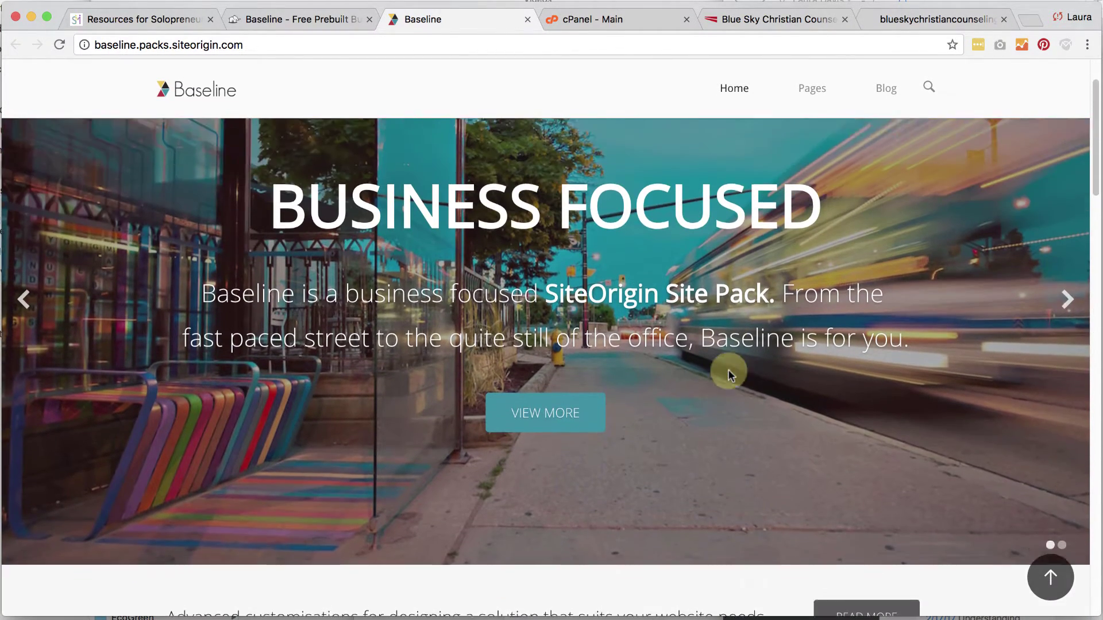
pyautogui.click(1067, 331)
pyautogui.click(1067, 331)
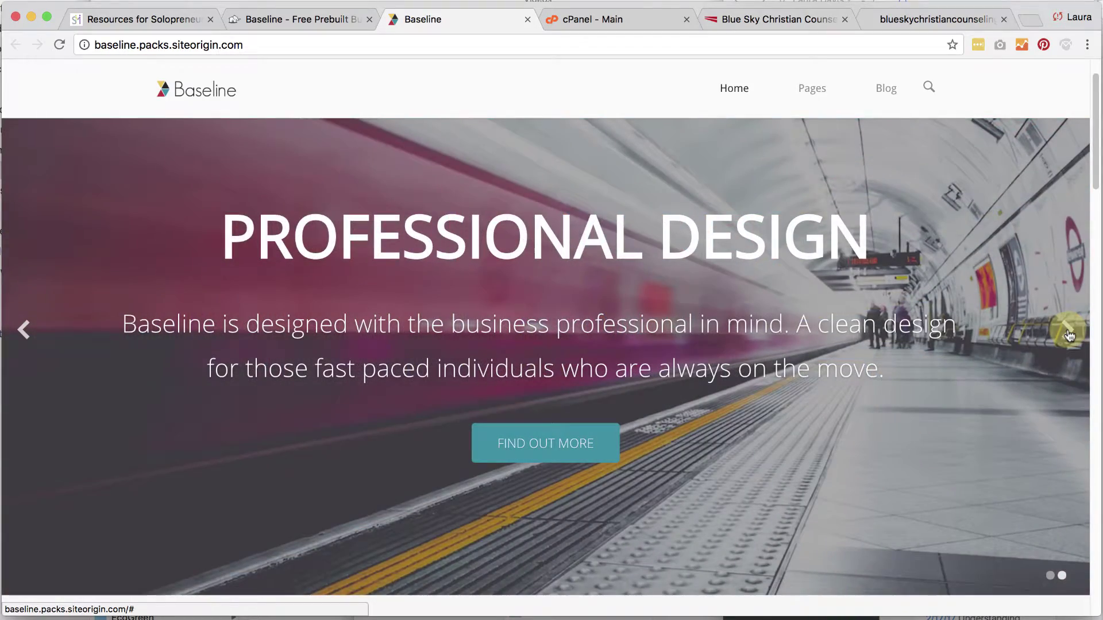
pyautogui.click(1067, 331)
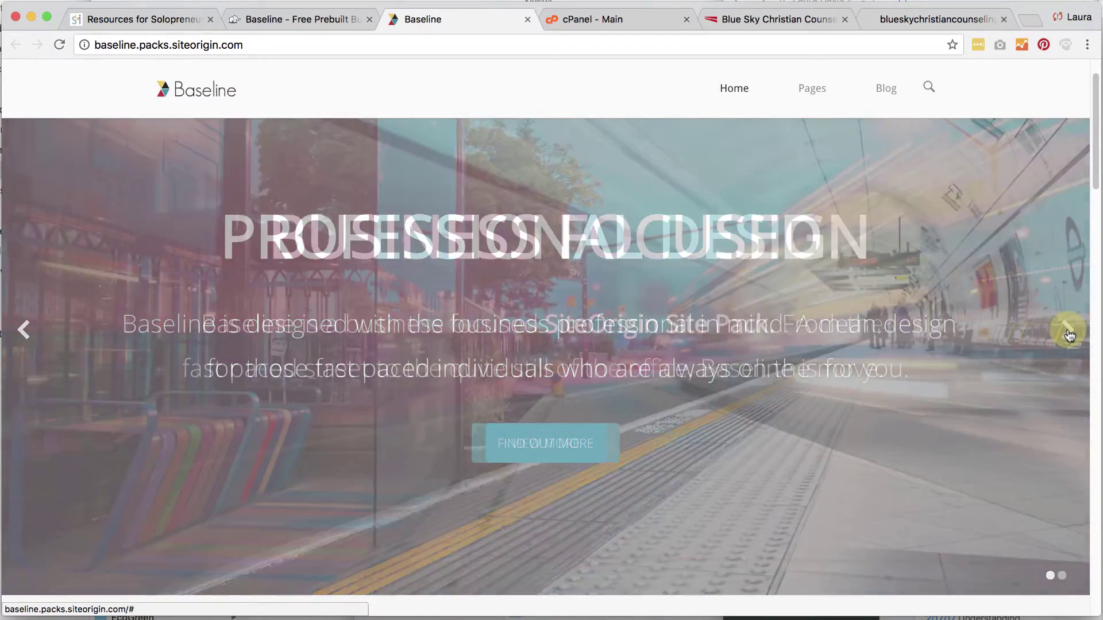
pyautogui.scroll(-6, 1065, 332)
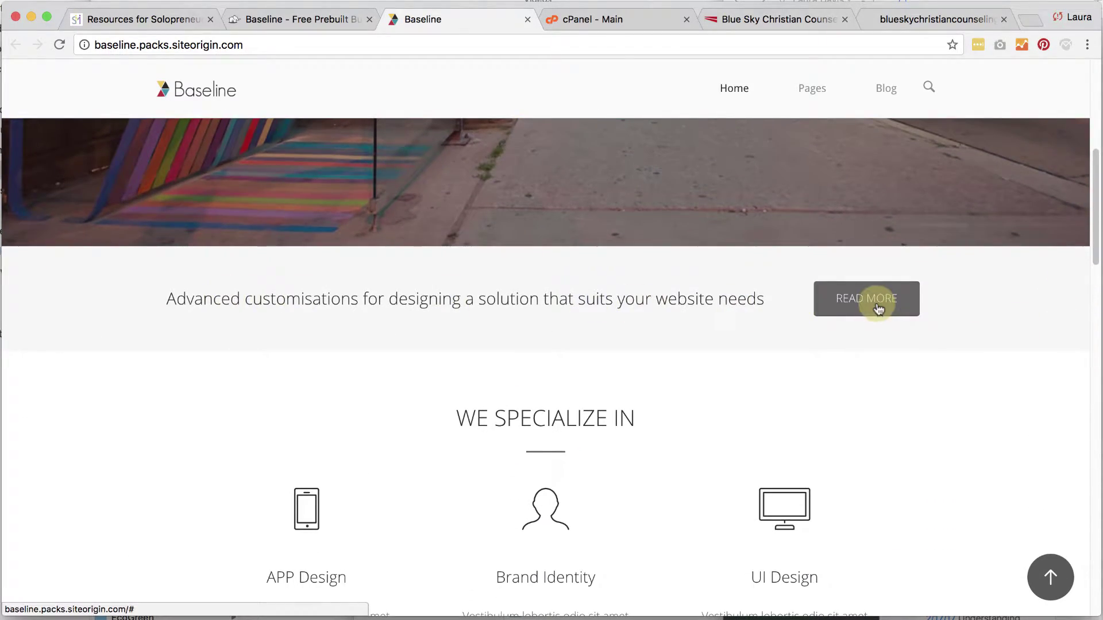
pyautogui.scroll(-5, 928, 431)
pyautogui.scroll(-15, 706, 482)
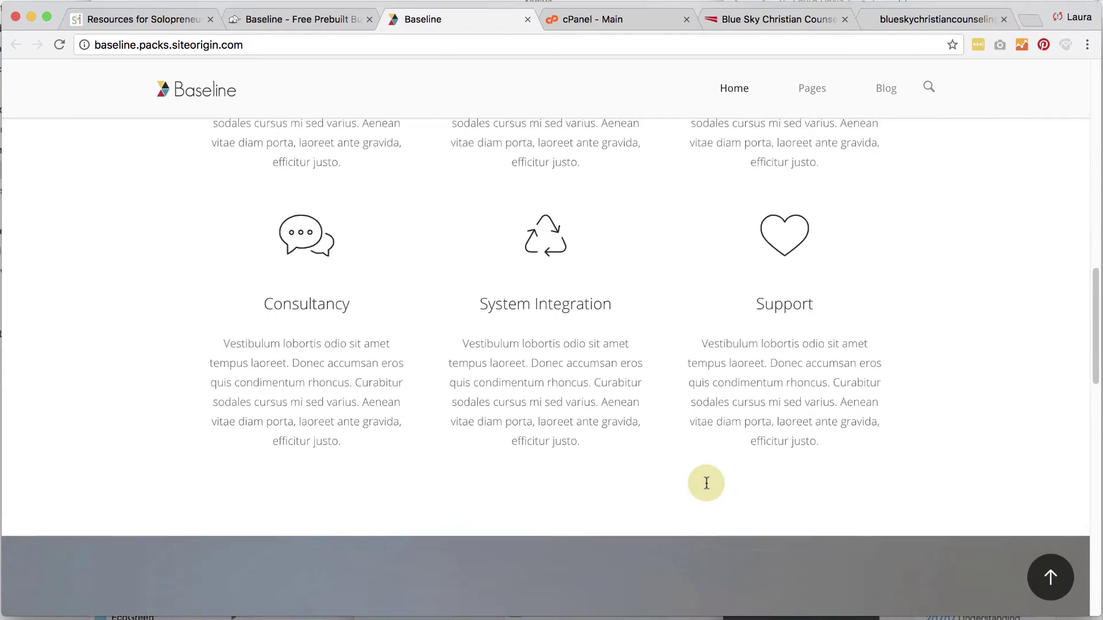
pyautogui.scroll(-3, 706, 483)
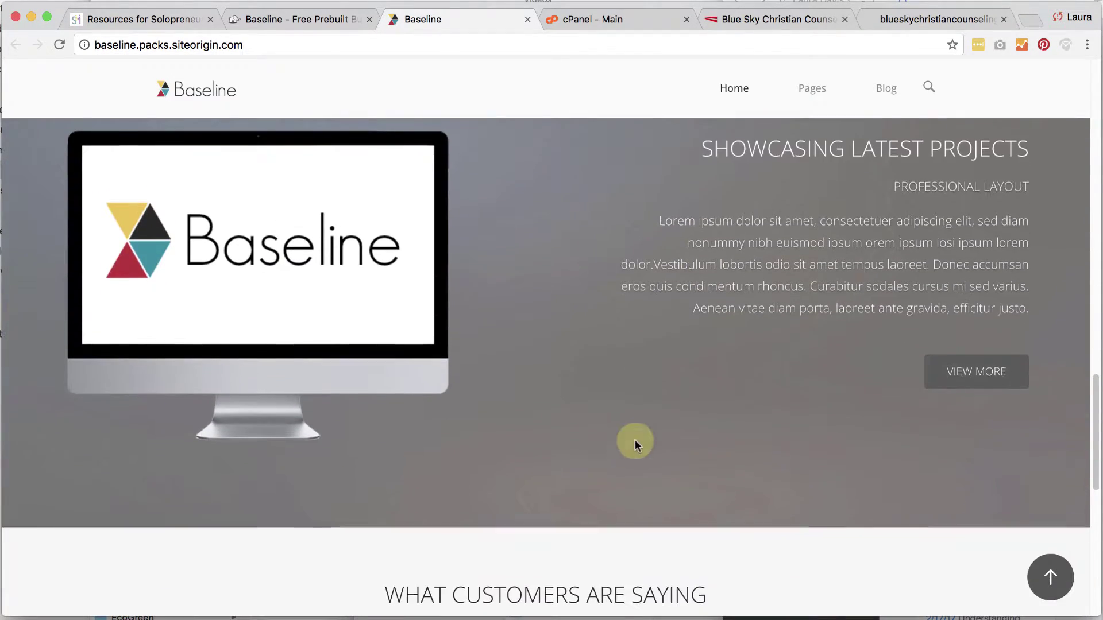
pyautogui.scroll(-6, 764, 372)
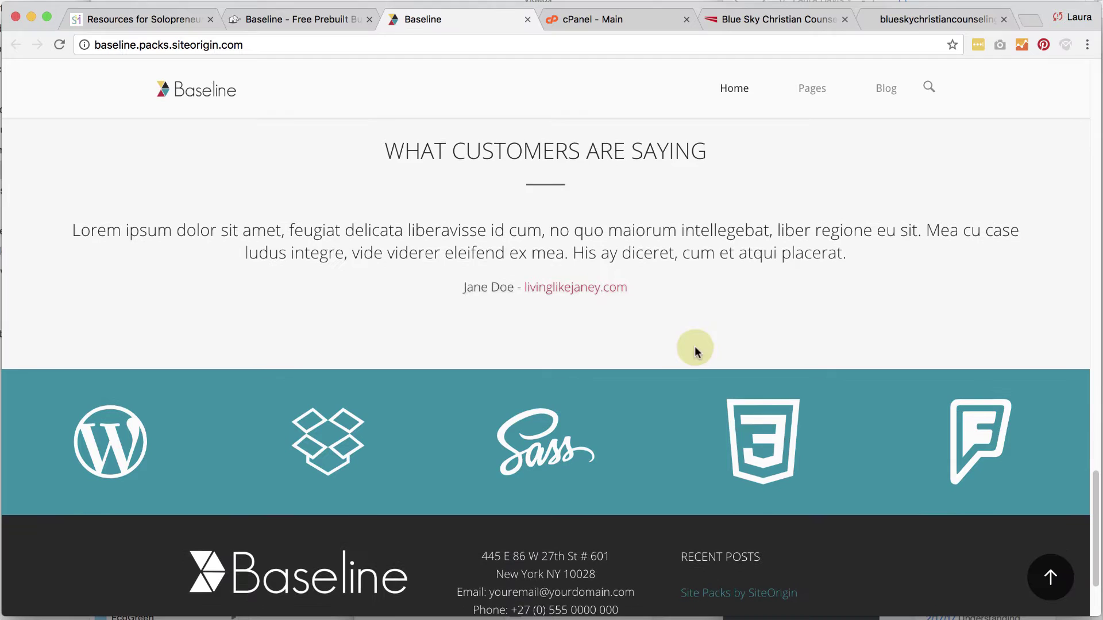
pyautogui.scroll(-3, 693, 276)
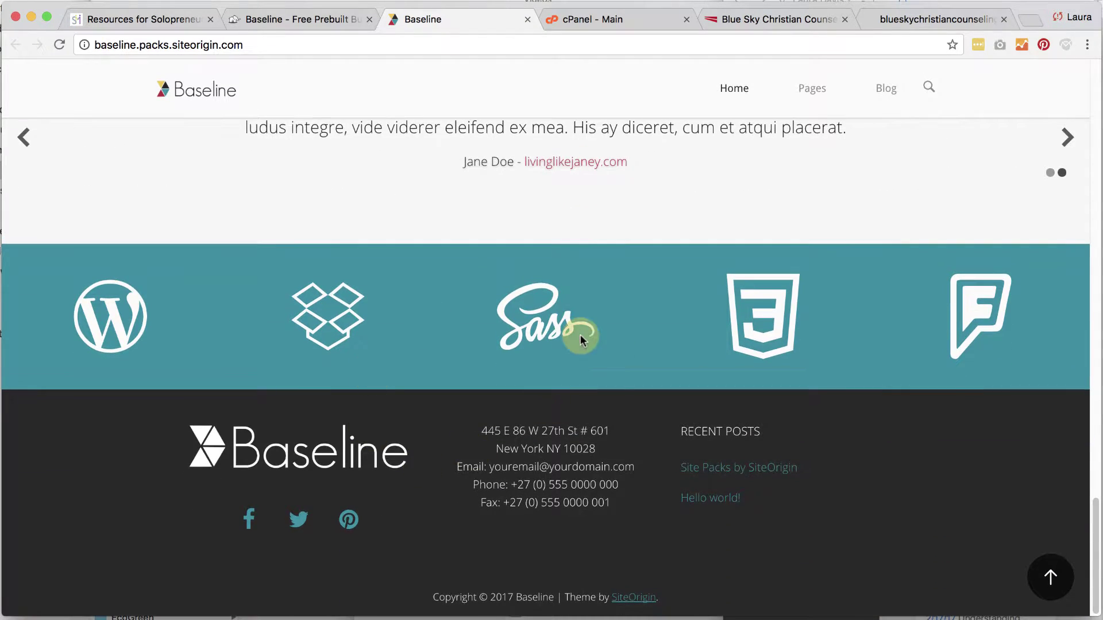
pyautogui.scroll(20, 580, 339)
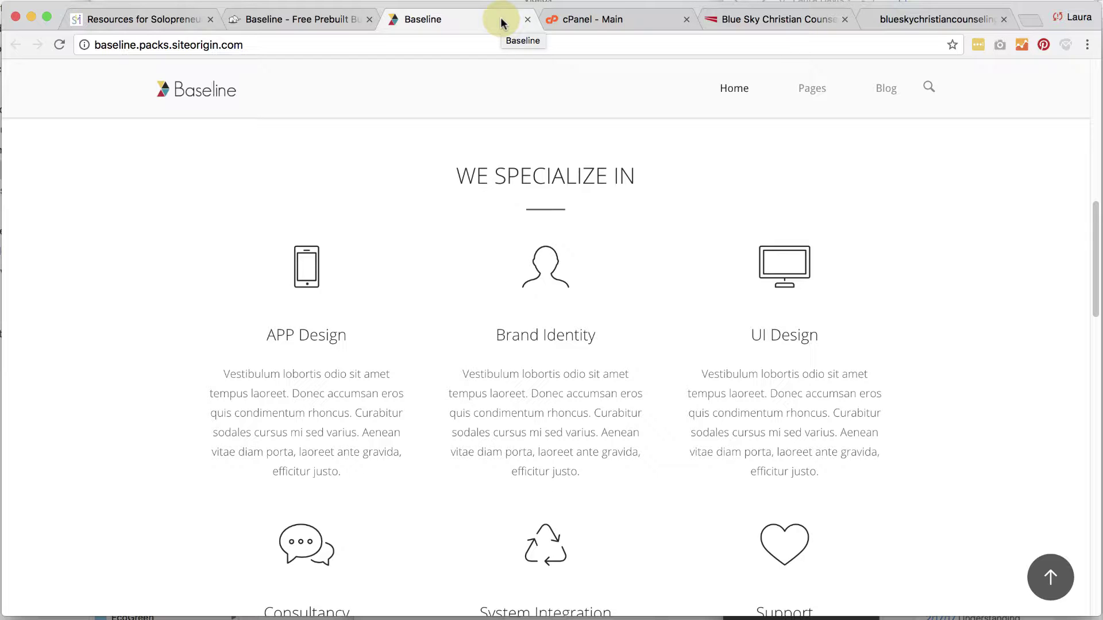
# Step: Browse SiteOrigin's free WordPress themes archive and open the Unwind theme page
pyautogui.click(339, 21)
pyautogui.scroll(3, 661, 172)
pyautogui.moveTo(792, 123)
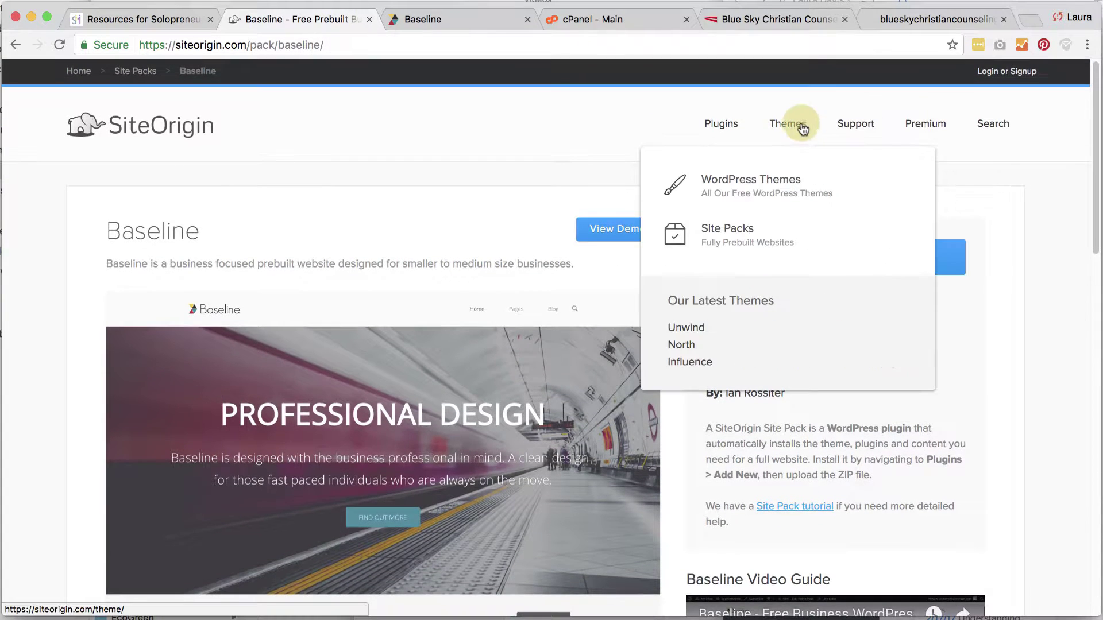
pyautogui.click(765, 200)
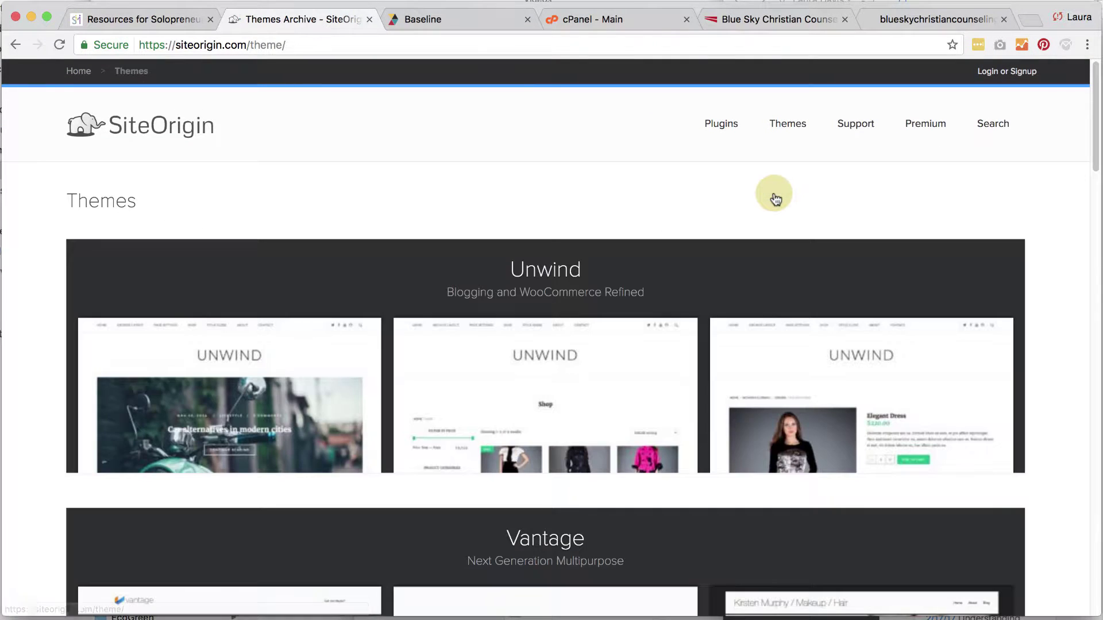
pyautogui.scroll(-12, 776, 253)
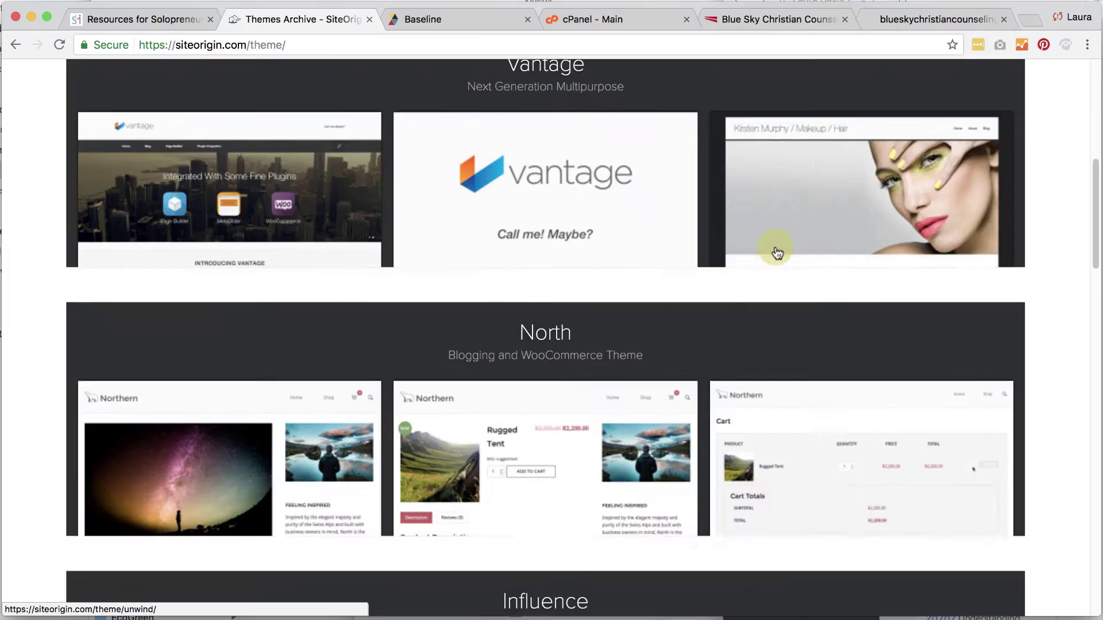
pyautogui.scroll(-13, 777, 253)
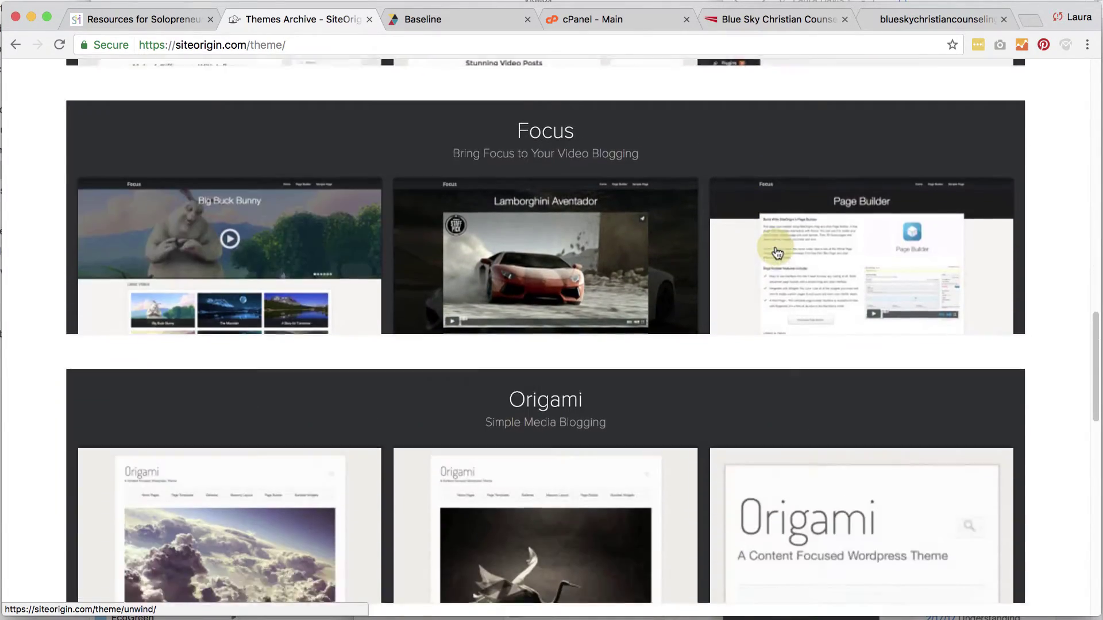
pyautogui.scroll(-6, 777, 253)
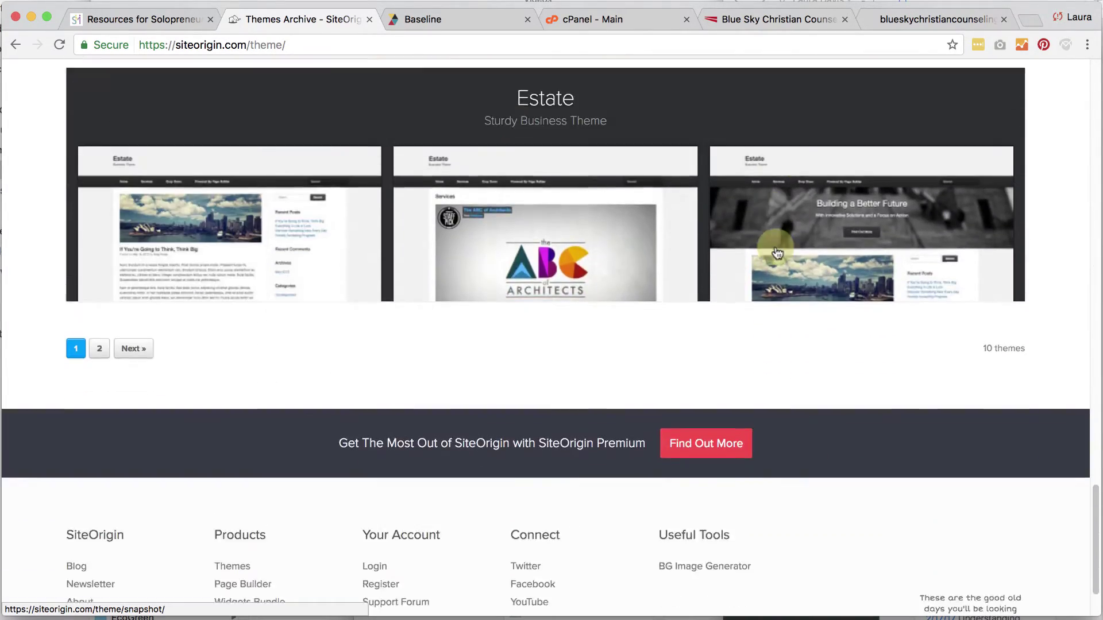
pyautogui.scroll(20, 776, 252)
pyautogui.scroll(1, 777, 253)
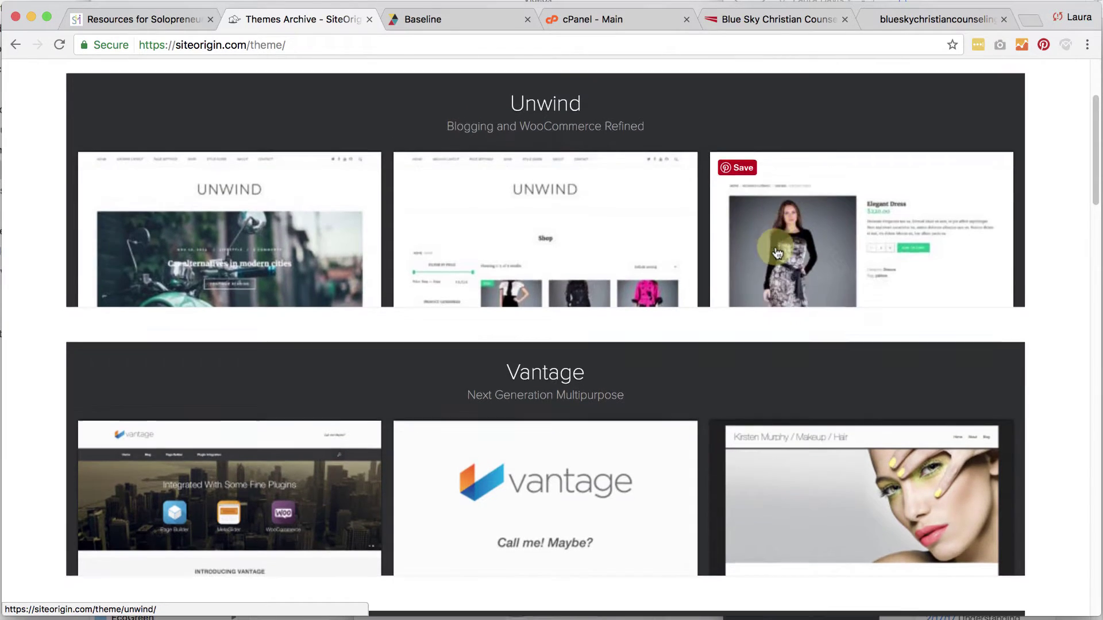
pyautogui.scroll(-1, 775, 248)
pyautogui.scroll(3, 530, 275)
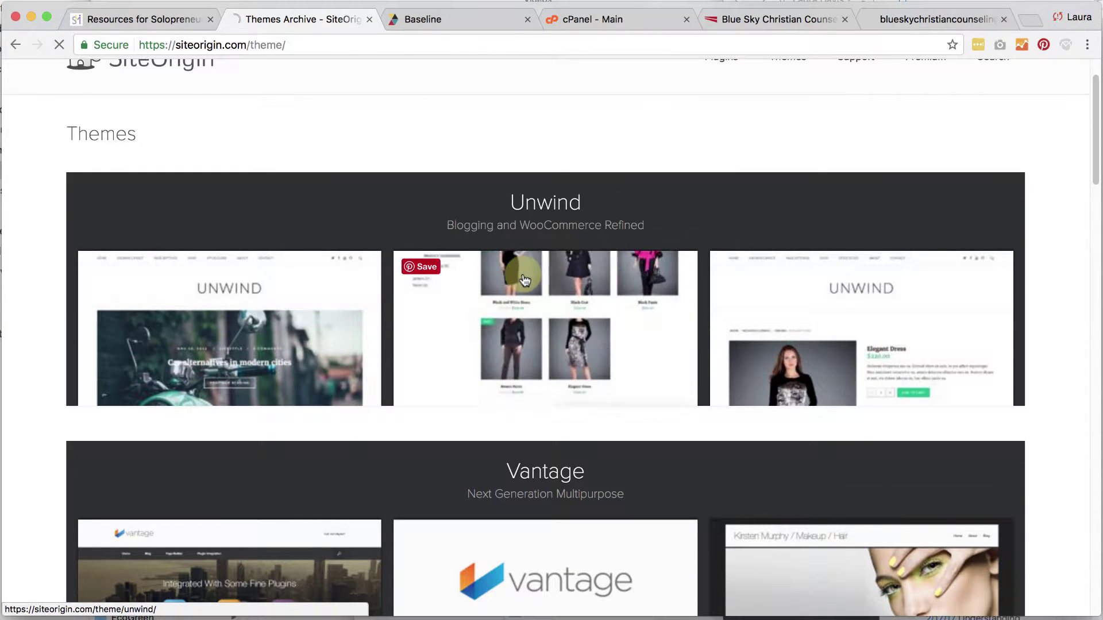
pyautogui.click(526, 280)
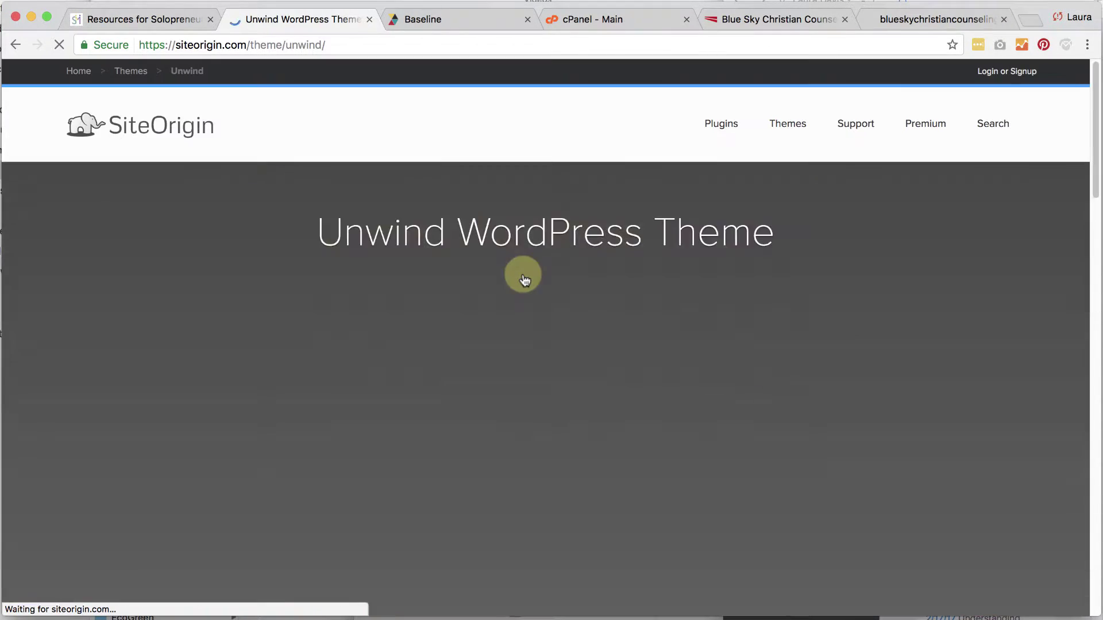
# Step: Preview the Unwind theme's live demo, then go back to its theme page
pyautogui.scroll(-5, 525, 280)
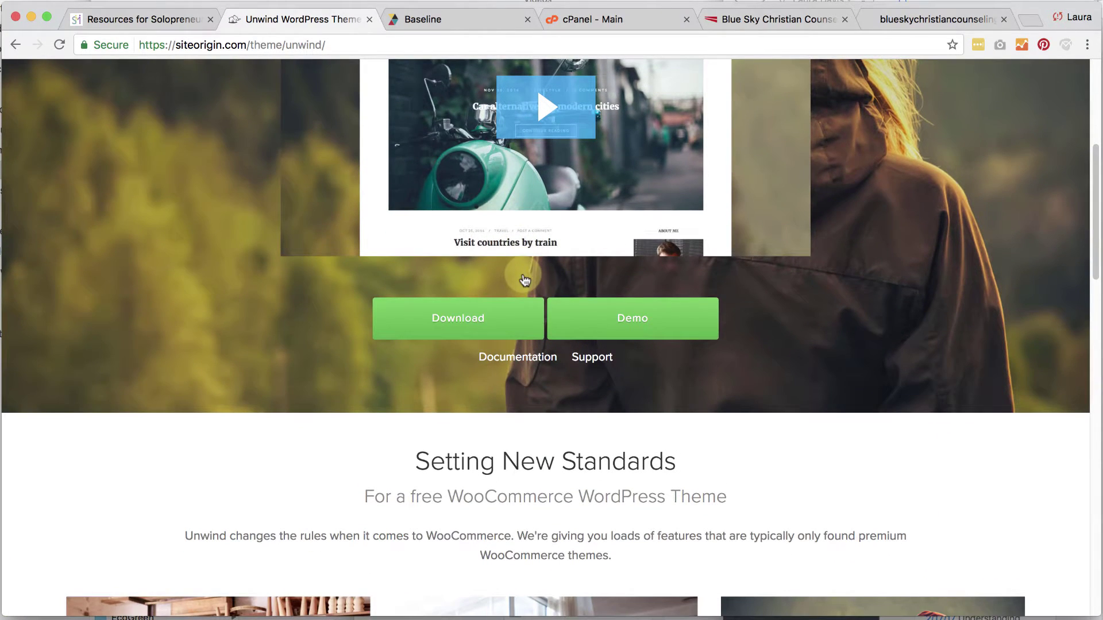
pyautogui.click(585, 320)
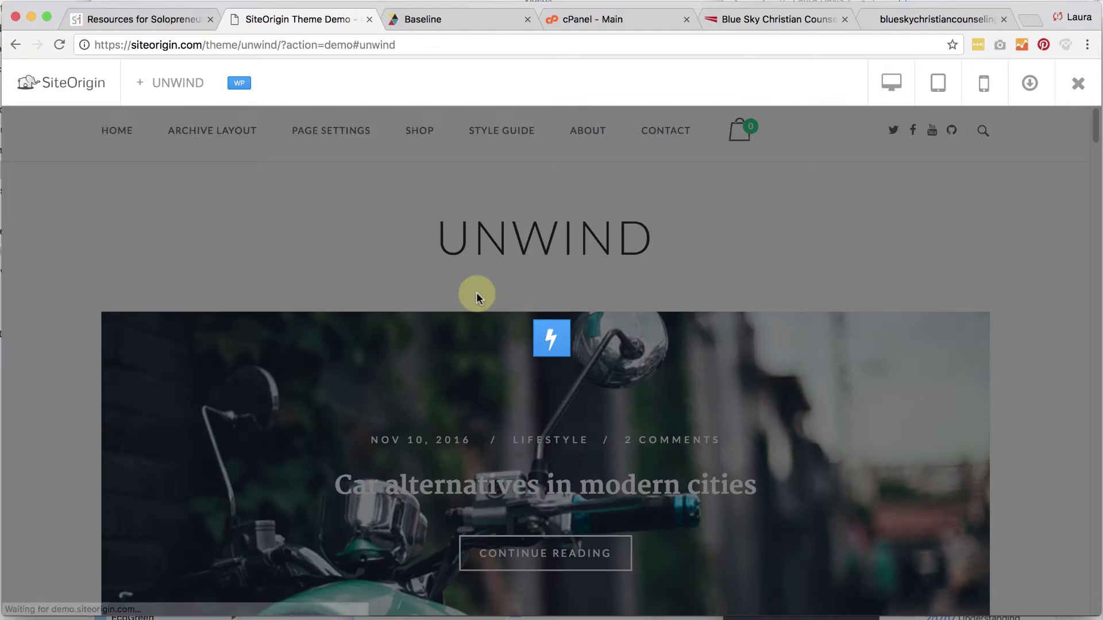
pyautogui.scroll(-6, 477, 297)
pyautogui.scroll(6, 381, 166)
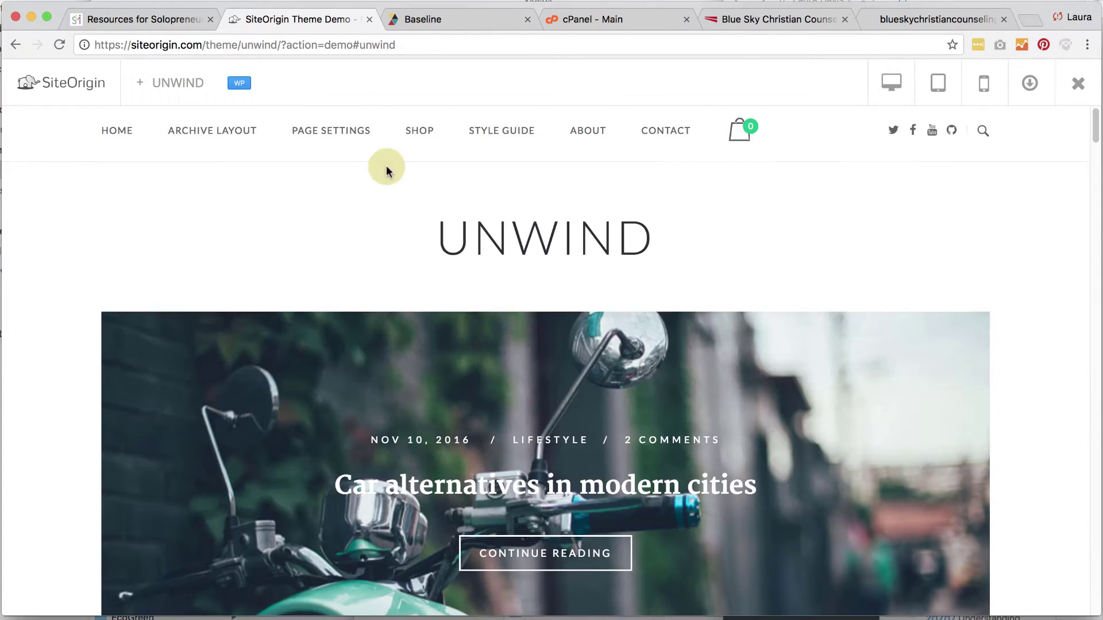
pyautogui.click(14, 45)
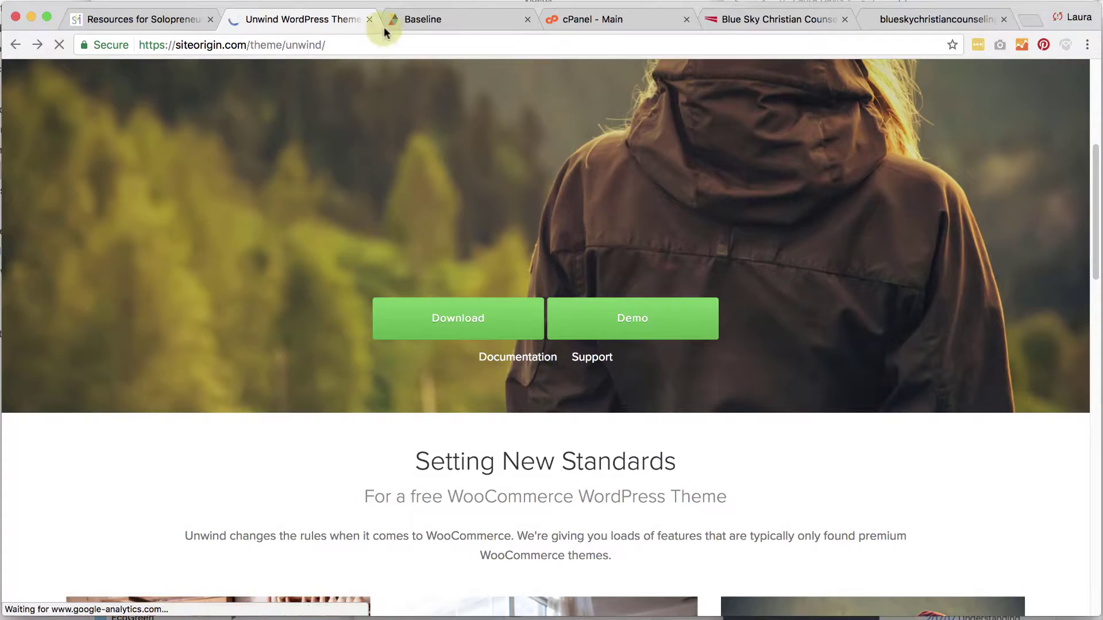
# Step: Scroll through the Baseline demo tab once more
pyautogui.click(402, 19)
pyautogui.scroll(5, 632, 341)
pyautogui.scroll(6, 633, 341)
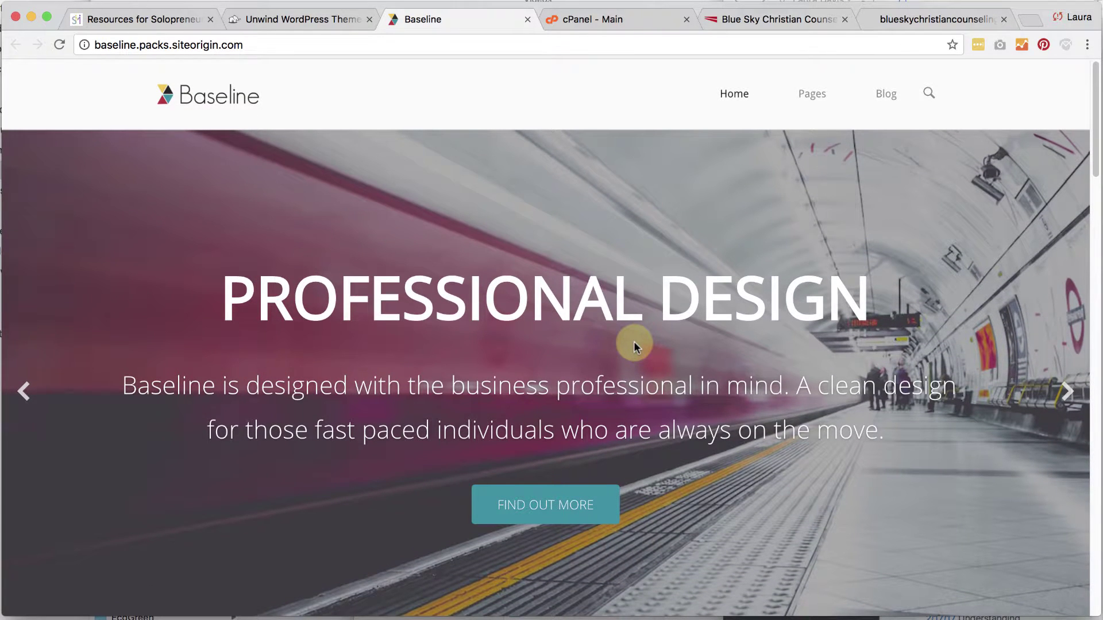
pyautogui.scroll(-7, 633, 341)
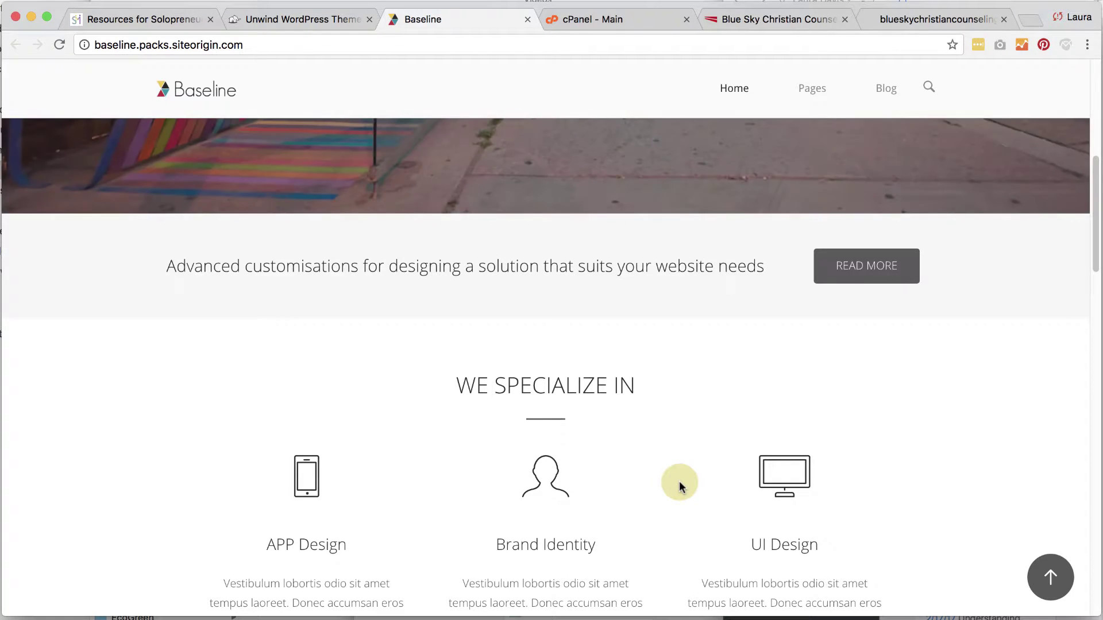
pyautogui.scroll(7, 628, 356)
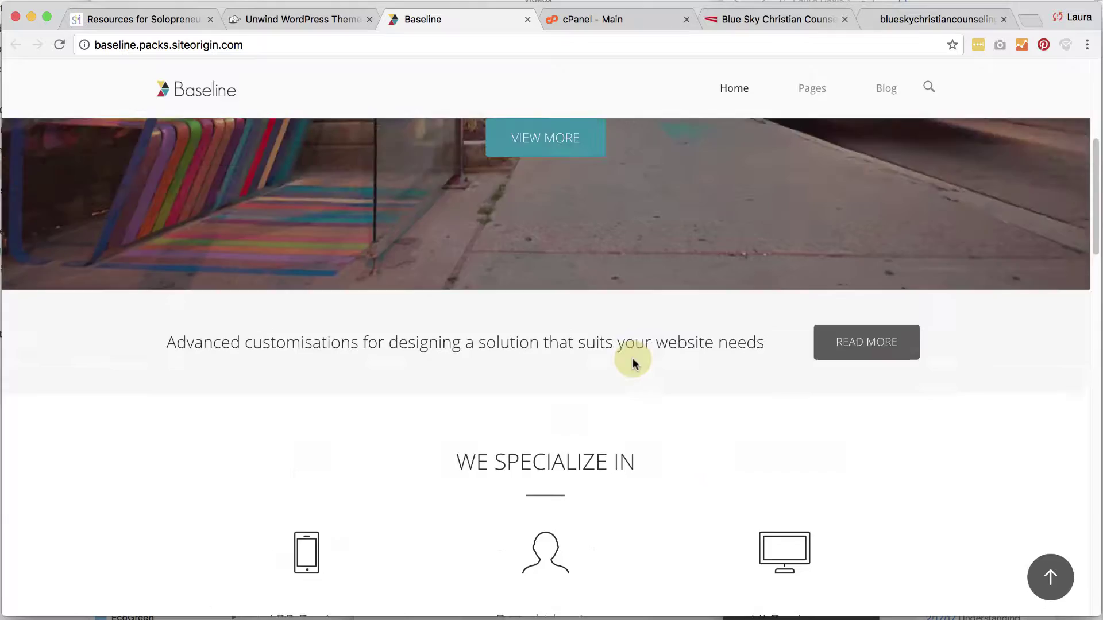
# Step: Open the Site Packs catalogue from the Unwind tab and close the Baseline demo tab
pyautogui.click(324, 17)
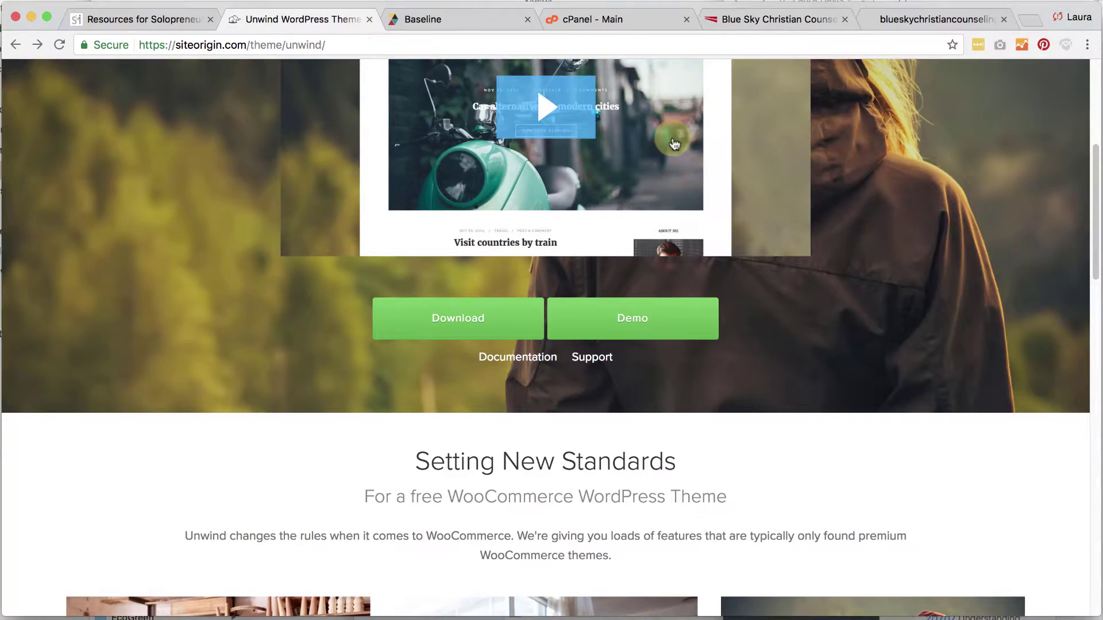
pyautogui.scroll(5, 677, 140)
pyautogui.moveTo(795, 128)
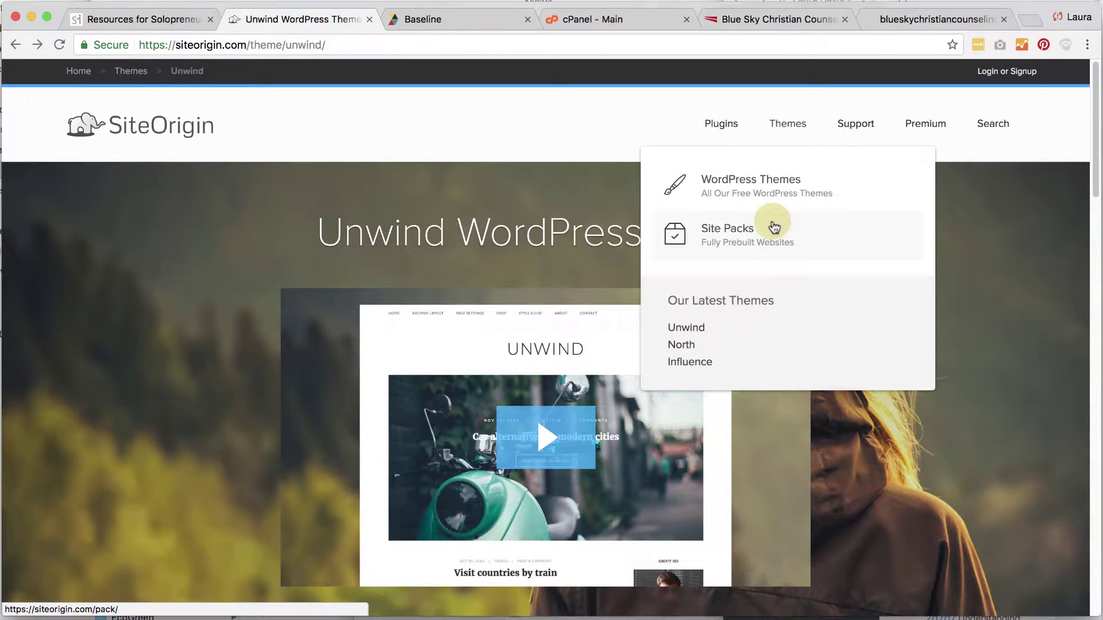
pyautogui.click(711, 225)
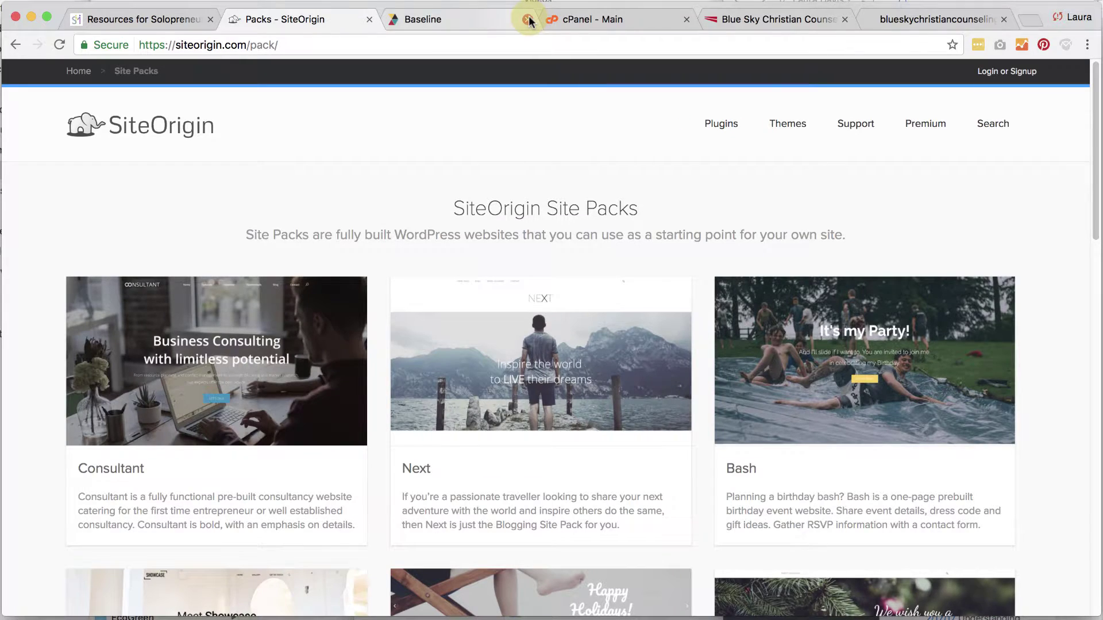
pyautogui.click(527, 19)
# Step: Download the Baseline site pack zip, declining the newsletter signup
pyautogui.scroll(-13, 505, 411)
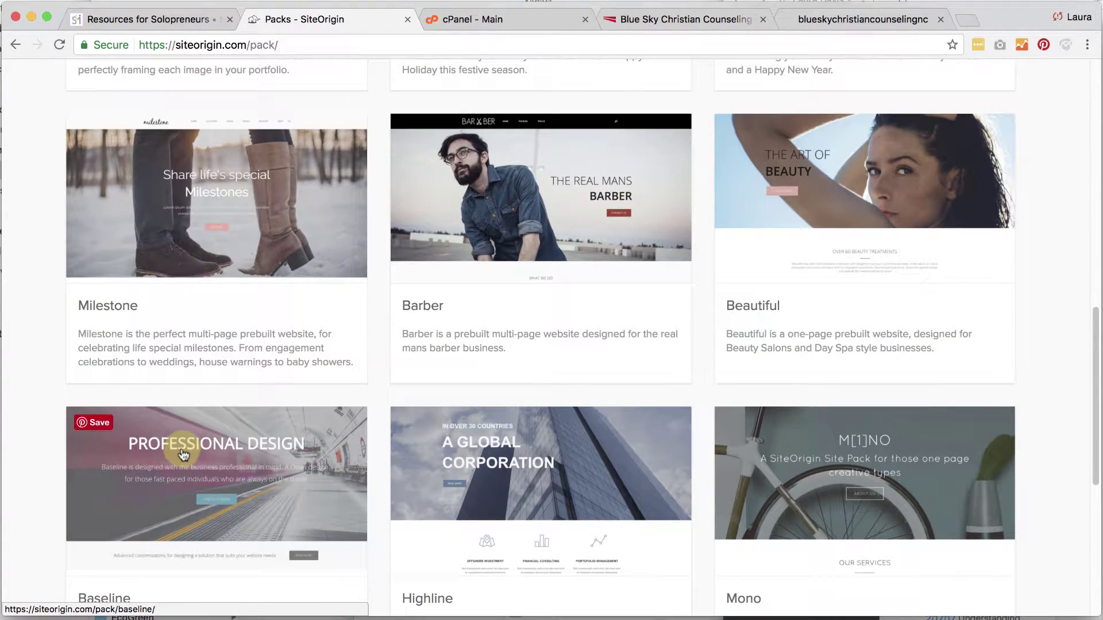
pyautogui.scroll(-1, 183, 454)
pyautogui.click(182, 449)
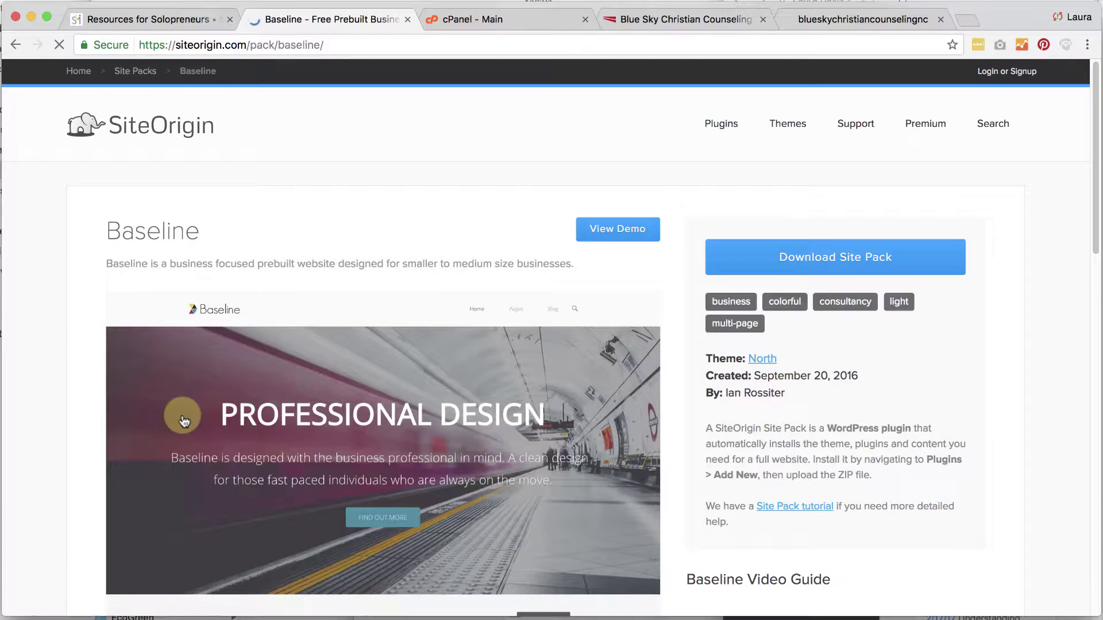
pyautogui.click(865, 260)
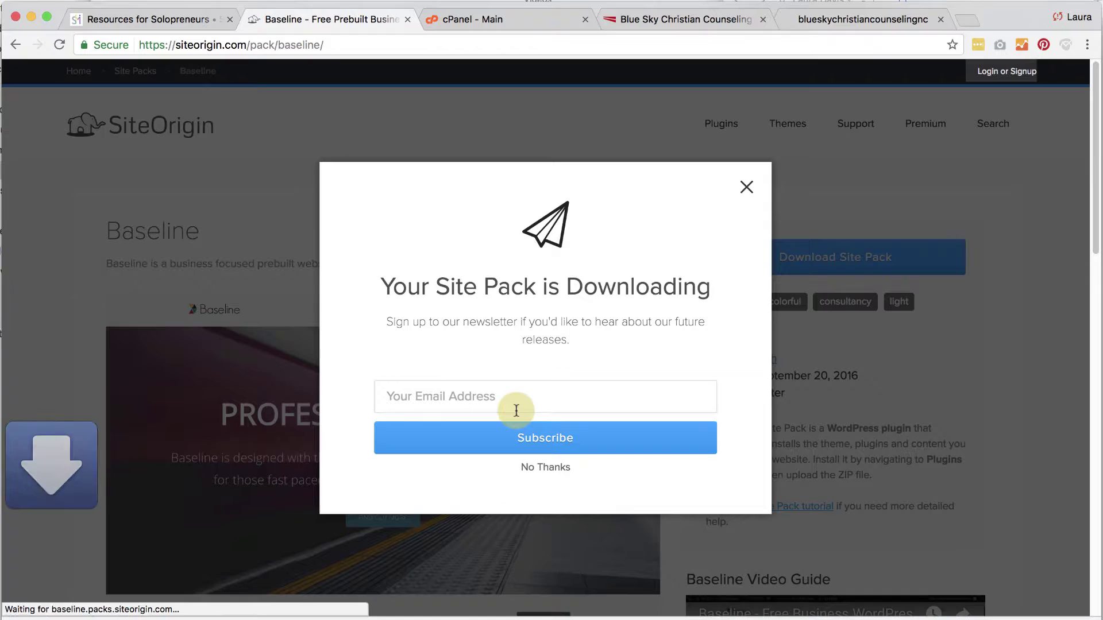
pyautogui.click(533, 470)
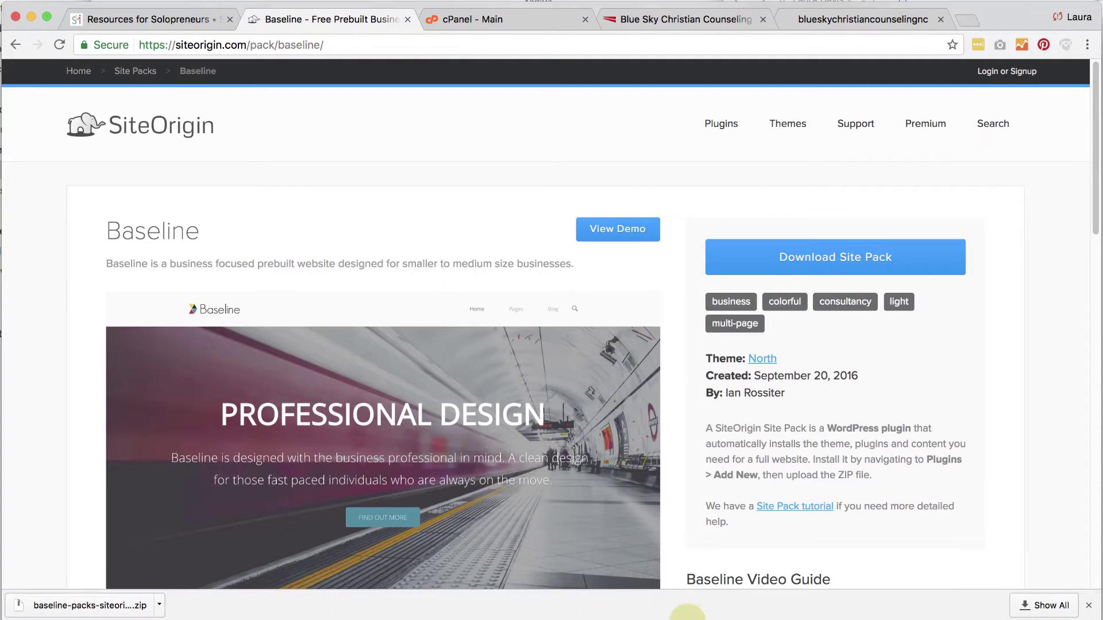
pyautogui.click(159, 606)
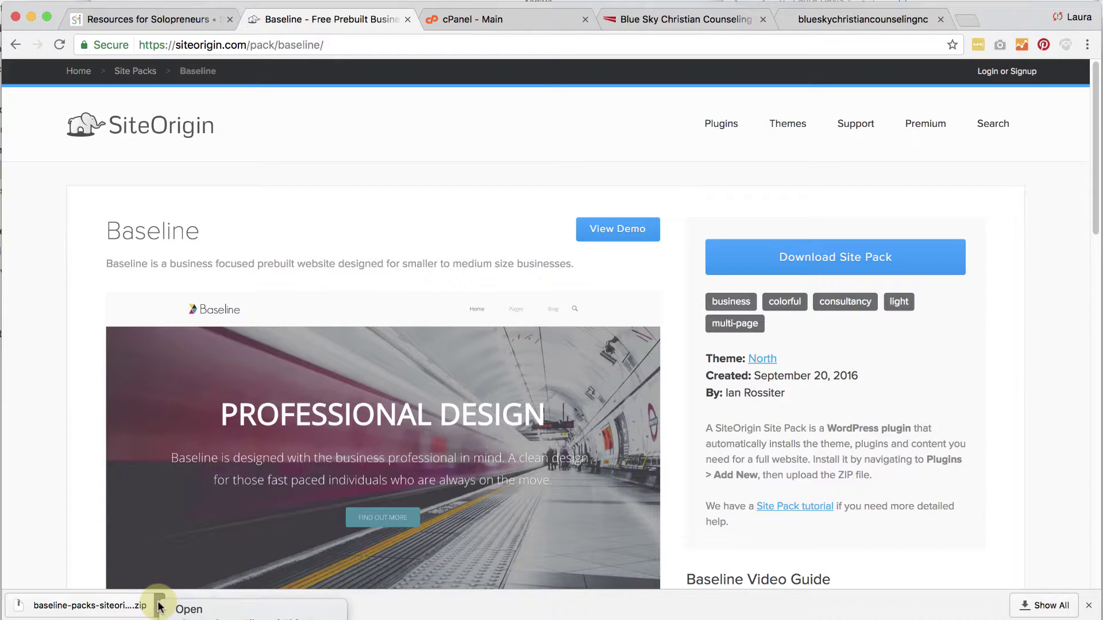
# Step: Move baseline-packs-siteorigin-com.zip from Downloads into the BlueSkyChristianCounseling folder, then return to Chrome
pyautogui.click(189, 609)
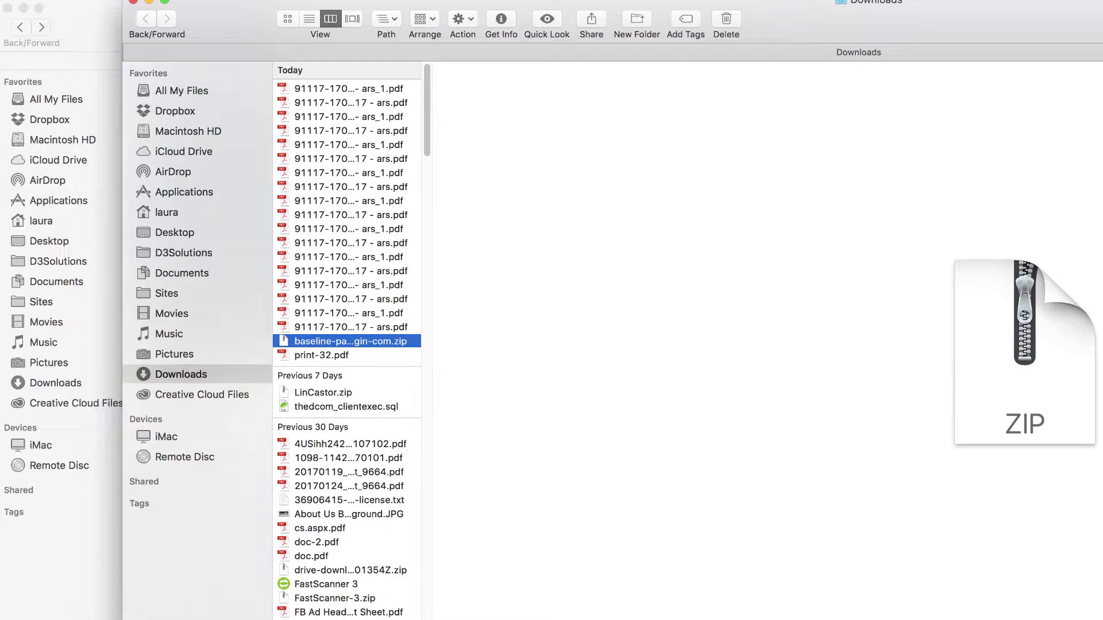
pyautogui.moveTo(326, 341); pyautogui.dragTo(269, 496)
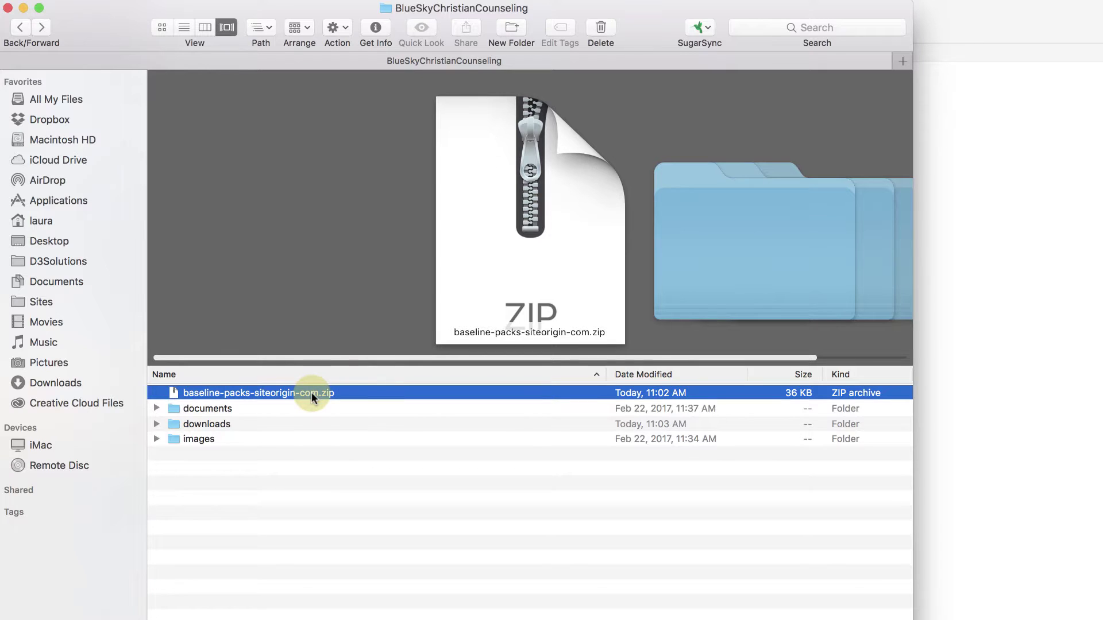
pyautogui.press('super+Tab')
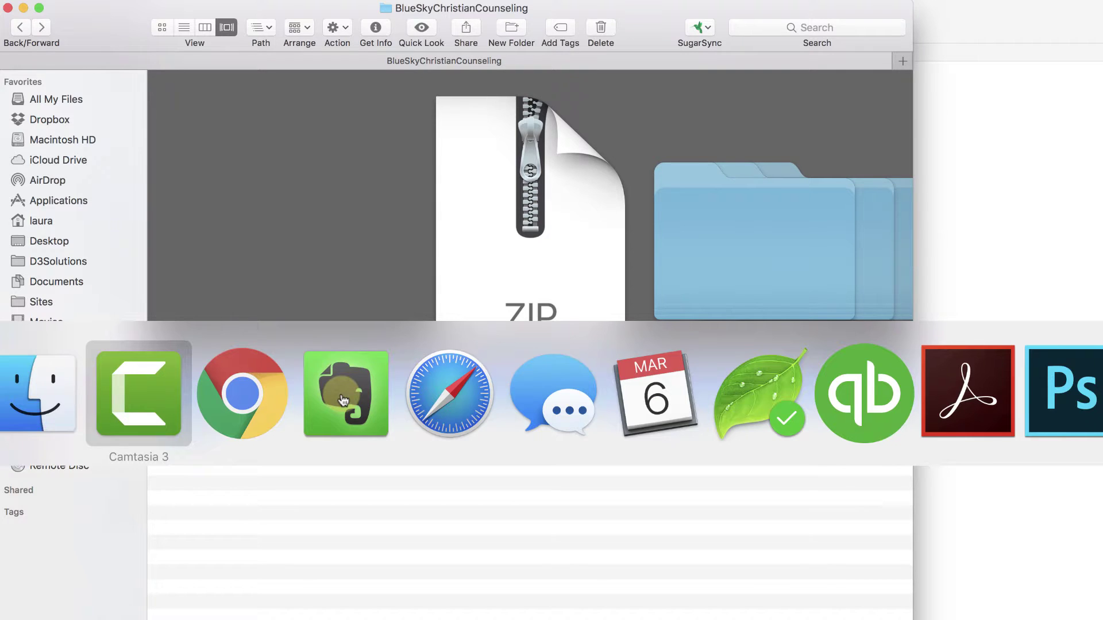
pyautogui.press('super+Tab')
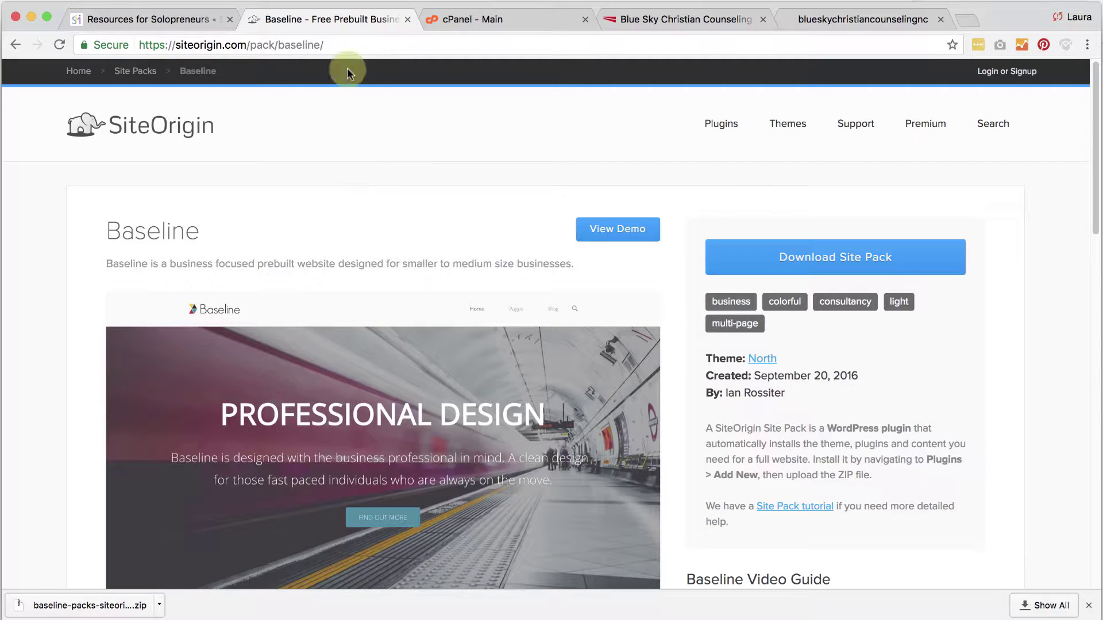
# Step: Close the Baseline pack tab and load the Blue Sky site's /wp-admin login page
pyautogui.click(408, 20)
pyautogui.click(453, 22)
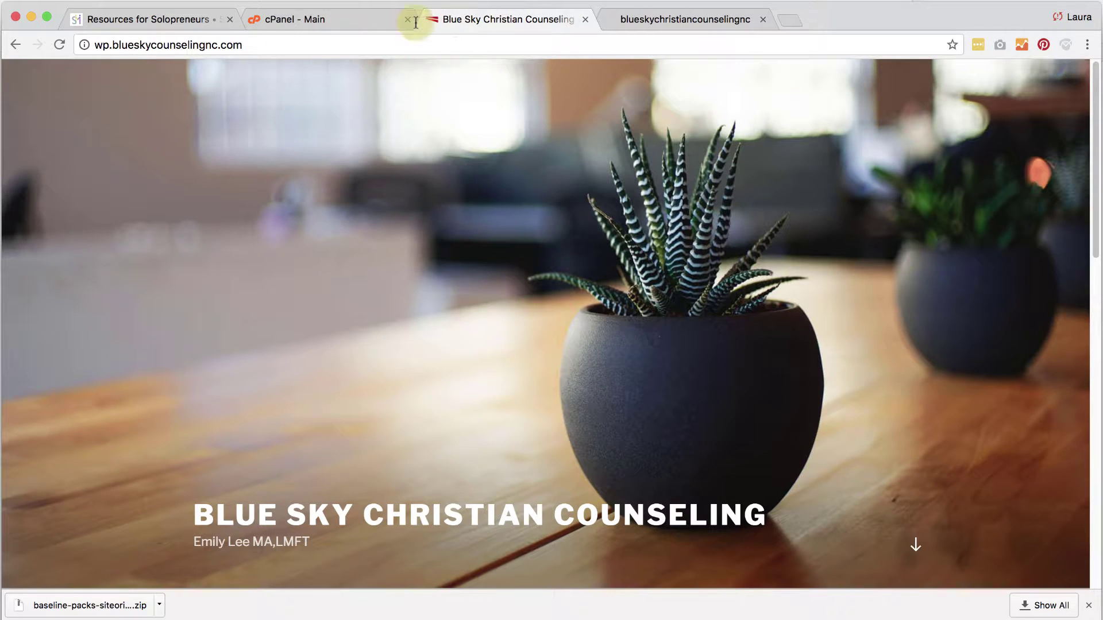
pyautogui.click(250, 45)
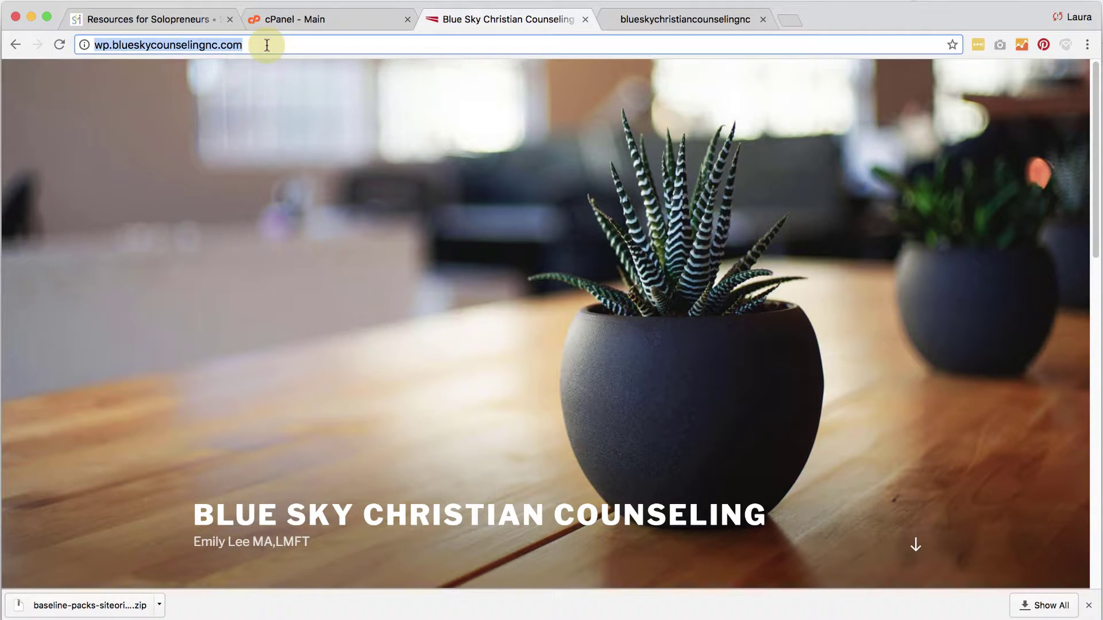
pyautogui.click(250, 45)
pyautogui.write('/')
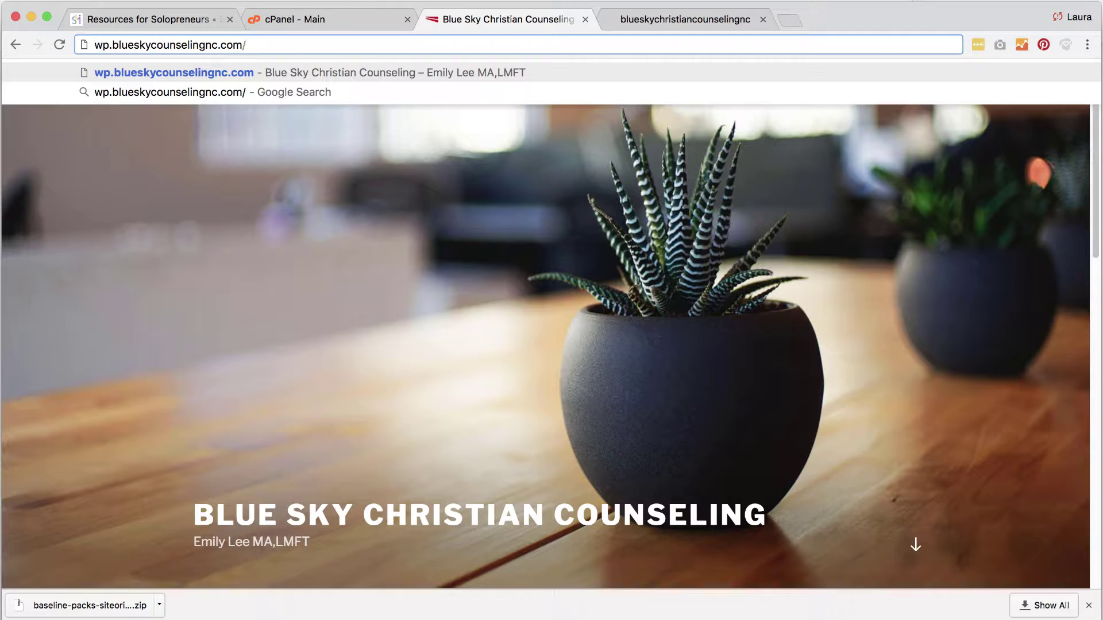
pyautogui.write('wp-admin')
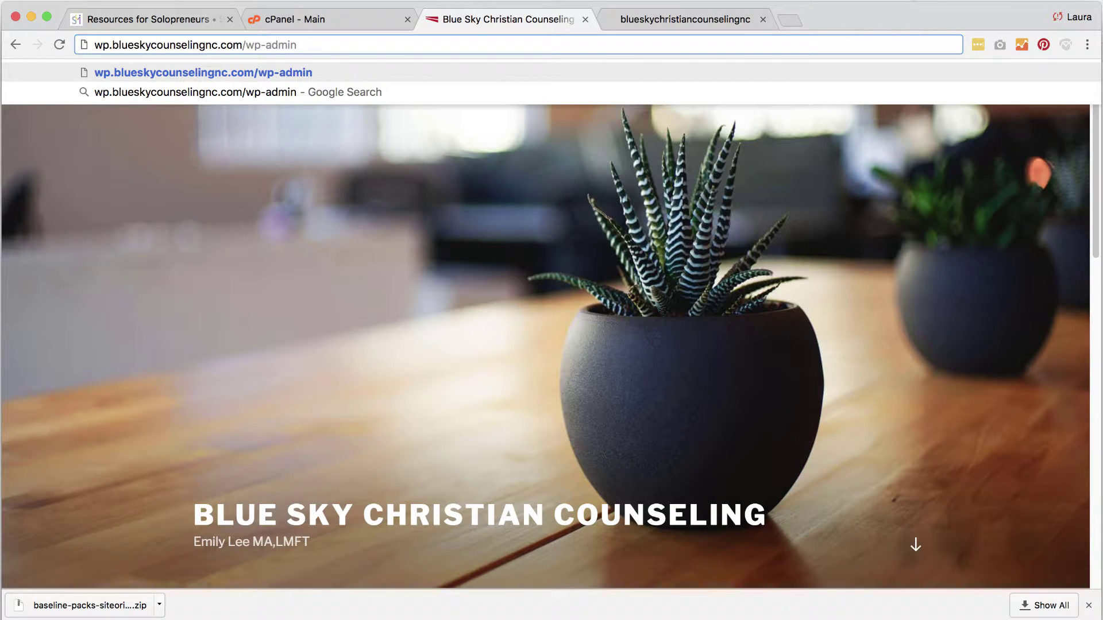
pyautogui.press('Return')
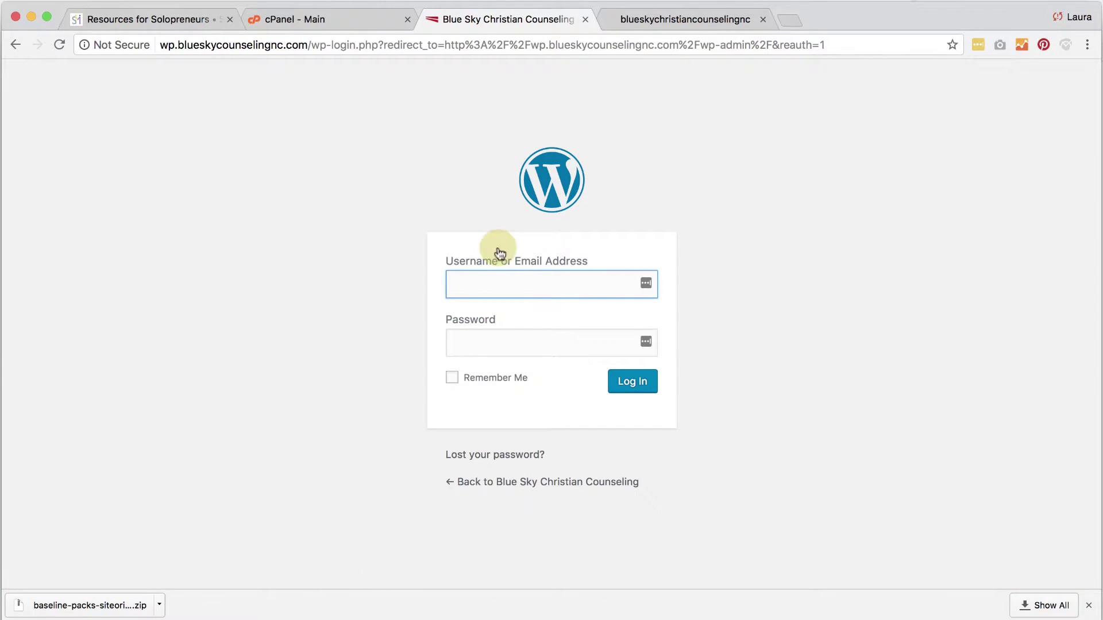
# Step: Log in to WordPress with the admin username and password, keeping the login remembered
pyautogui.write('d3solutions')
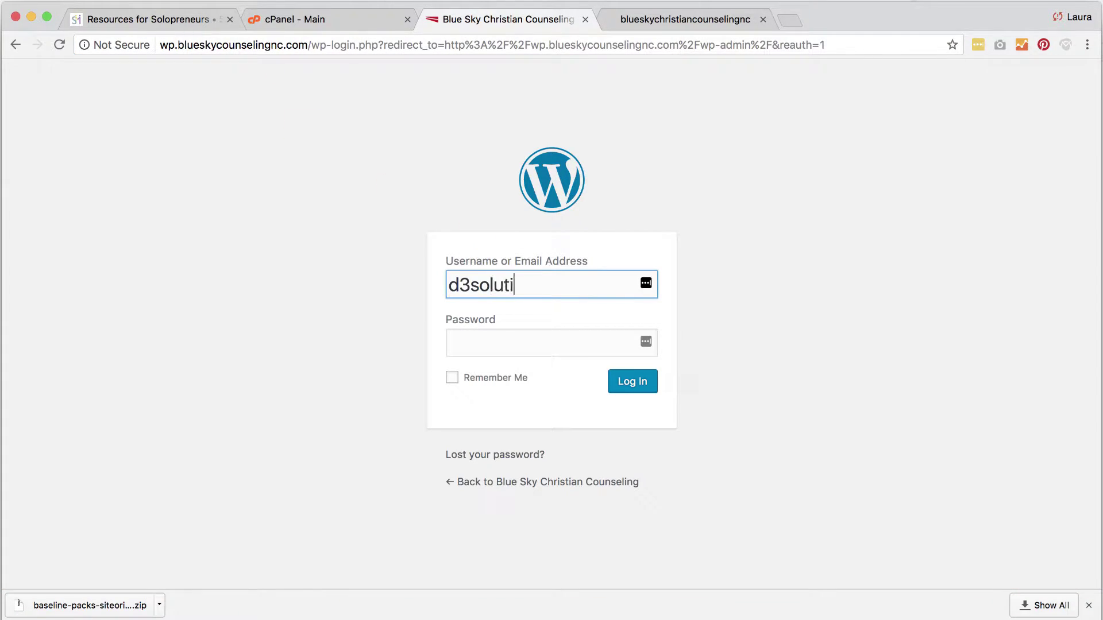
pyautogui.press('Tab')
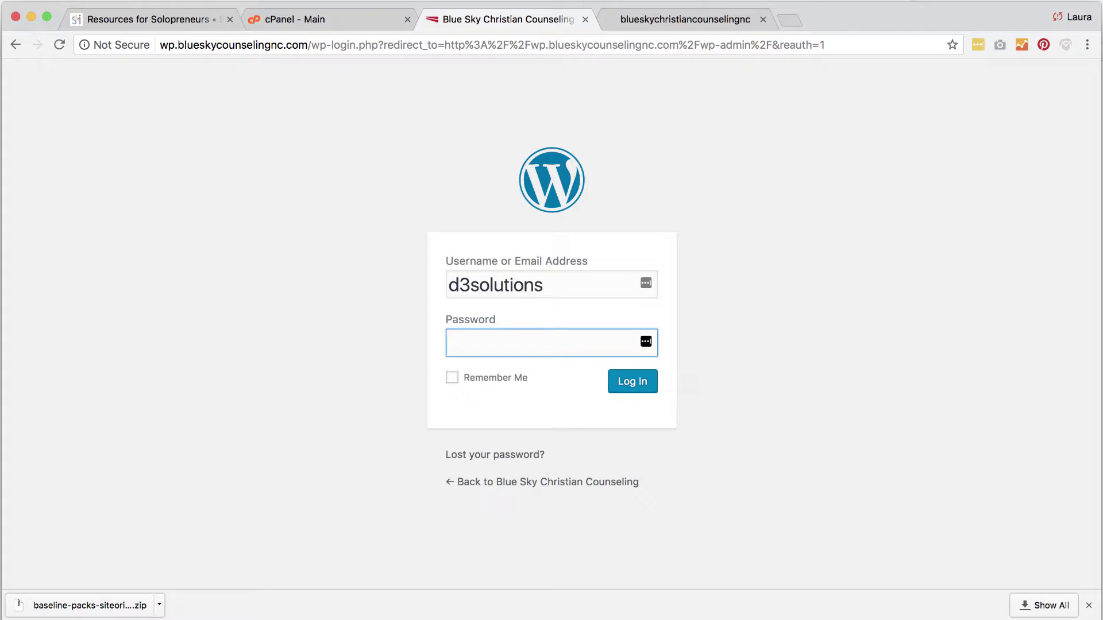
pyautogui.press('super+v')
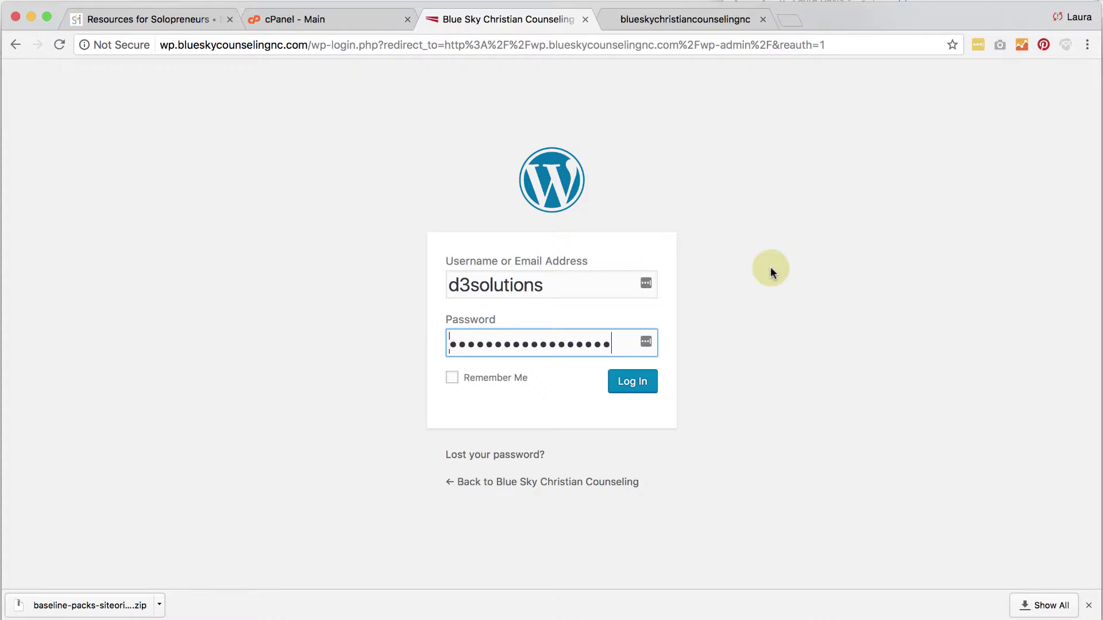
pyautogui.click(479, 384)
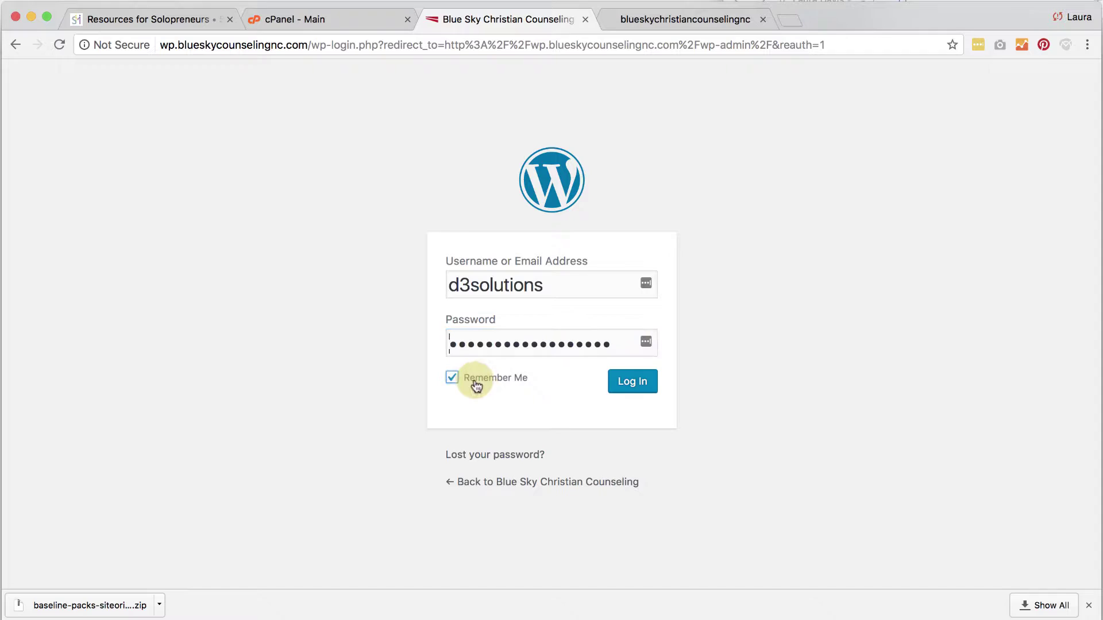
pyautogui.click(636, 384)
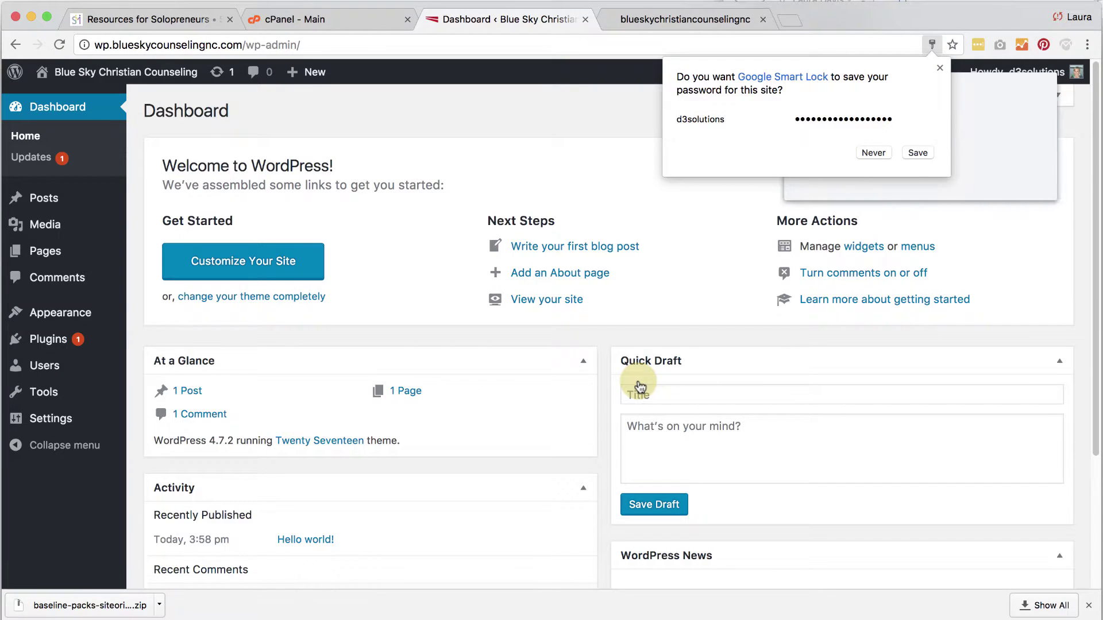
# Step: Dismiss the save-password prompts, close the downloads bar and enlarge the browser window
pyautogui.click(939, 68)
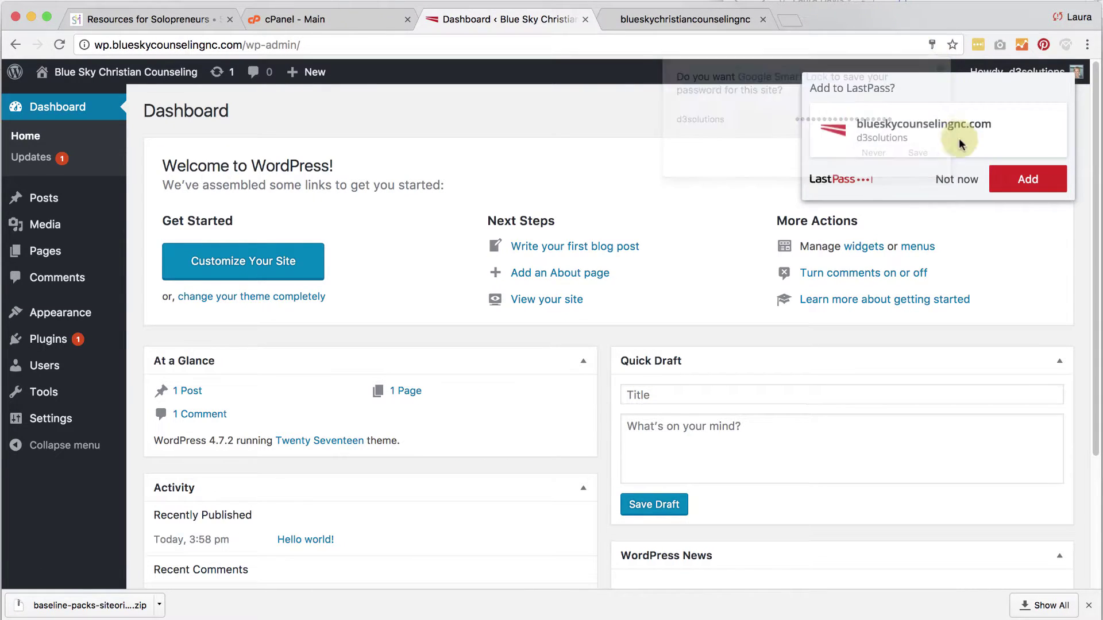
pyautogui.click(955, 179)
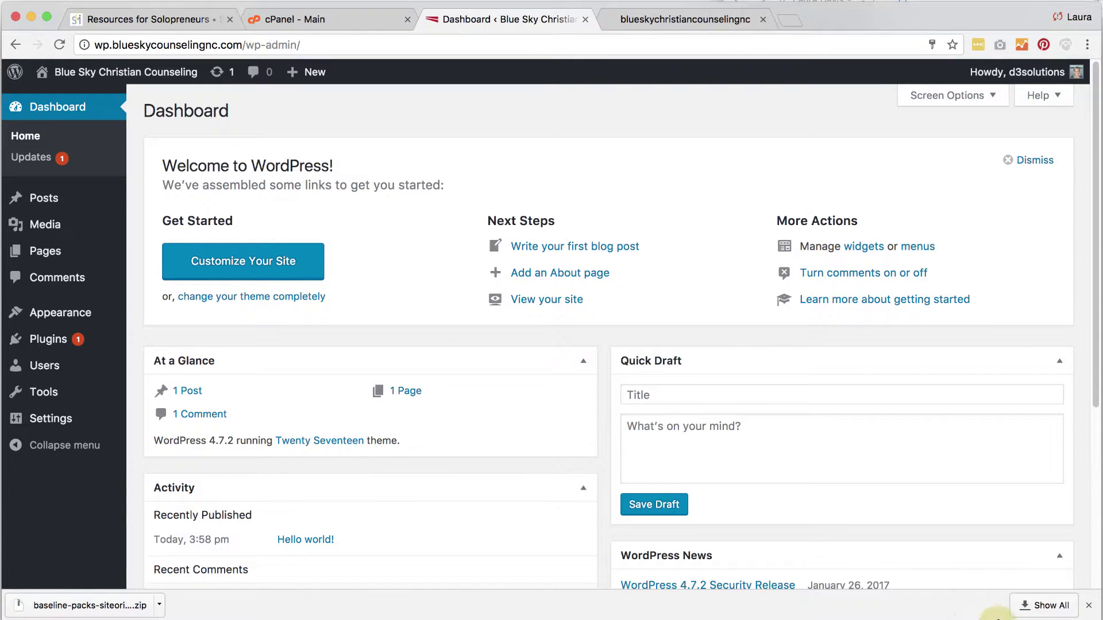
pyautogui.click(1089, 606)
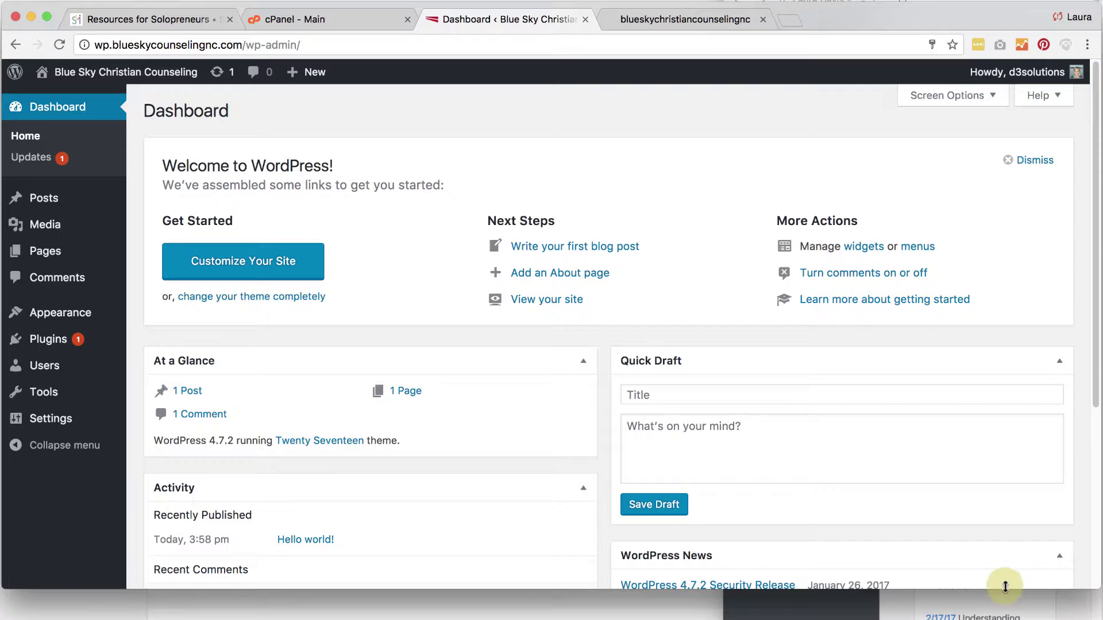
pyautogui.moveTo(1006, 588); pyautogui.dragTo(1003, 617)
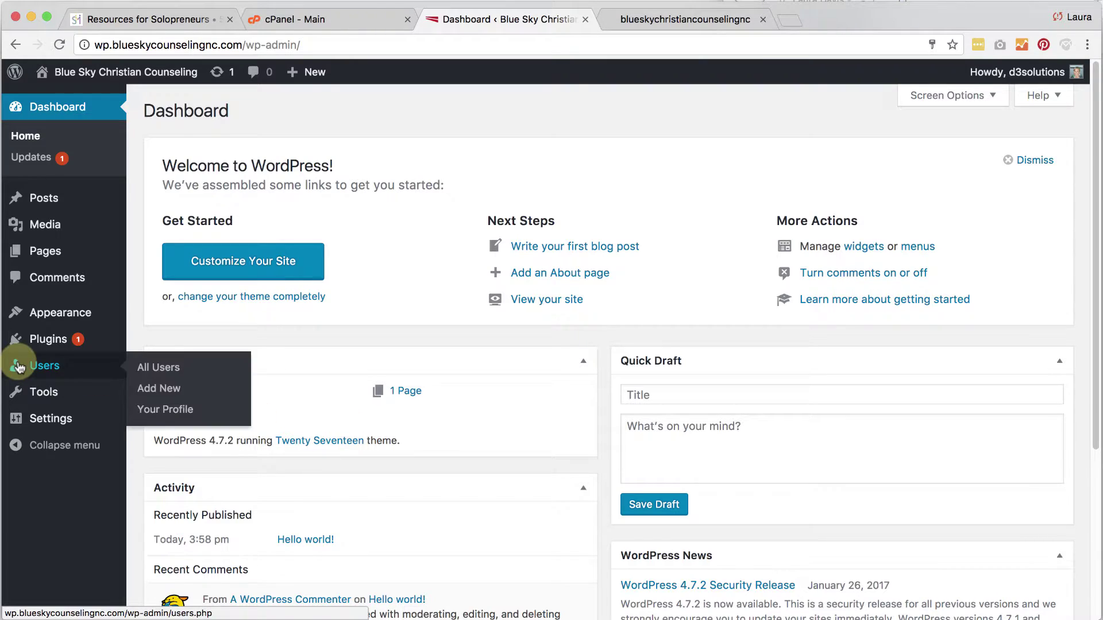
pyautogui.moveTo(44, 420)
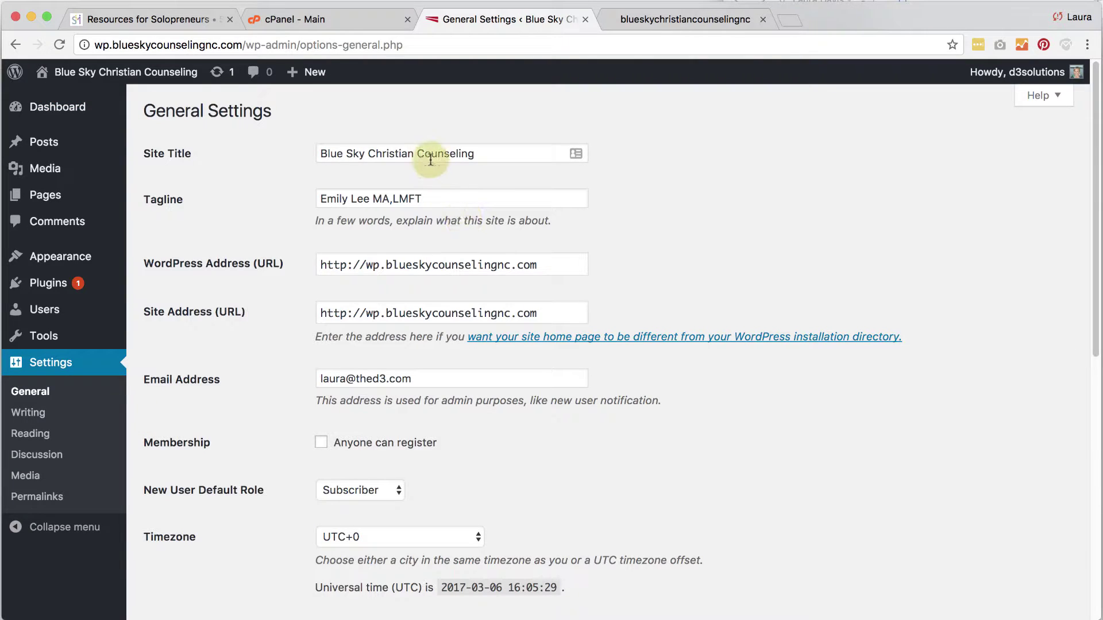
# Step: Add a space after the tagline's comma and make weeks start on Sunday
pyautogui.click(394, 199)
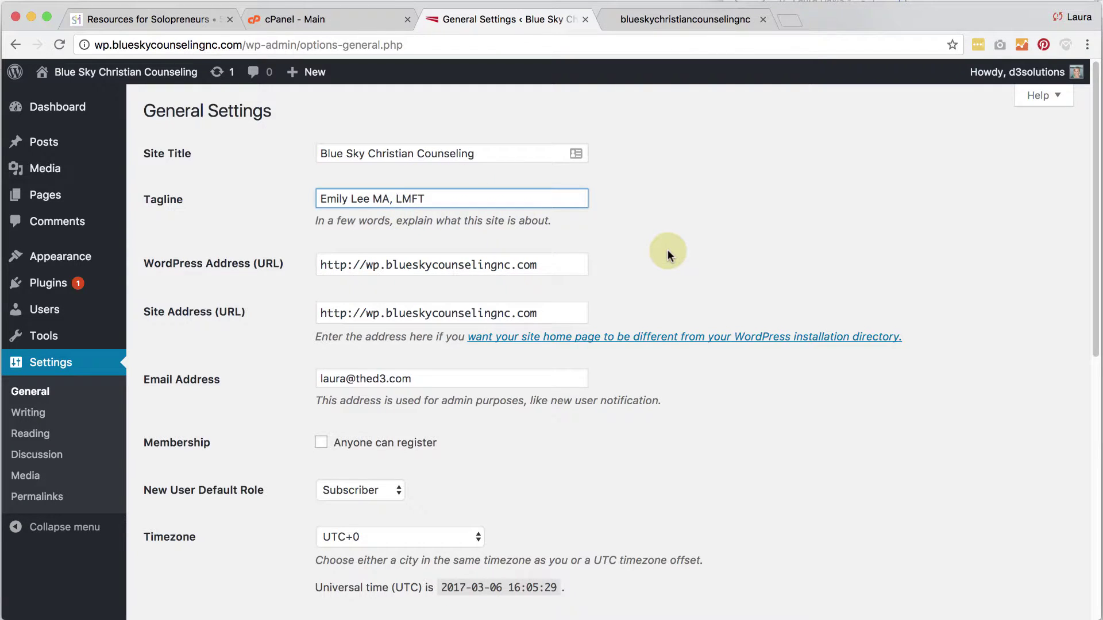
pyautogui.scroll(-1, 667, 249)
pyautogui.scroll(-5, 668, 249)
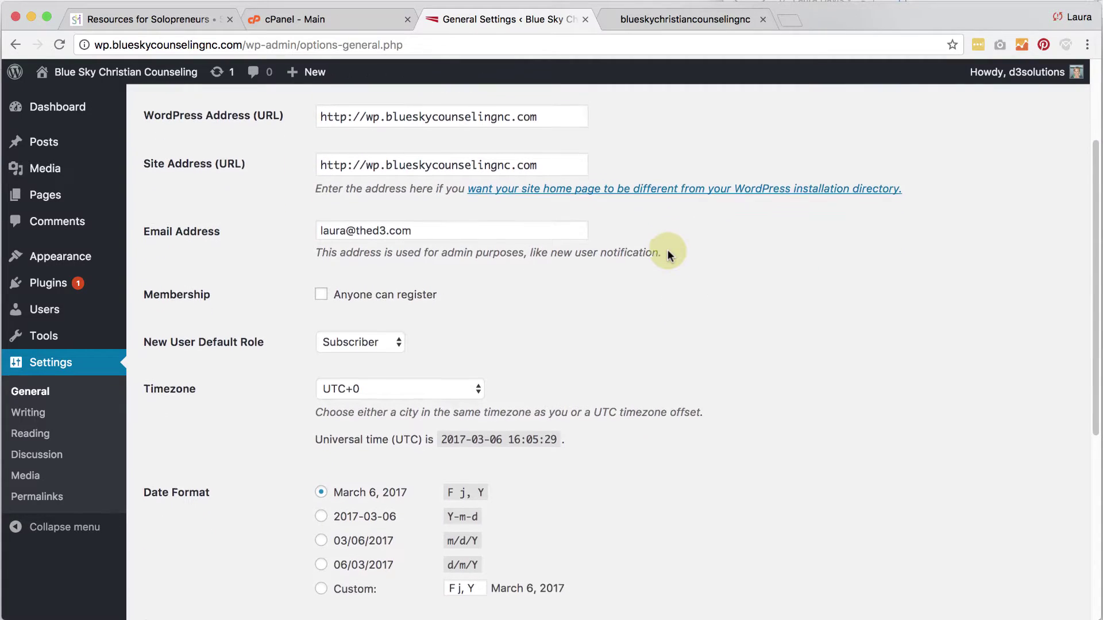
pyautogui.scroll(-5, 668, 250)
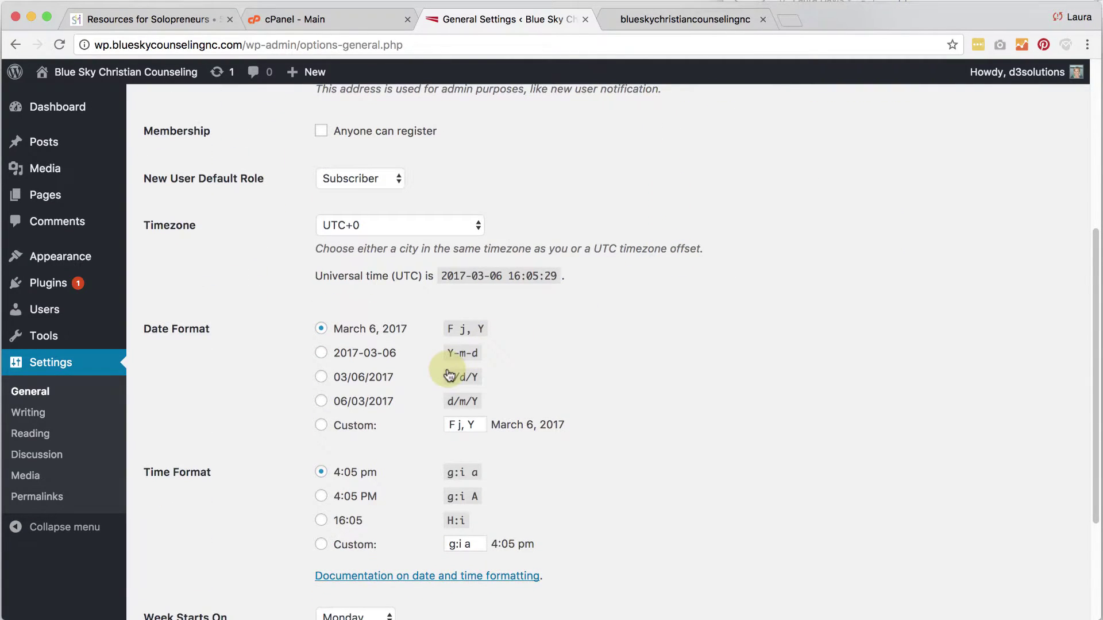
pyautogui.scroll(-3, 449, 375)
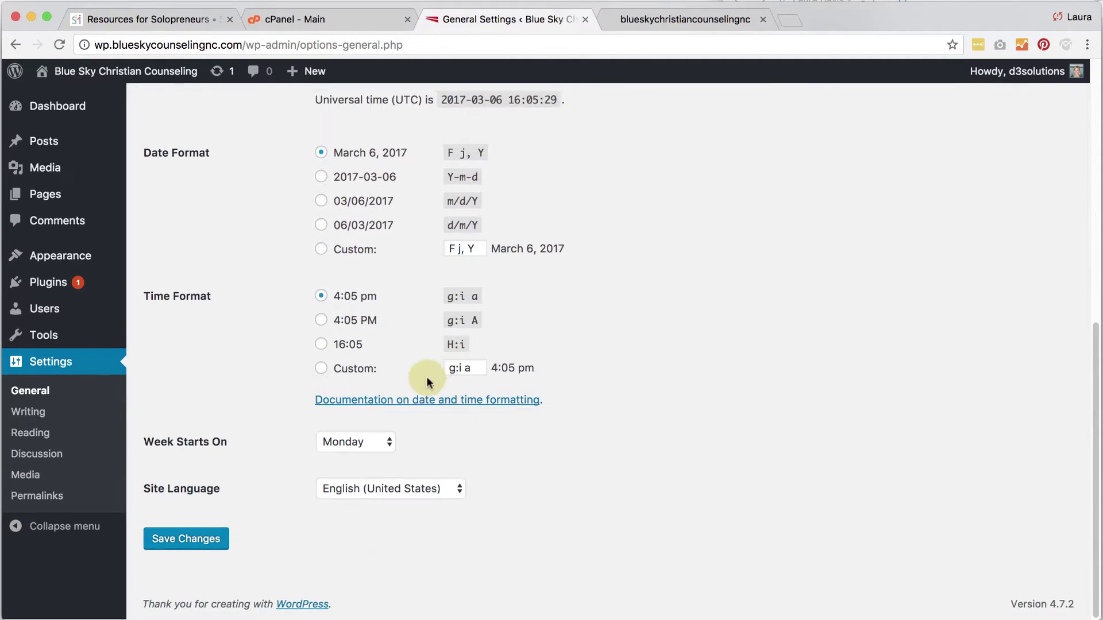
pyautogui.click(341, 443)
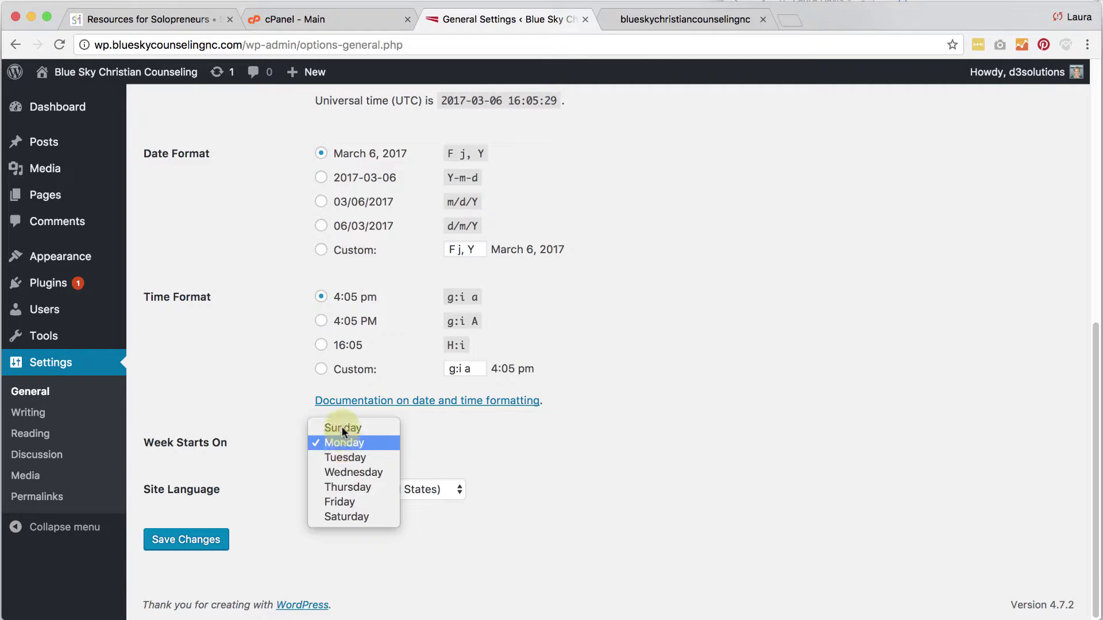
pyautogui.click(342, 425)
pyautogui.click(653, 452)
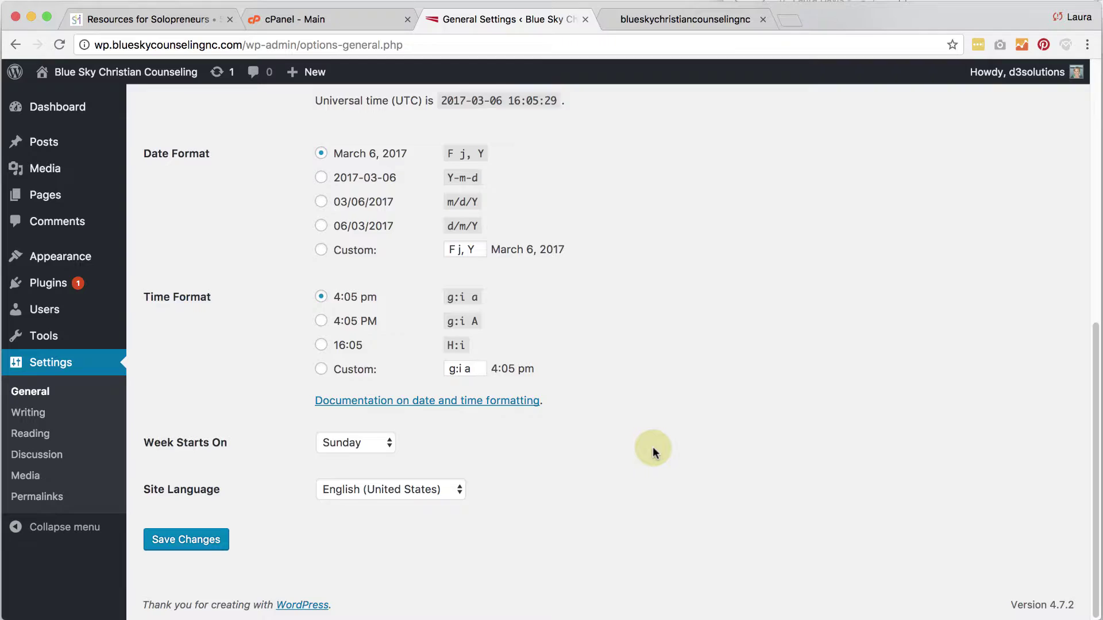
# Step: Set the timezone to New York and save the General Settings
pyautogui.scroll(5, 652, 447)
pyautogui.click(398, 223)
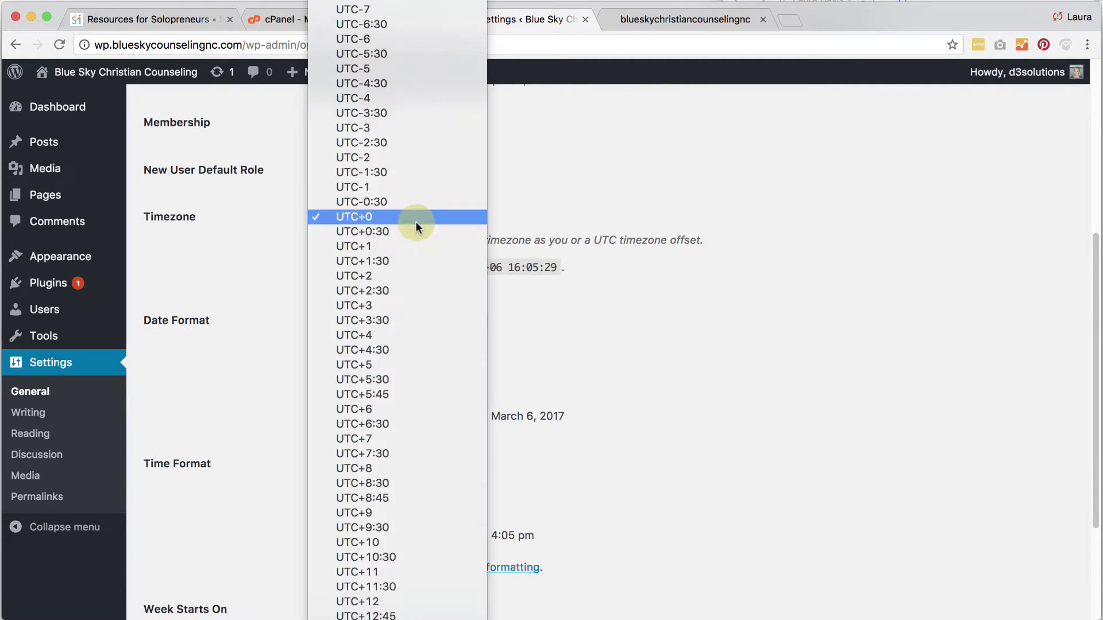
pyautogui.scroll(20, 415, 222)
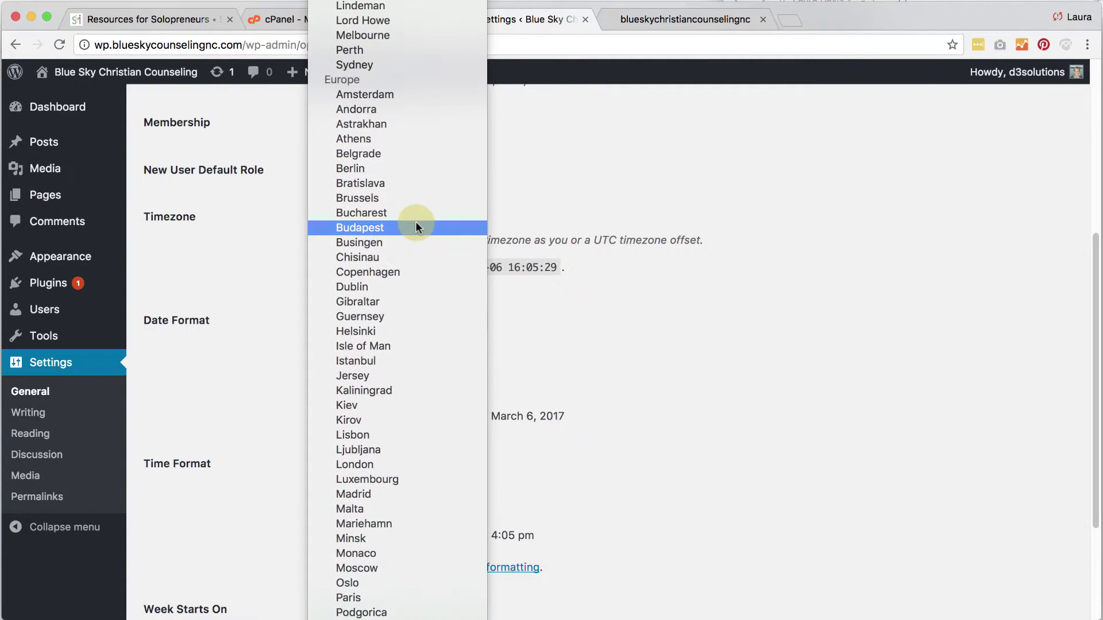
pyautogui.scroll(20, 415, 222)
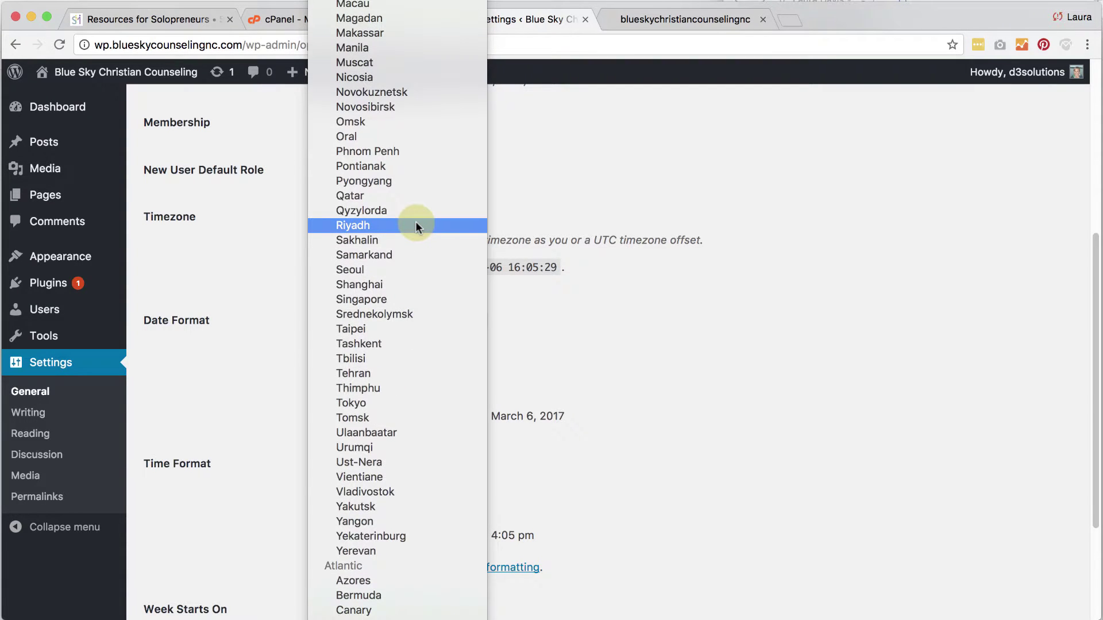
pyautogui.scroll(20, 415, 221)
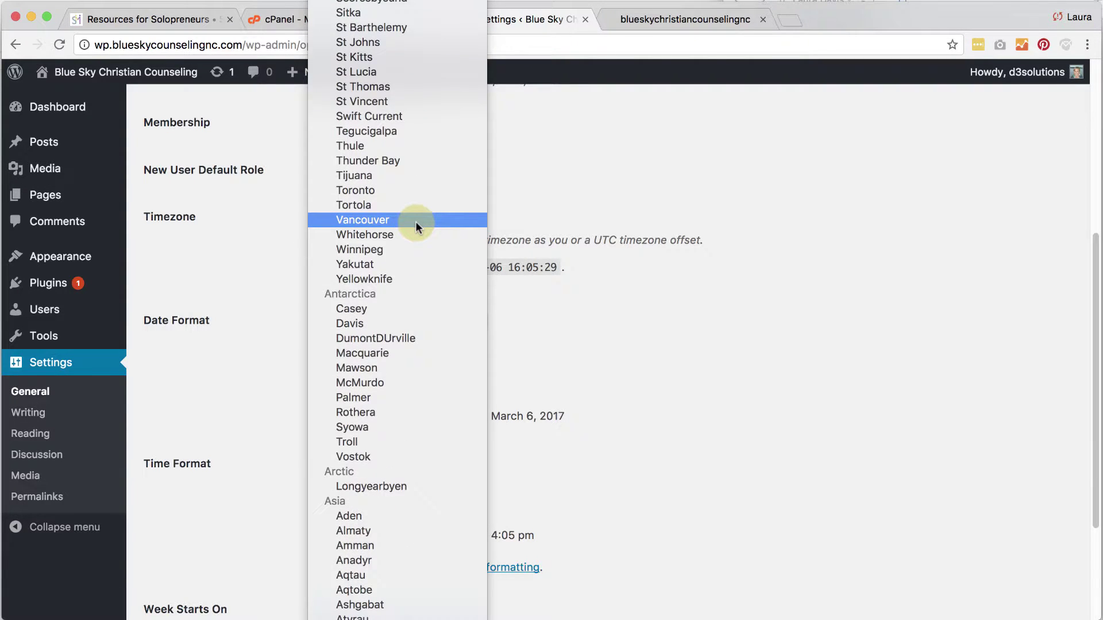
pyautogui.scroll(15, 416, 221)
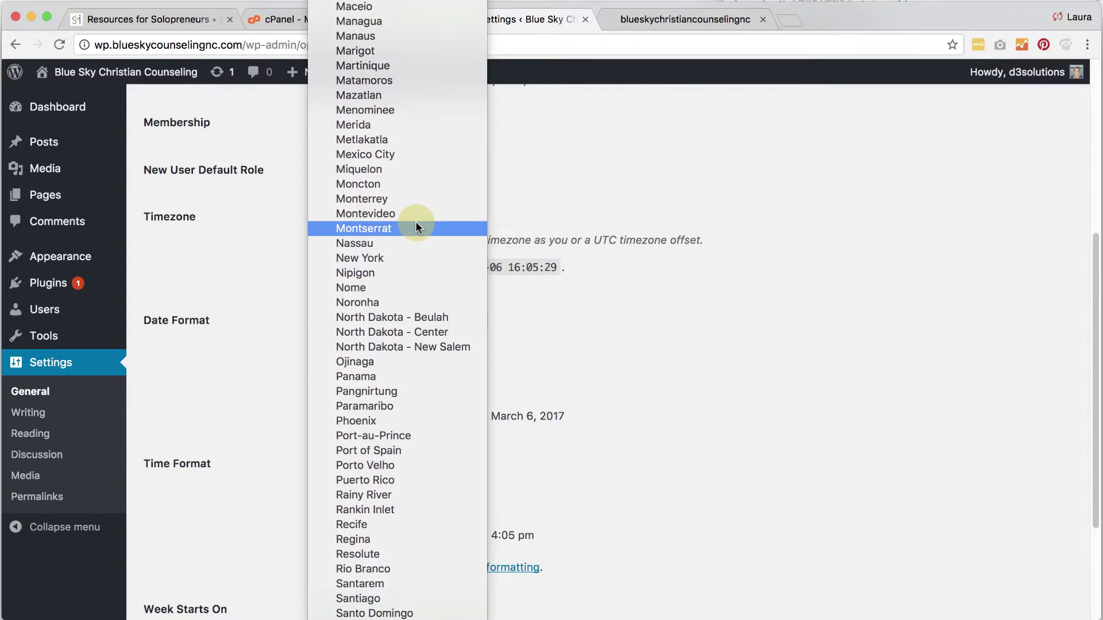
pyautogui.click(402, 258)
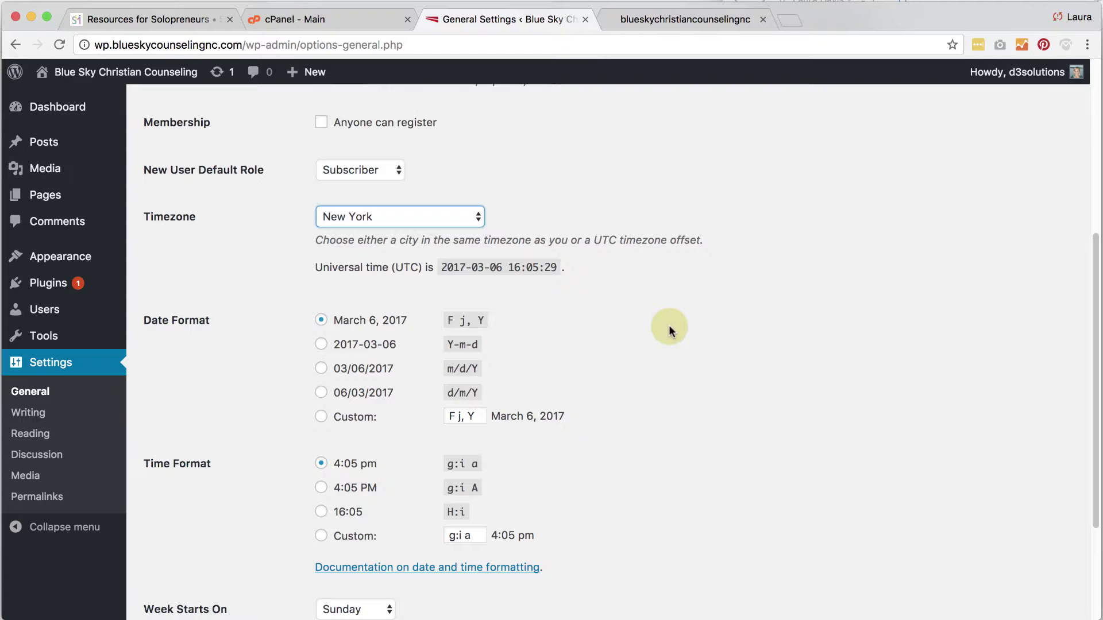
pyautogui.scroll(-5, 648, 312)
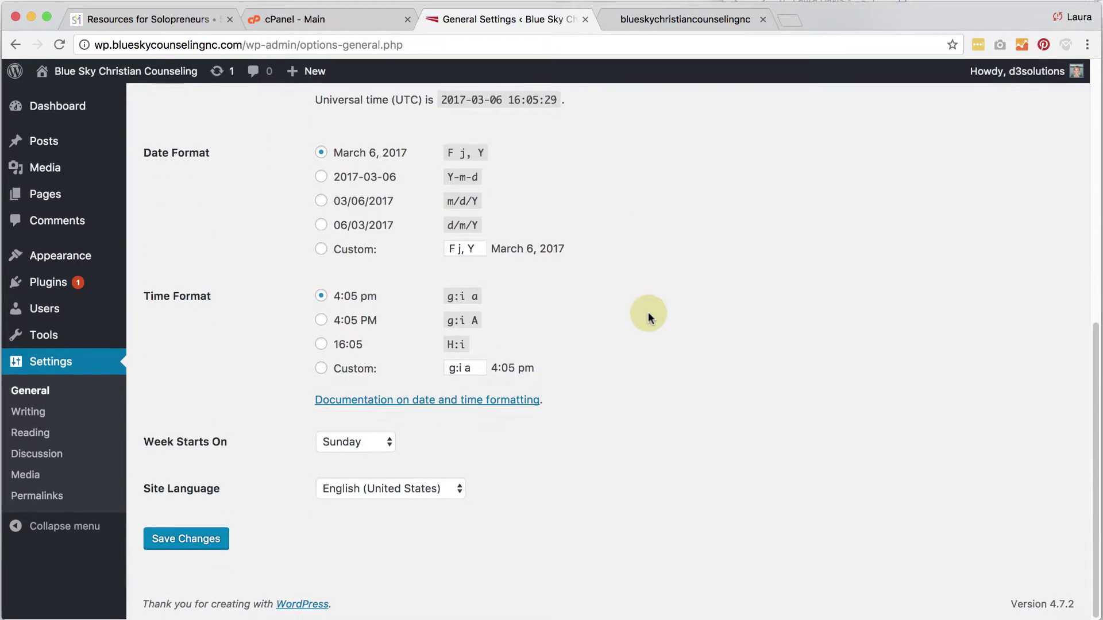
pyautogui.click(181, 541)
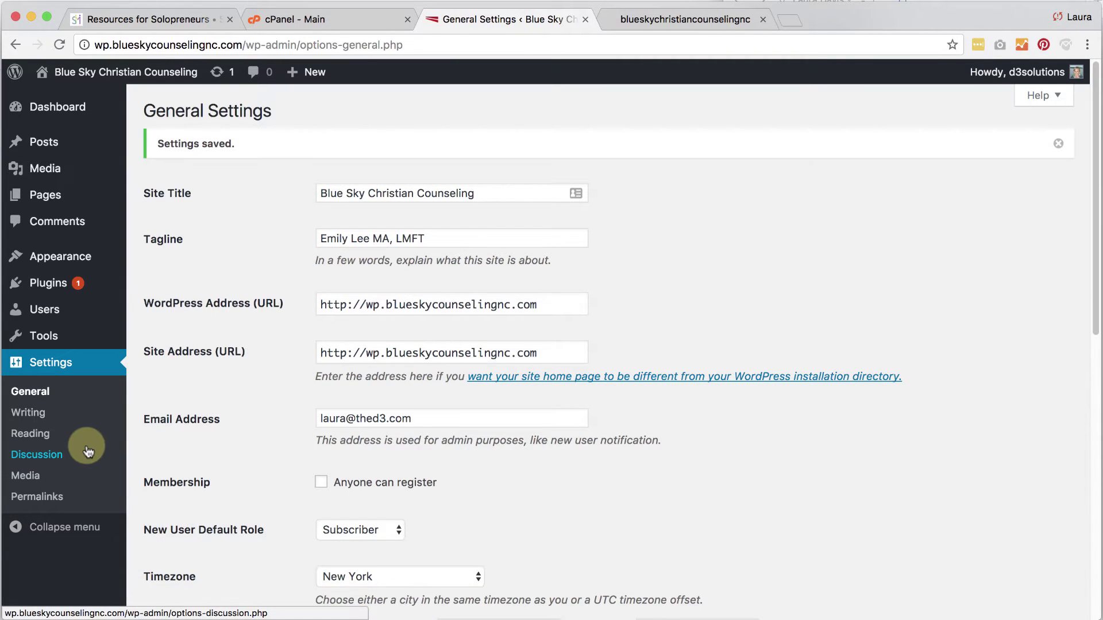
# Step: In Reading Settings, choose Summary for feeds, tick Discourage search engines, and save
pyautogui.click(45, 441)
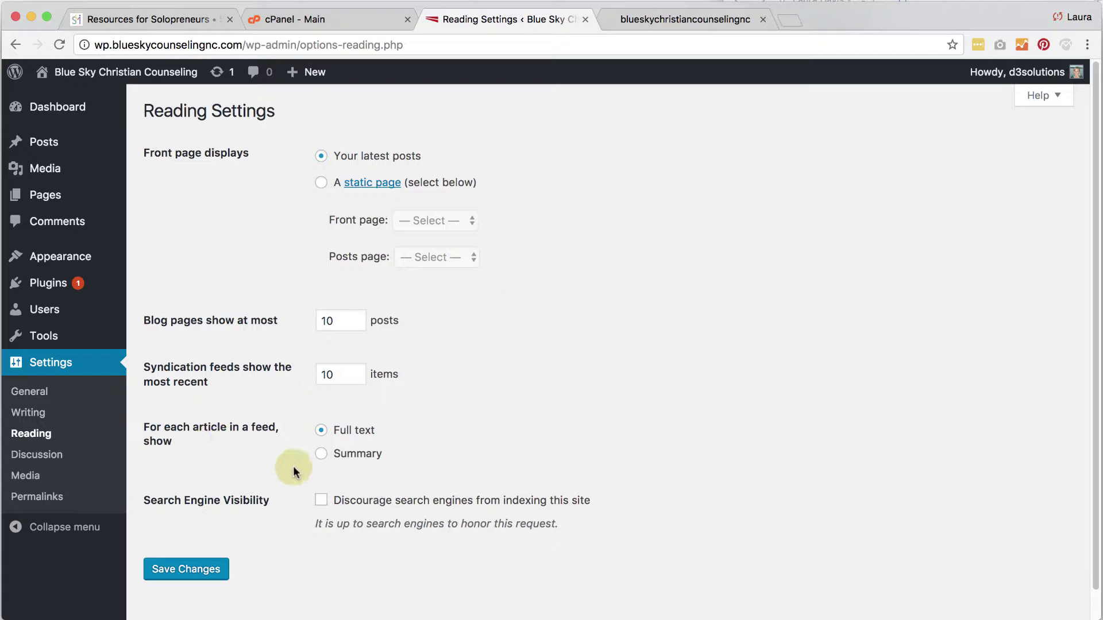
pyautogui.click(321, 455)
pyautogui.click(322, 455)
pyautogui.click(322, 500)
pyautogui.click(195, 569)
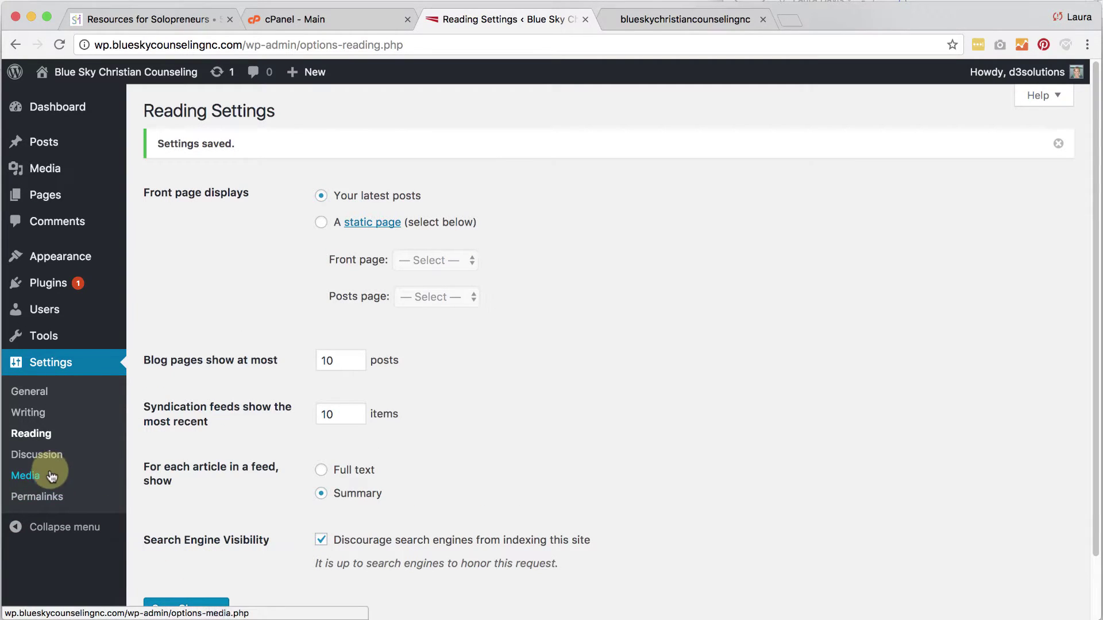
# Step: Choose the Post name permalink structure
pyautogui.click(45, 497)
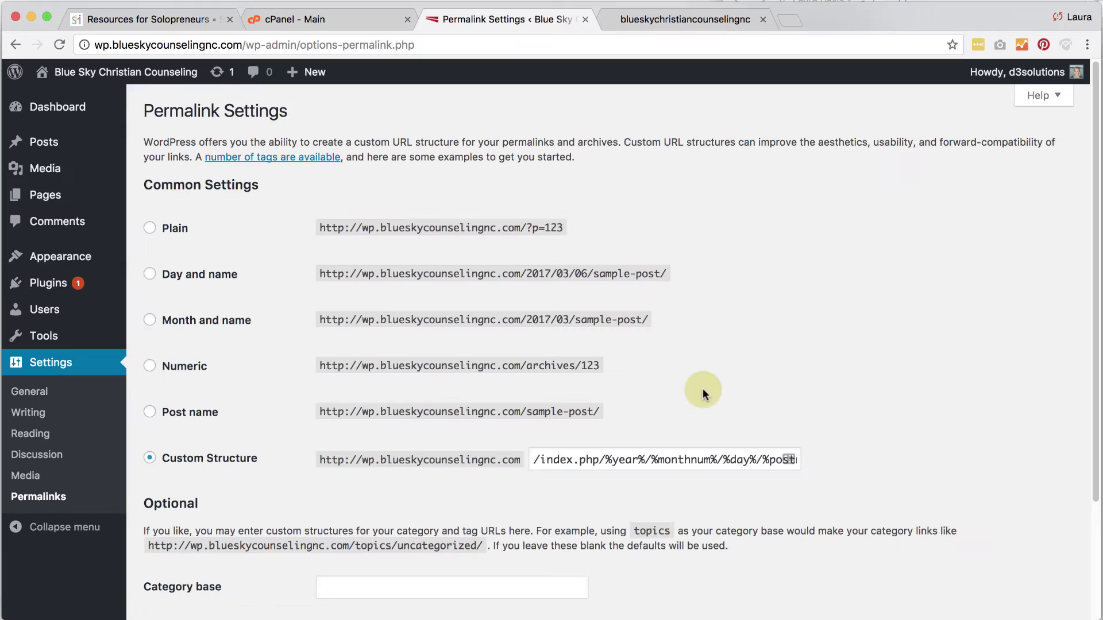
pyautogui.scroll(-1, 660, 396)
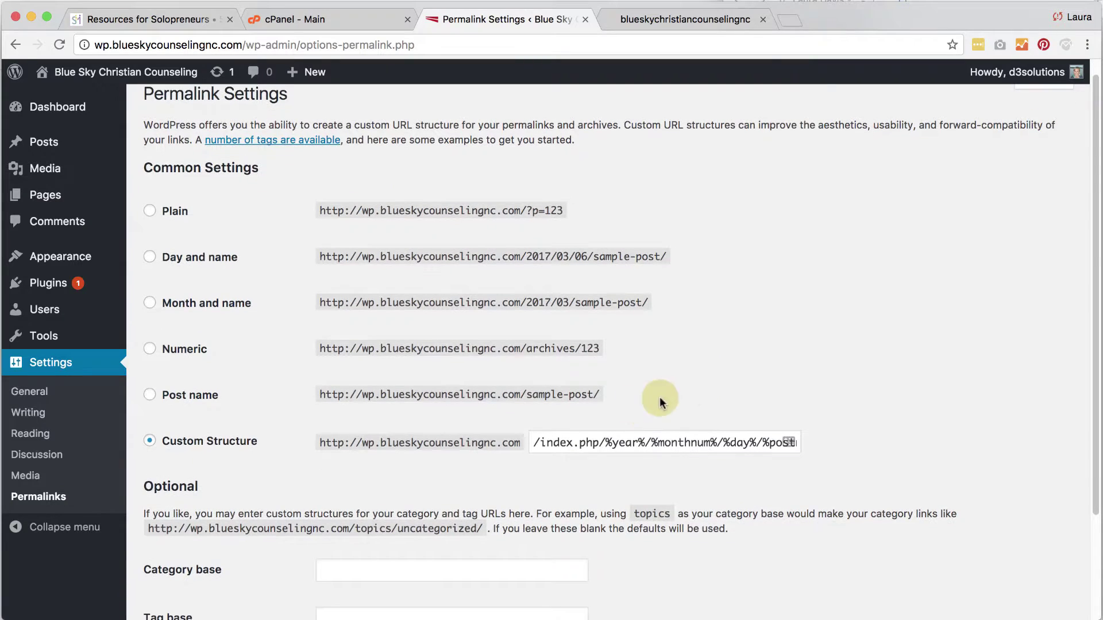
pyautogui.click(150, 395)
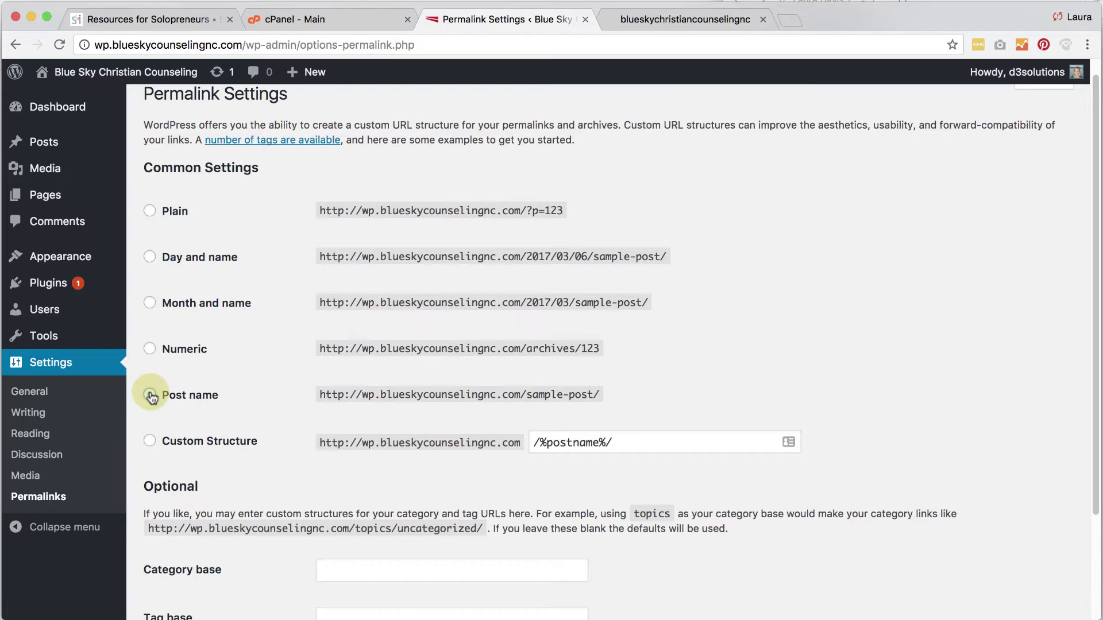
# Step: Check the old site's About Me, Services and Contact page addresses for their slugs
pyautogui.click(665, 24)
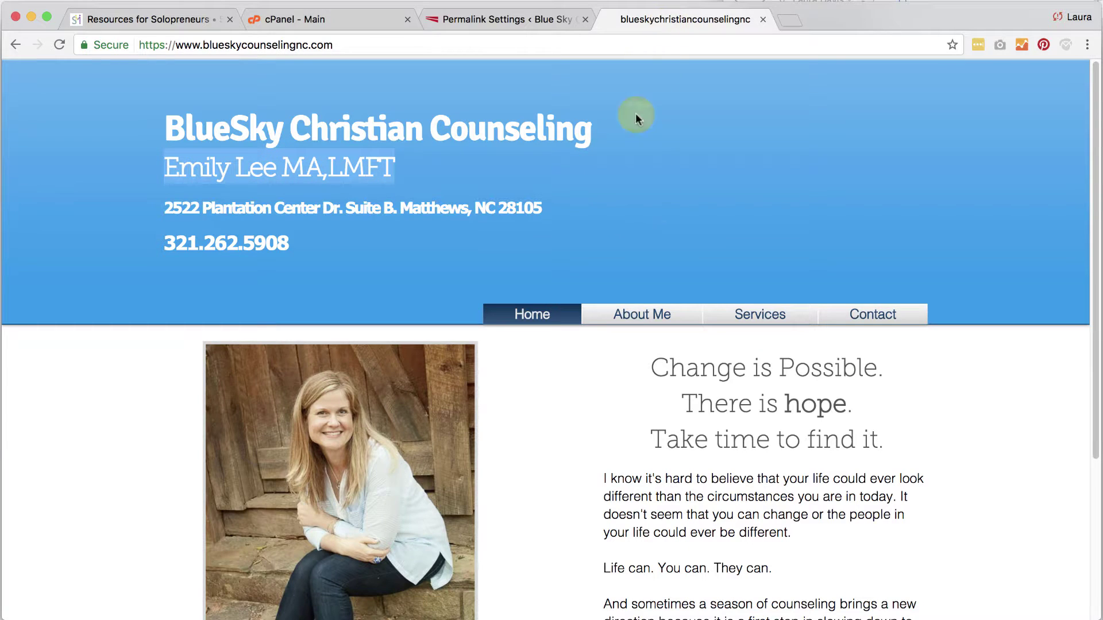
pyautogui.click(544, 28)
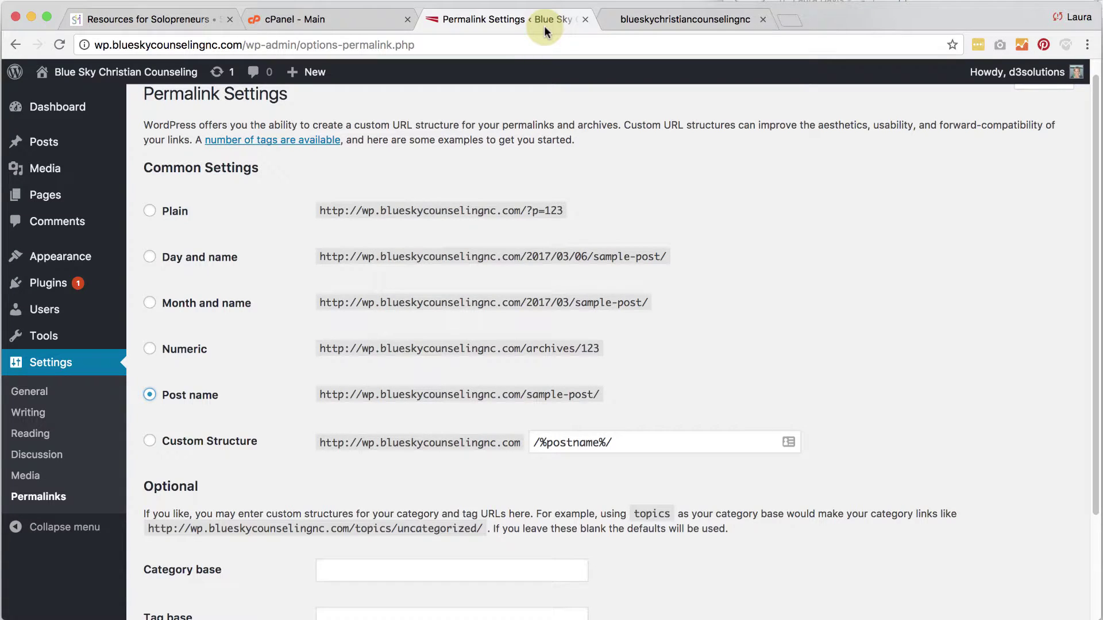
pyautogui.click(669, 21)
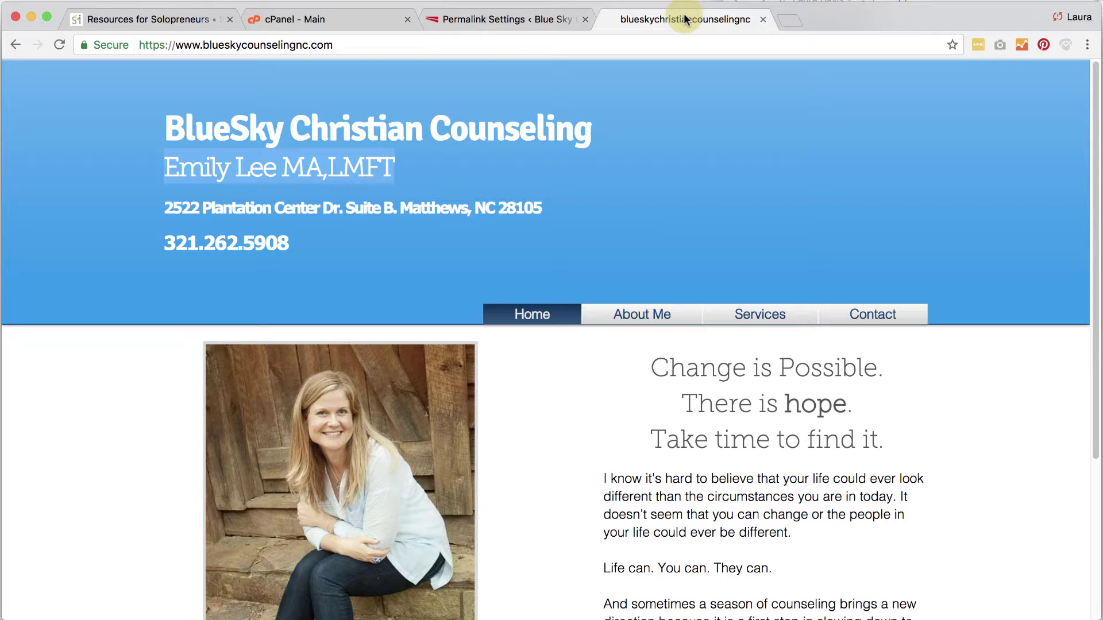
pyautogui.click(632, 319)
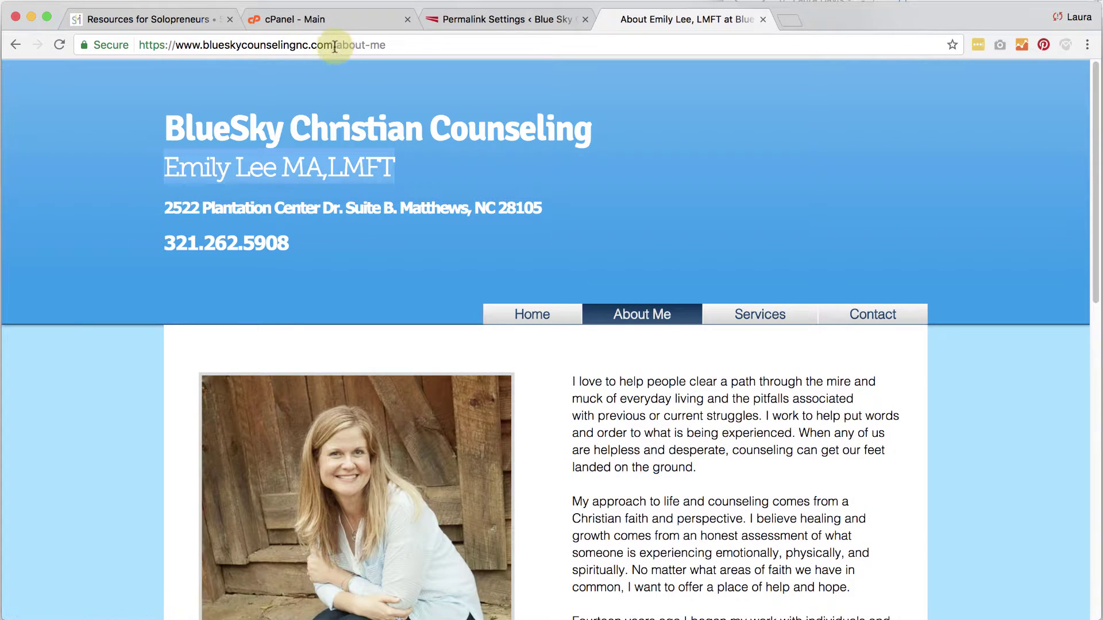
pyautogui.moveTo(336, 45); pyautogui.dragTo(381, 45)
pyautogui.click(757, 315)
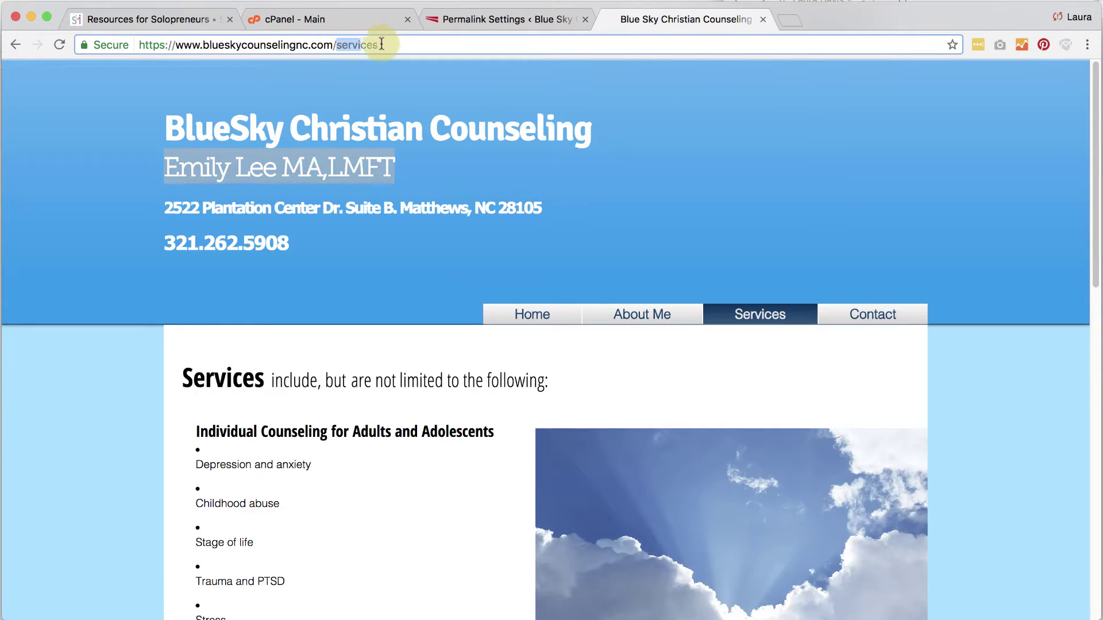
pyautogui.click(887, 320)
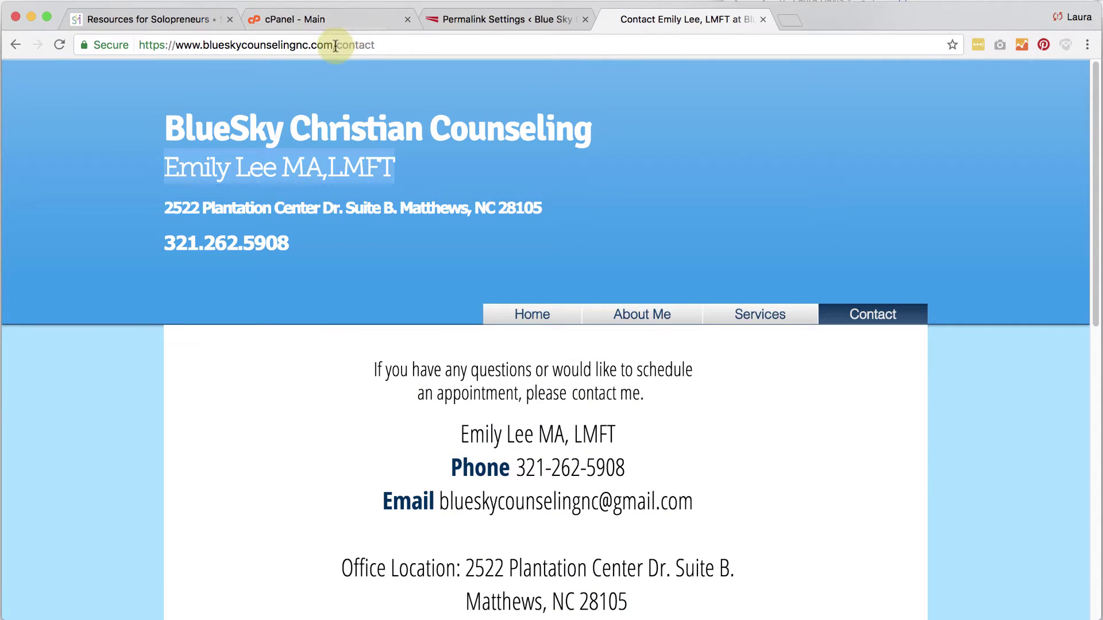
pyautogui.moveTo(336, 44); pyautogui.dragTo(374, 45)
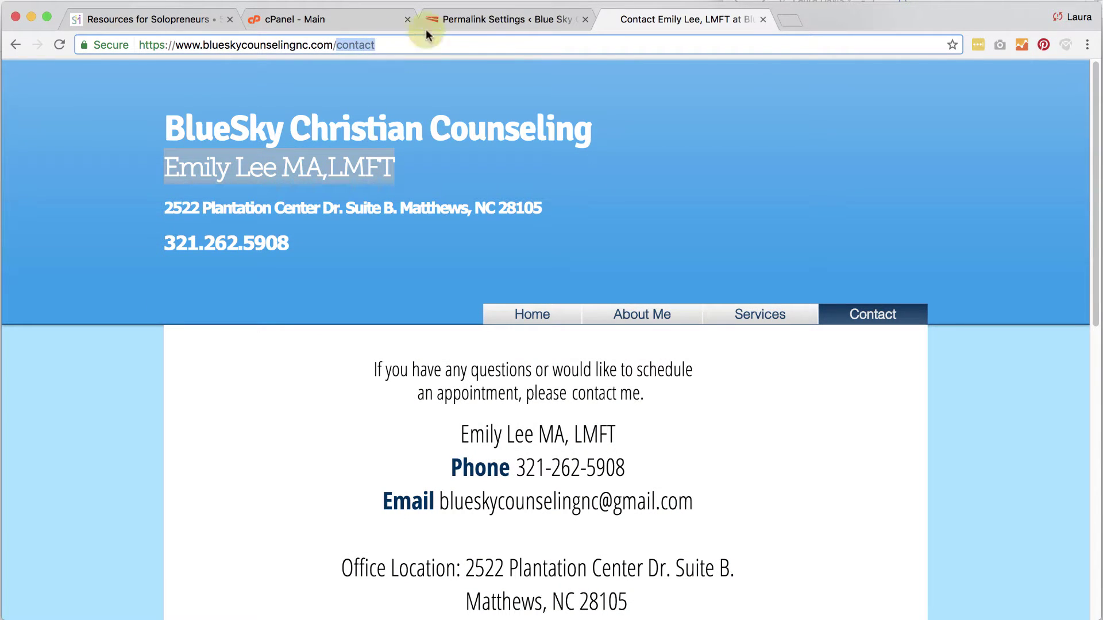
pyautogui.click(499, 19)
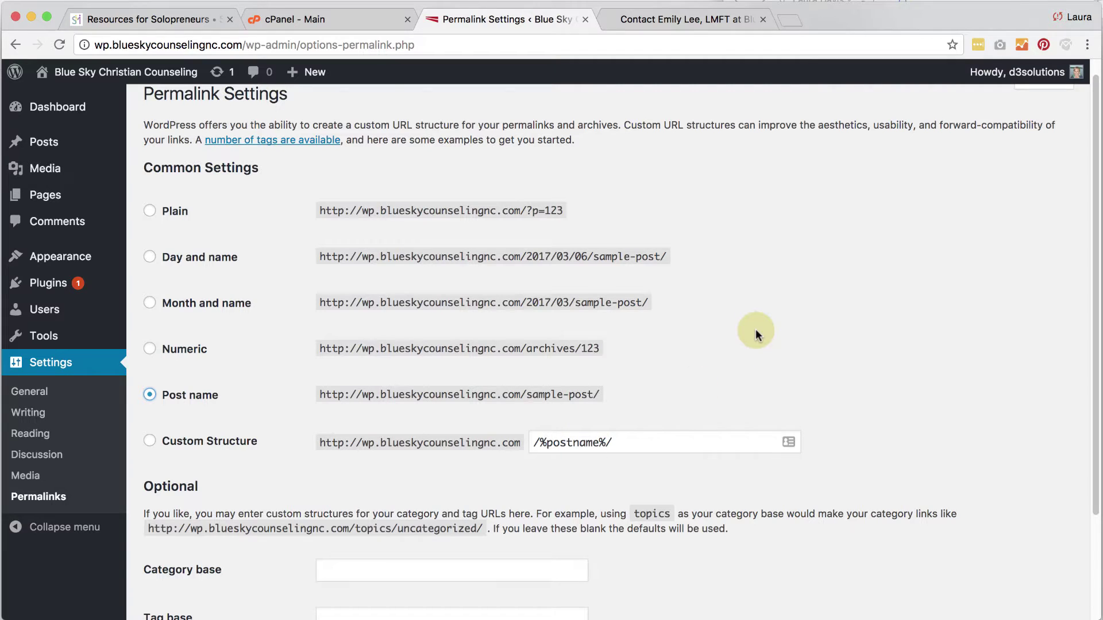
# Step: Save the Post name permalink settings
pyautogui.scroll(-5, 706, 307)
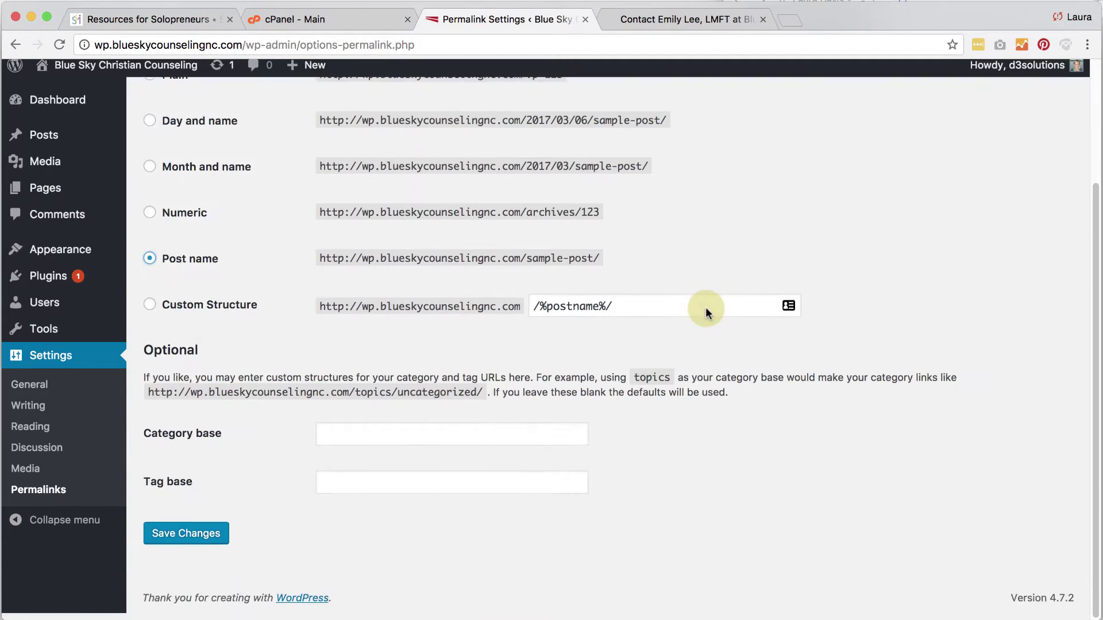
pyautogui.click(204, 541)
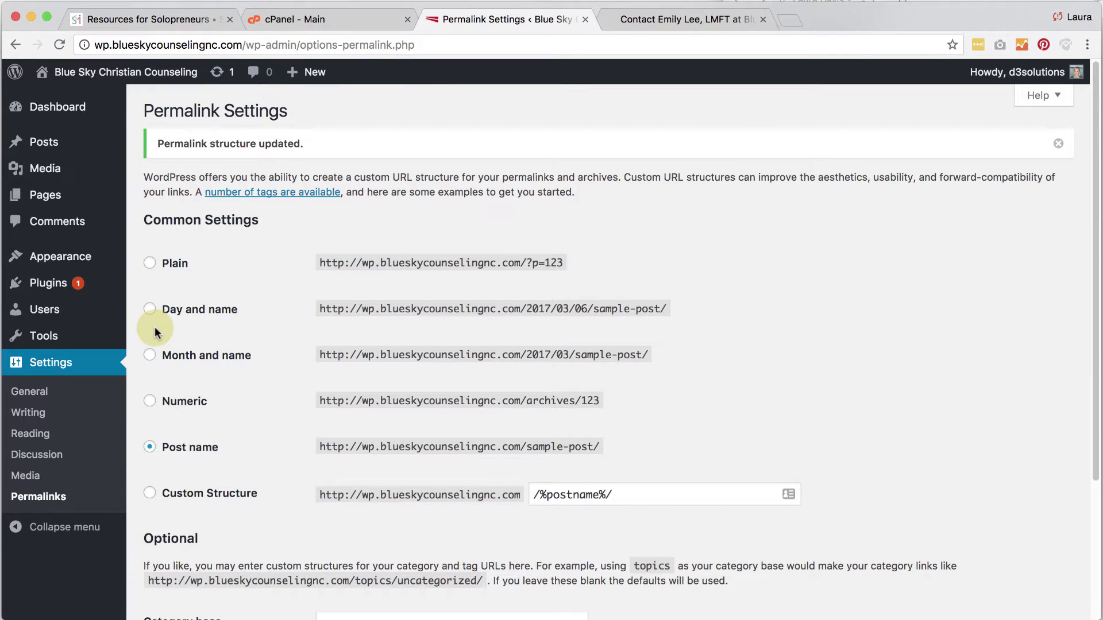
pyautogui.click(54, 150)
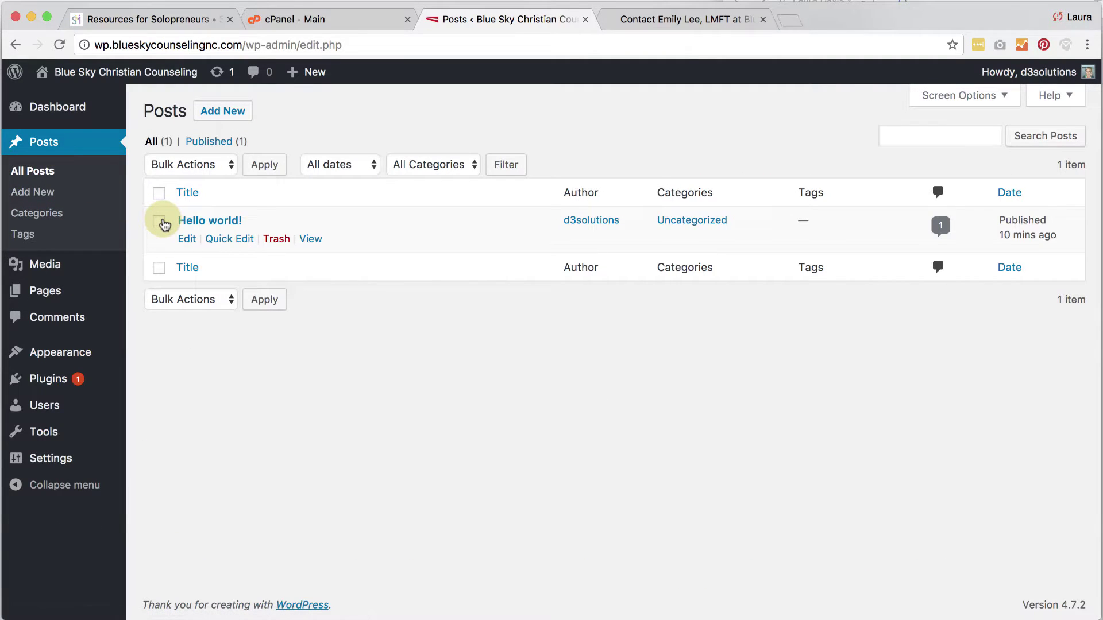
# Step: Trash the Hello world! post, then delete it permanently from the Trash
pyautogui.click(160, 222)
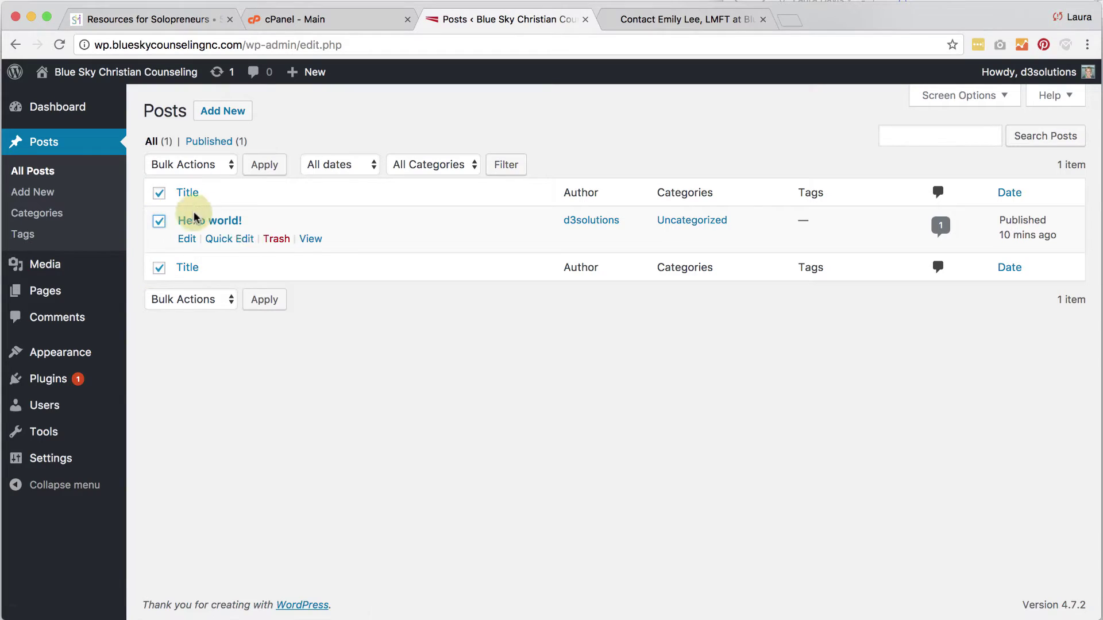
pyautogui.click(205, 166)
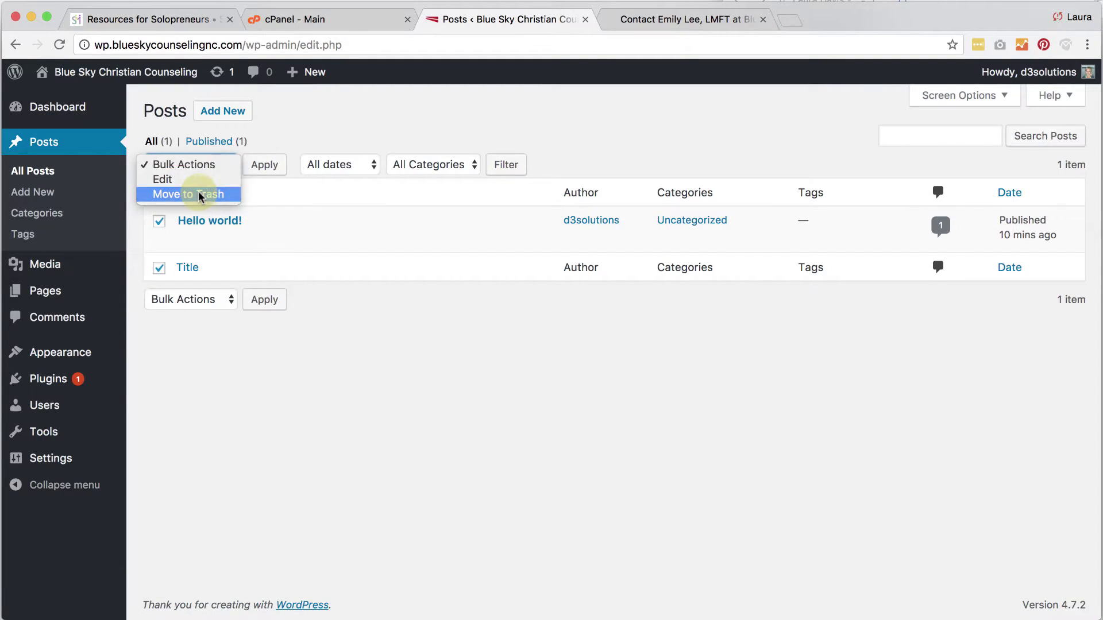
pyautogui.click(201, 191)
pyautogui.click(265, 166)
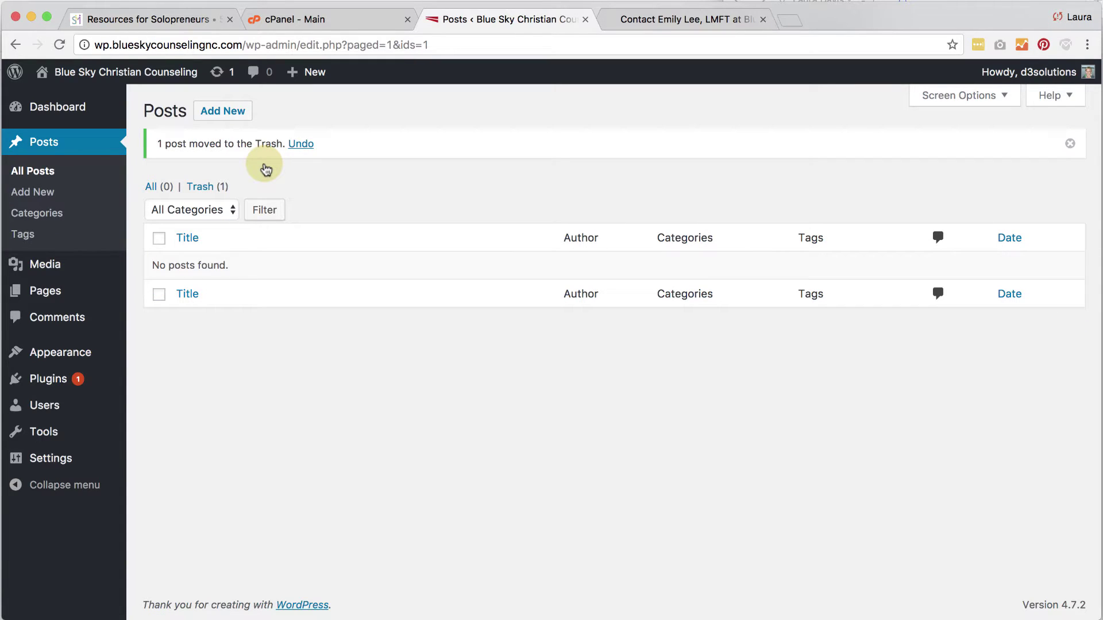
pyautogui.click(201, 187)
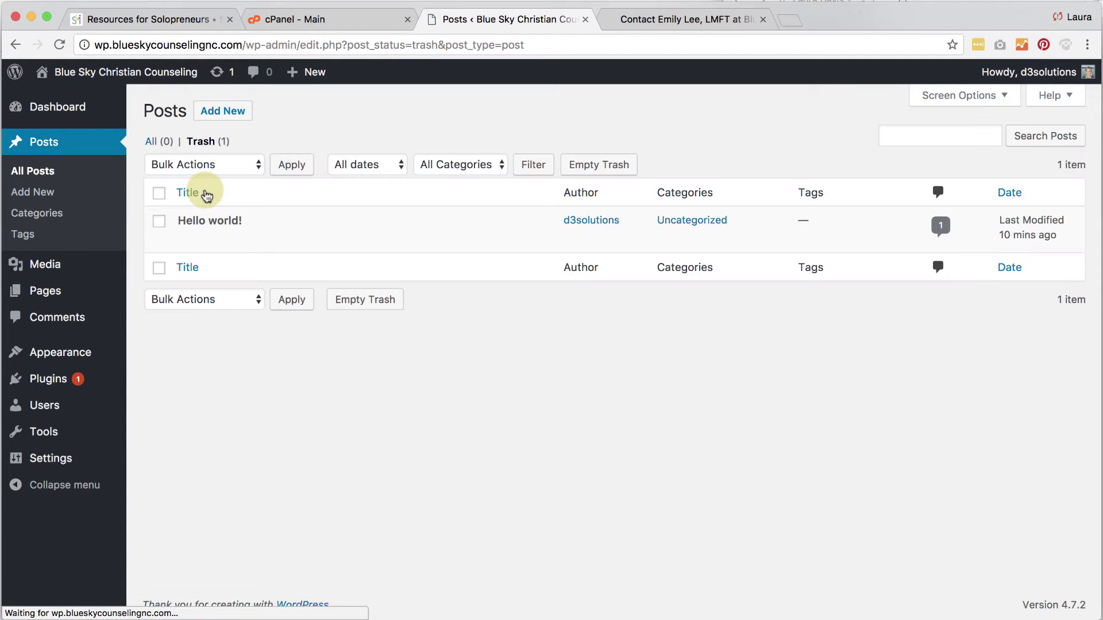
pyautogui.moveTo(201, 239)
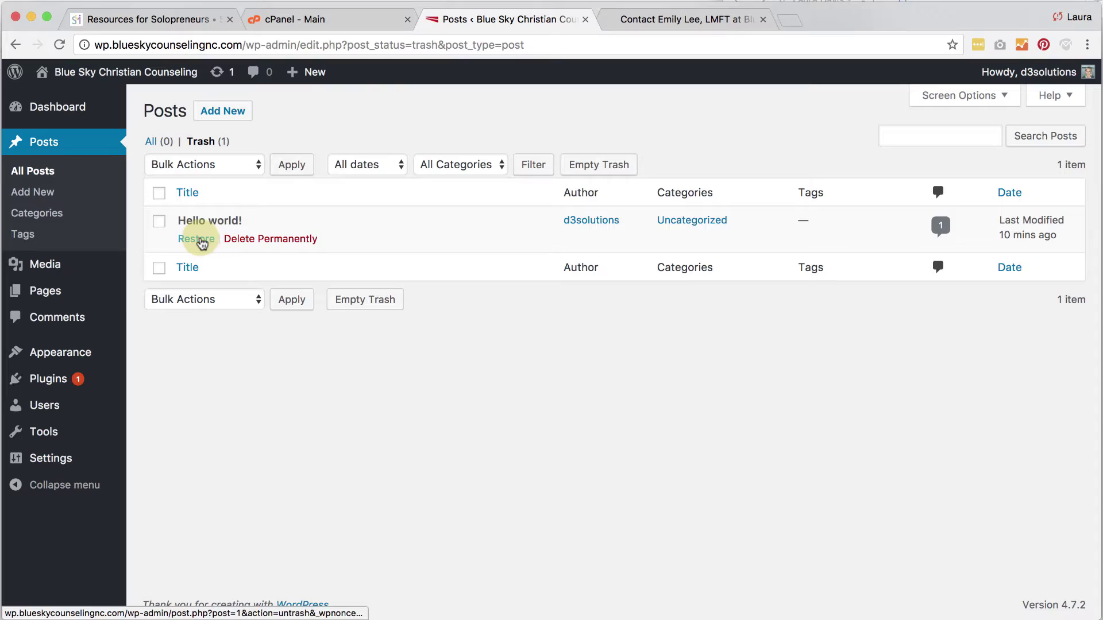
pyautogui.click(257, 240)
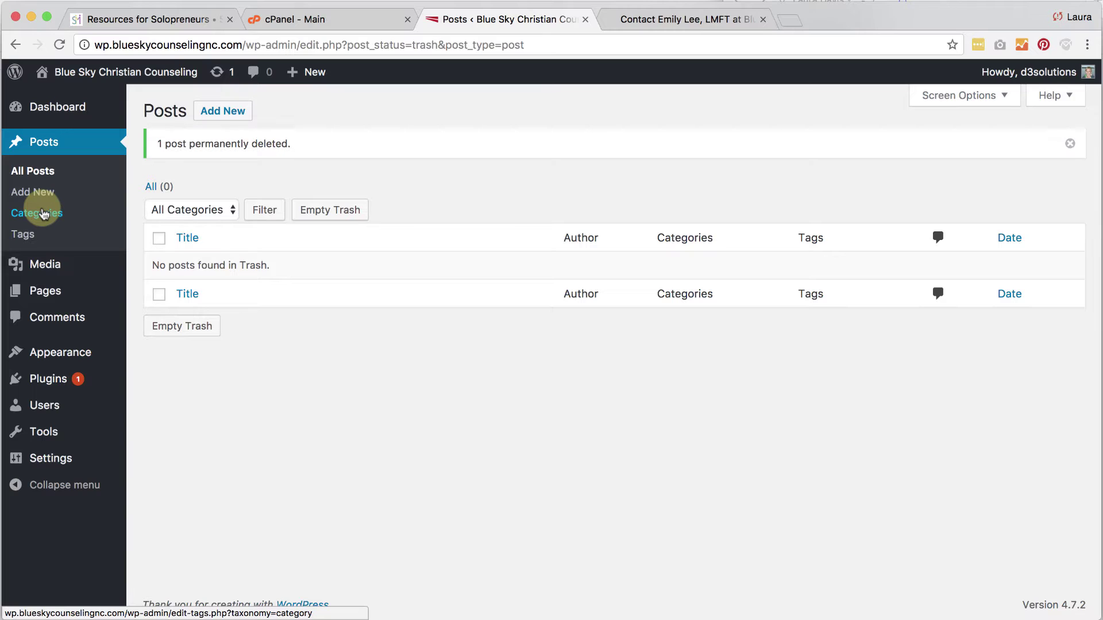
# Step: Trash the Sample Page and confirm the Comments list is empty
pyautogui.click(45, 290)
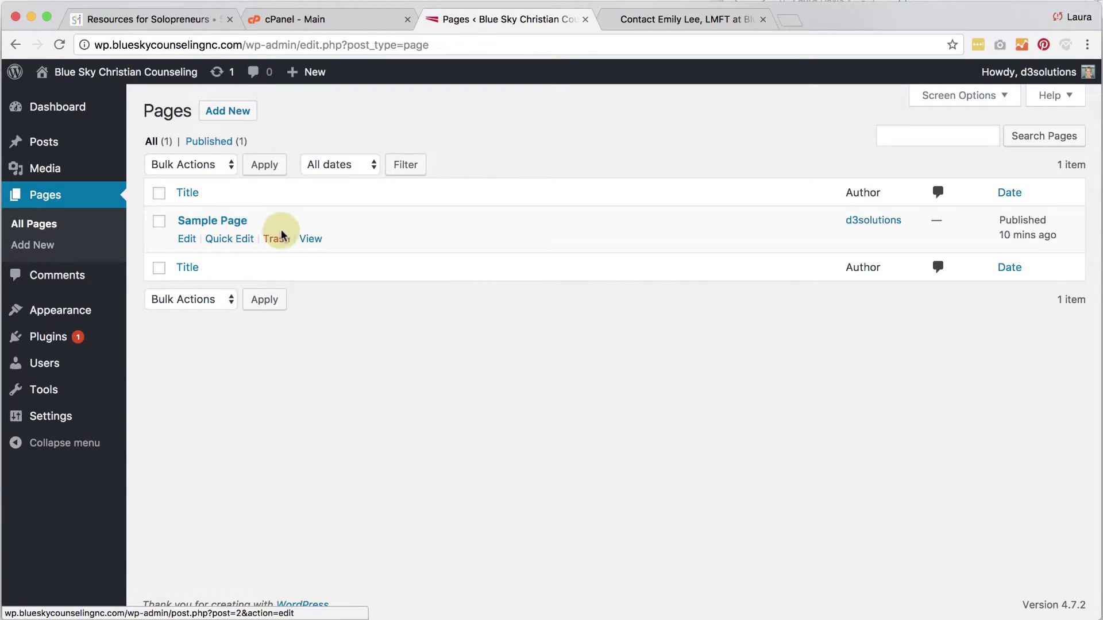
pyautogui.click(282, 239)
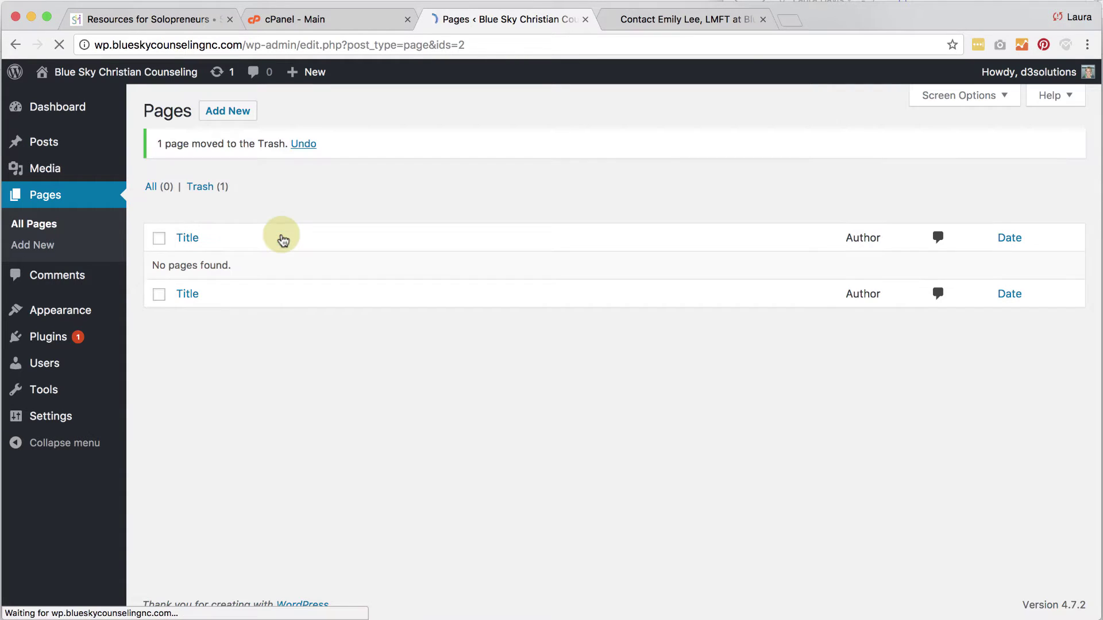
pyautogui.click(67, 275)
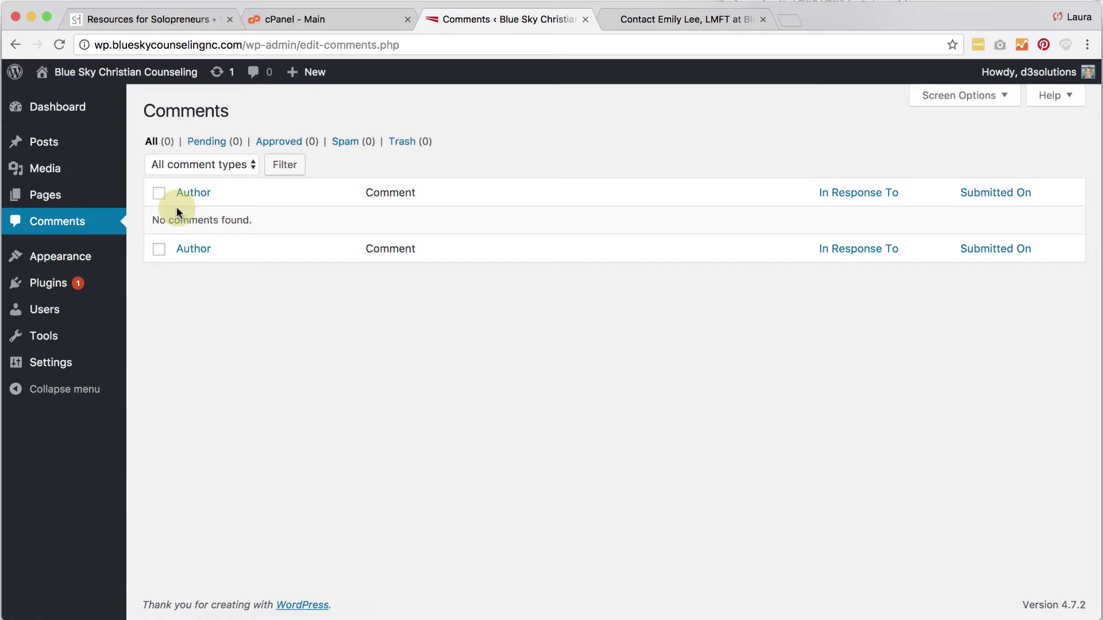
pyautogui.moveTo(56, 139)
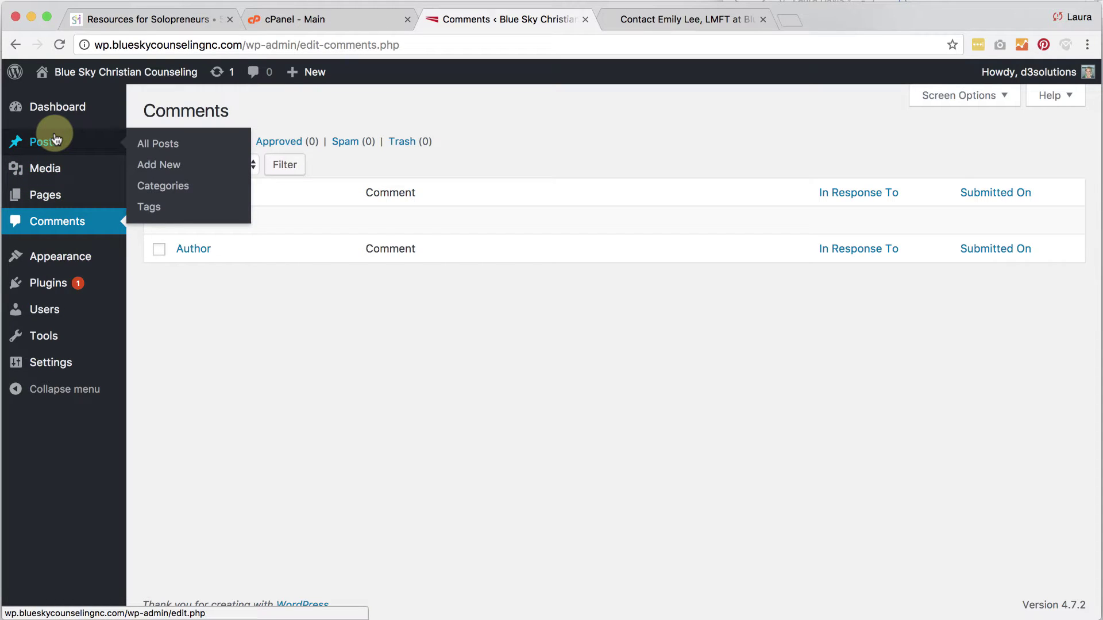
# Step: Delete Hello Dolly from Installed Plugins and confirm removing it and its data
pyautogui.moveTo(54, 296)
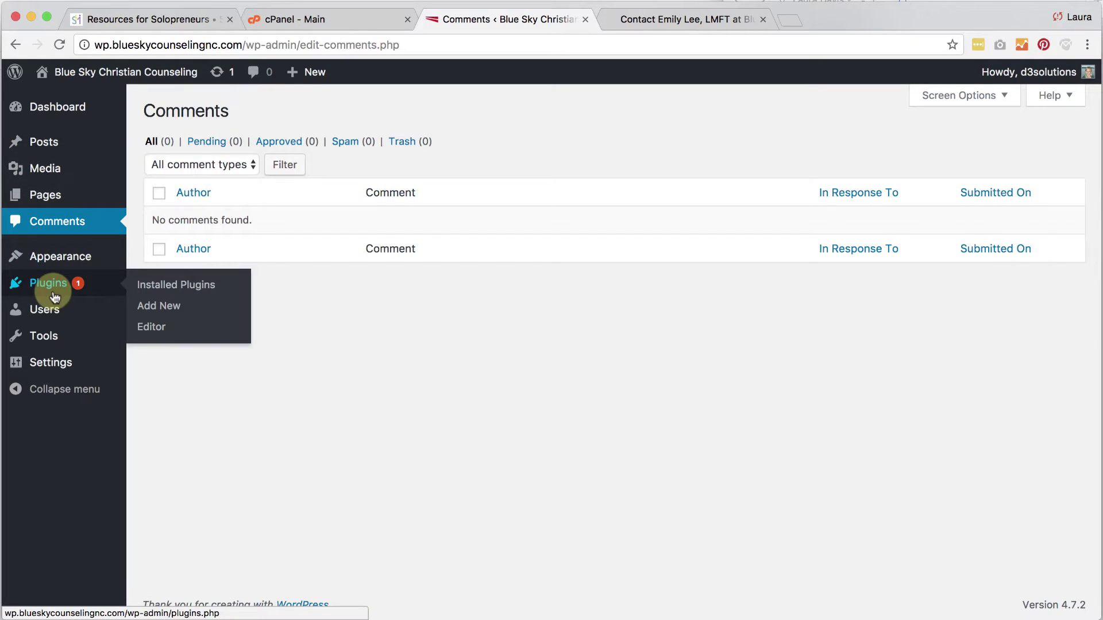
pyautogui.click(165, 287)
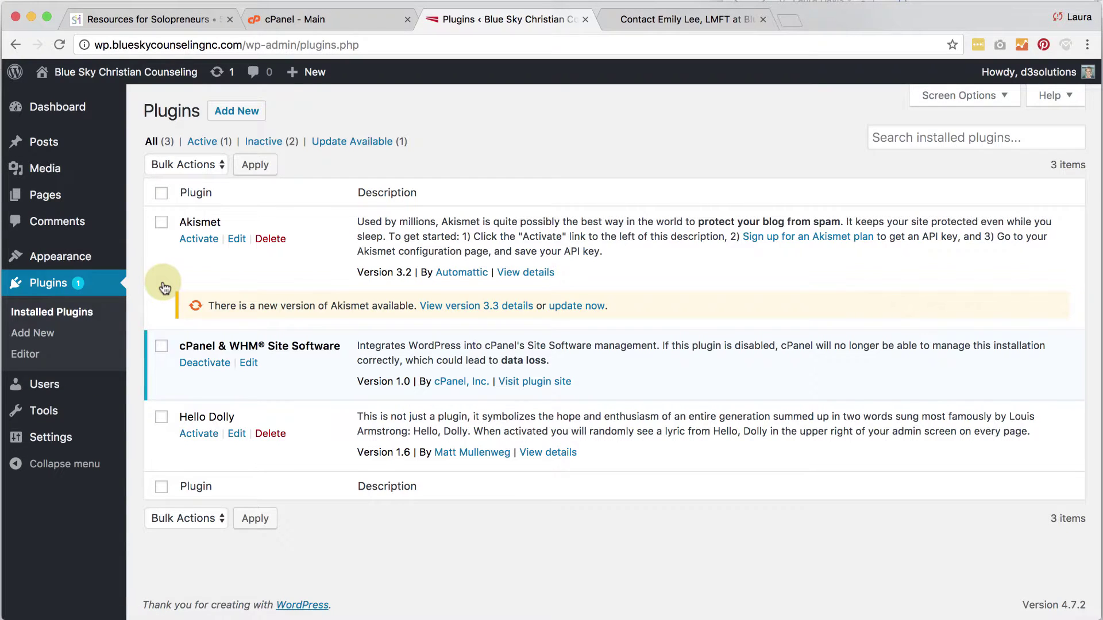
pyautogui.click(268, 434)
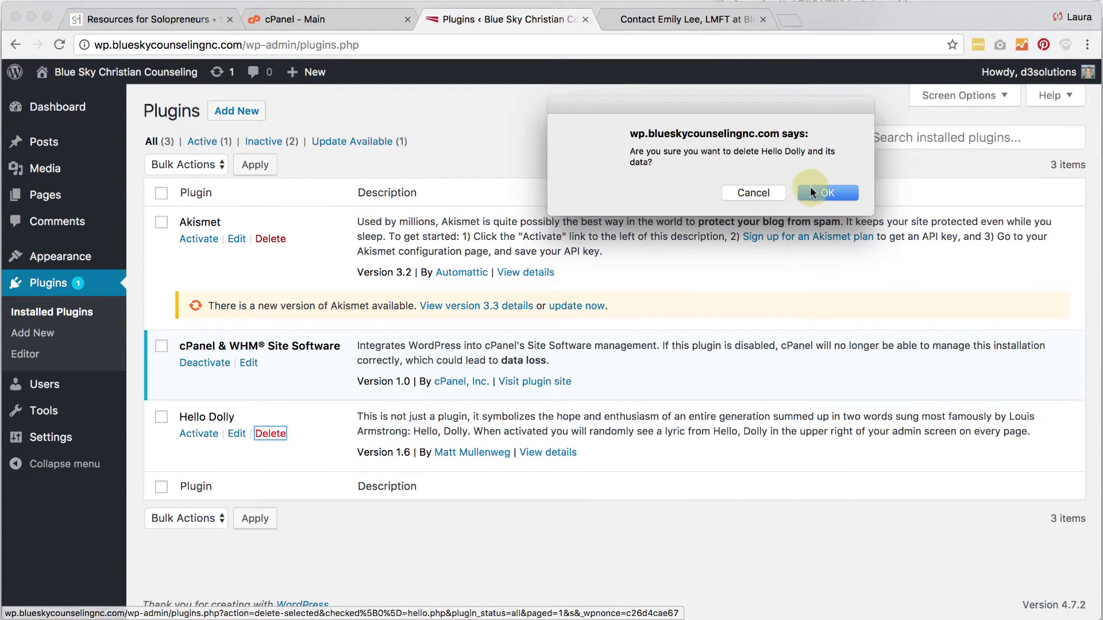
pyautogui.click(812, 191)
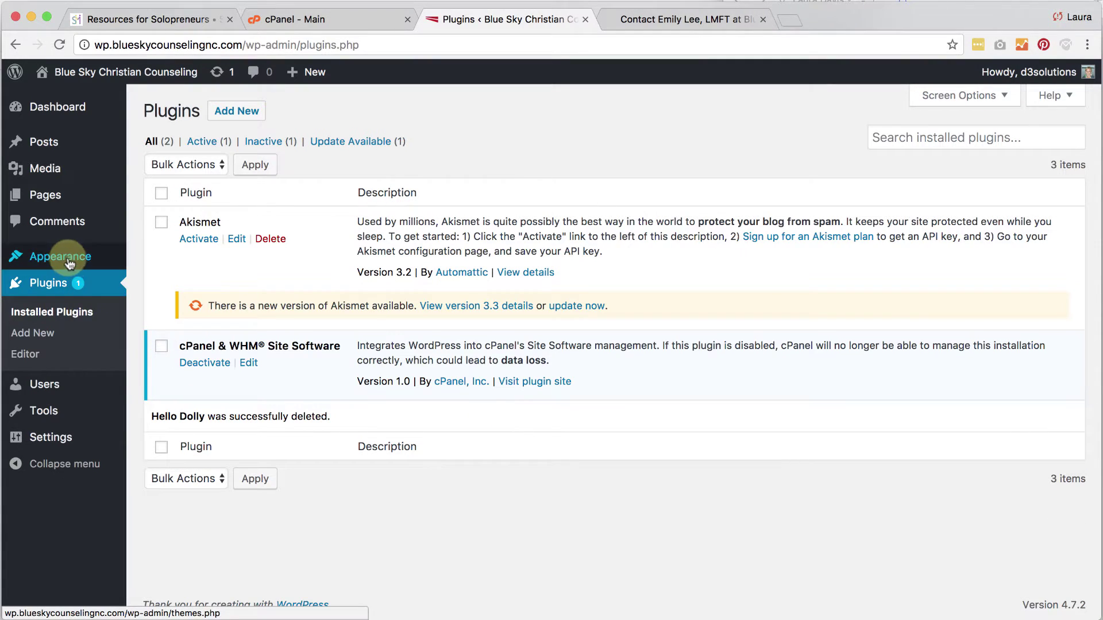
# Step: Delete the Twenty Sixteen and Twenty Fifteen themes from their Theme Details panels
pyautogui.moveTo(70, 264)
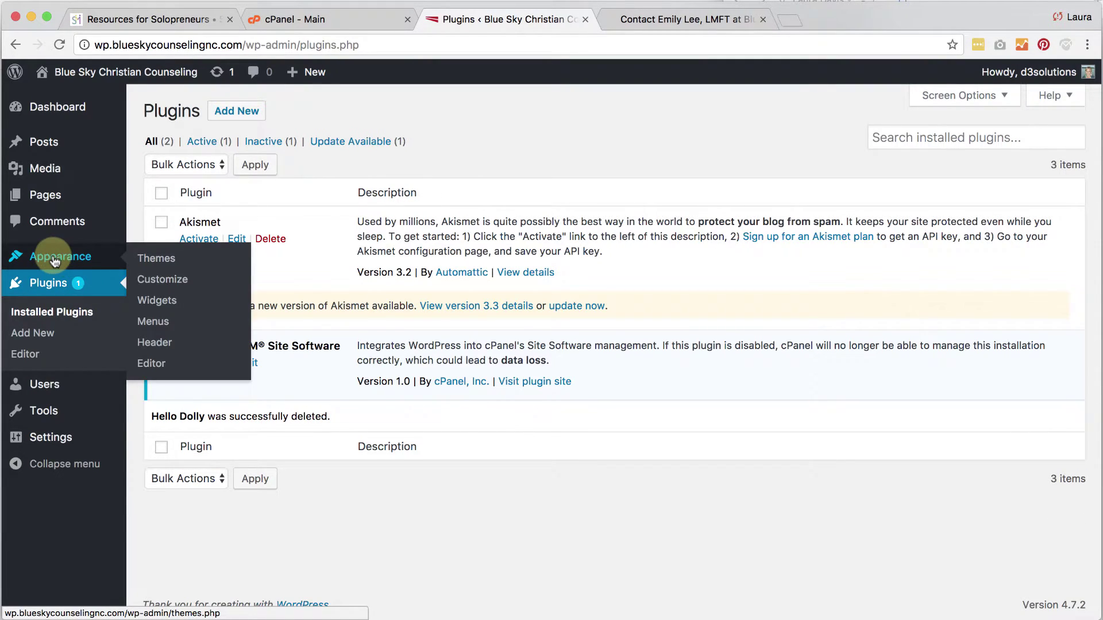
pyautogui.click(146, 261)
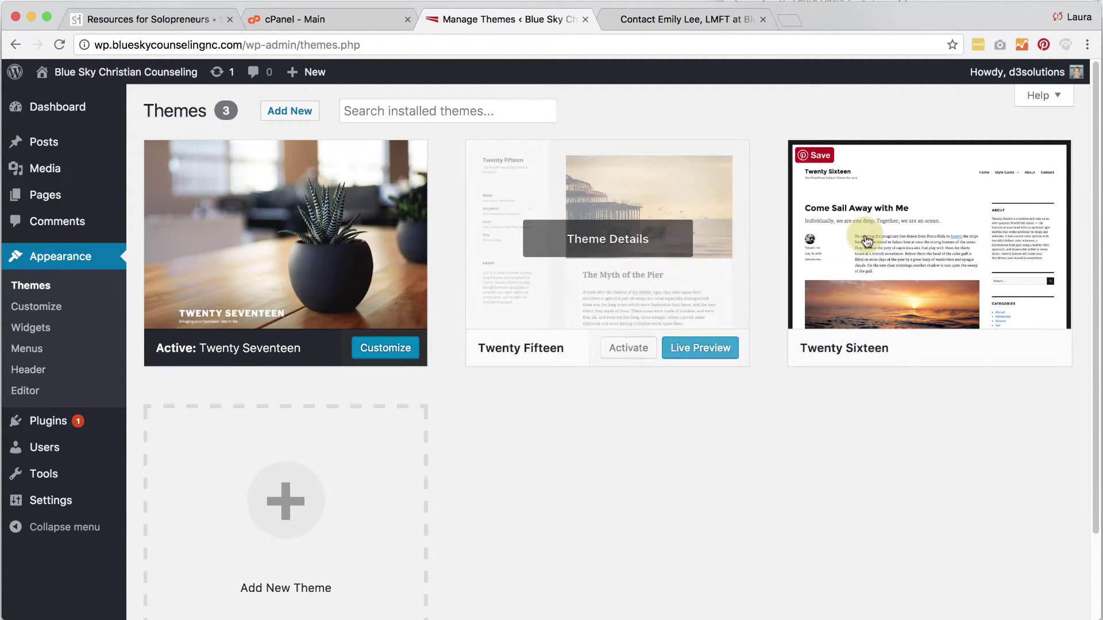
pyautogui.moveTo(860, 236)
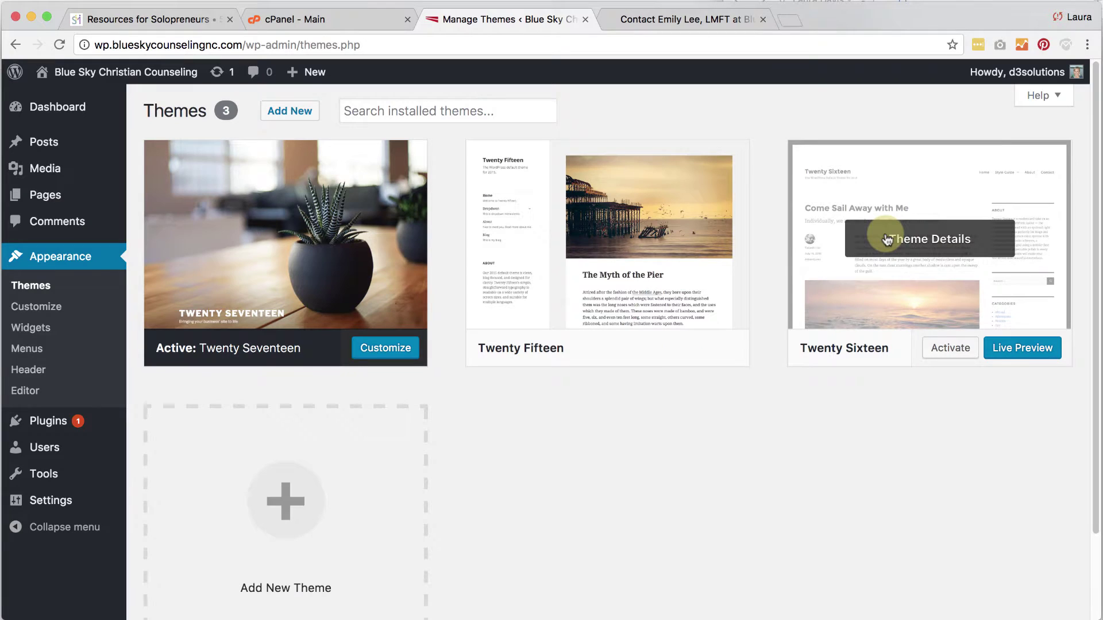
pyautogui.click(946, 243)
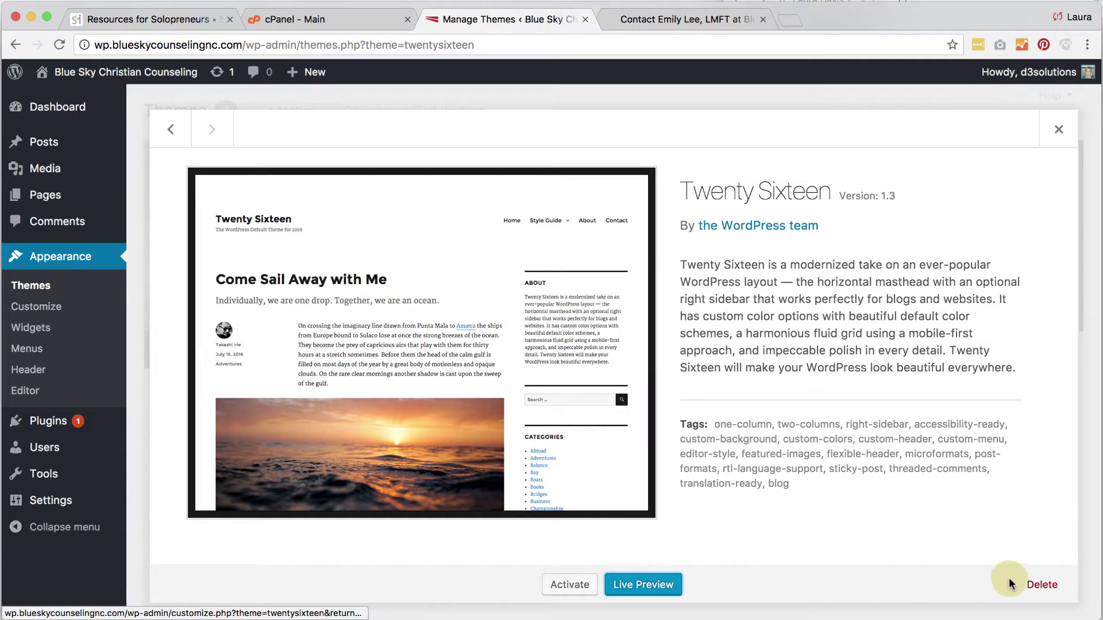
pyautogui.click(1042, 584)
pyautogui.click(836, 194)
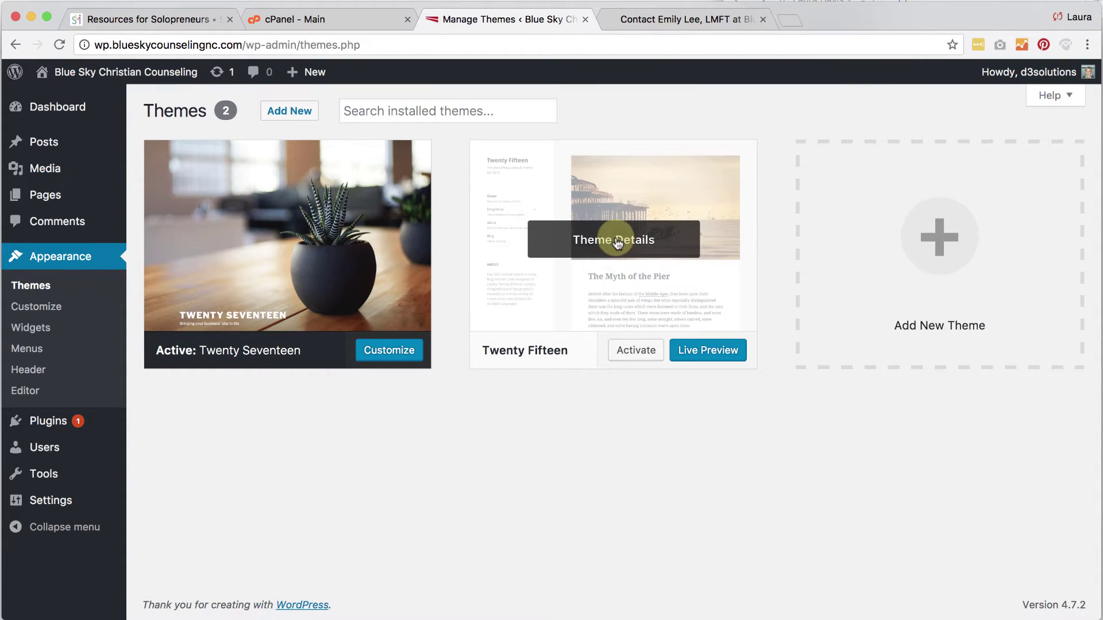
pyautogui.click(632, 239)
pyautogui.click(1042, 585)
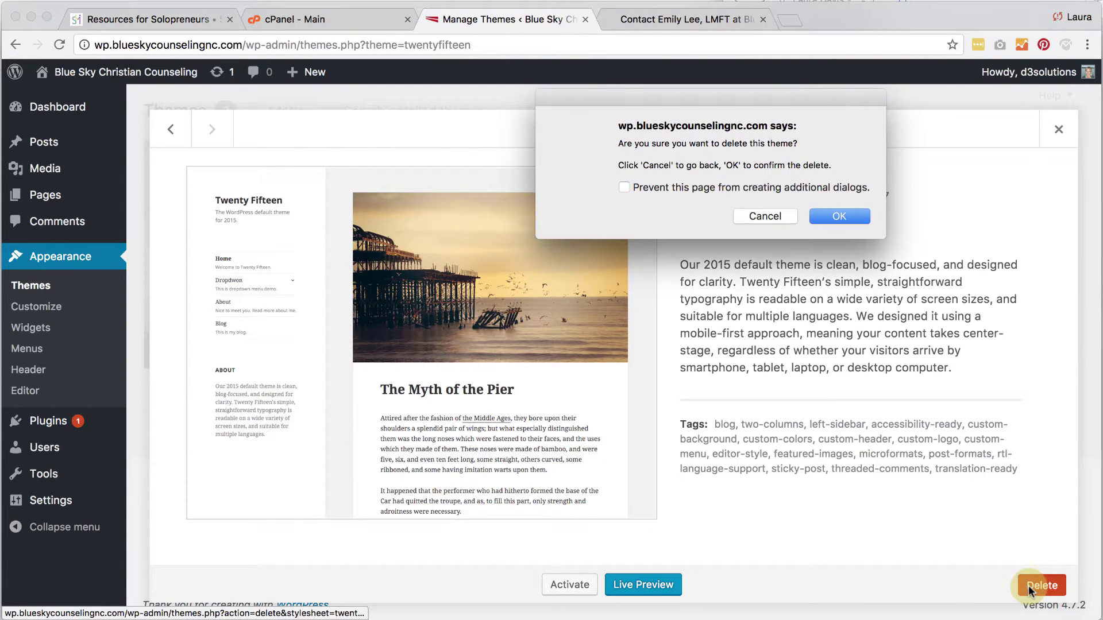
pyautogui.click(841, 216)
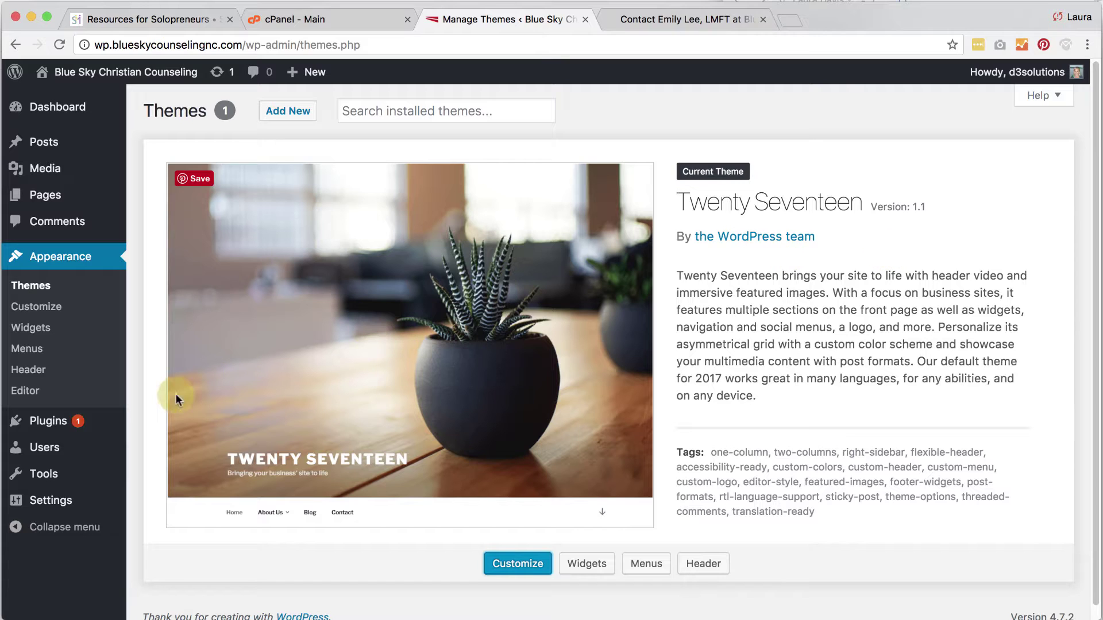
# Step: Upload baseline-packs-siteorigin-com.zip as a new plugin, install it and activate it
pyautogui.moveTo(56, 423)
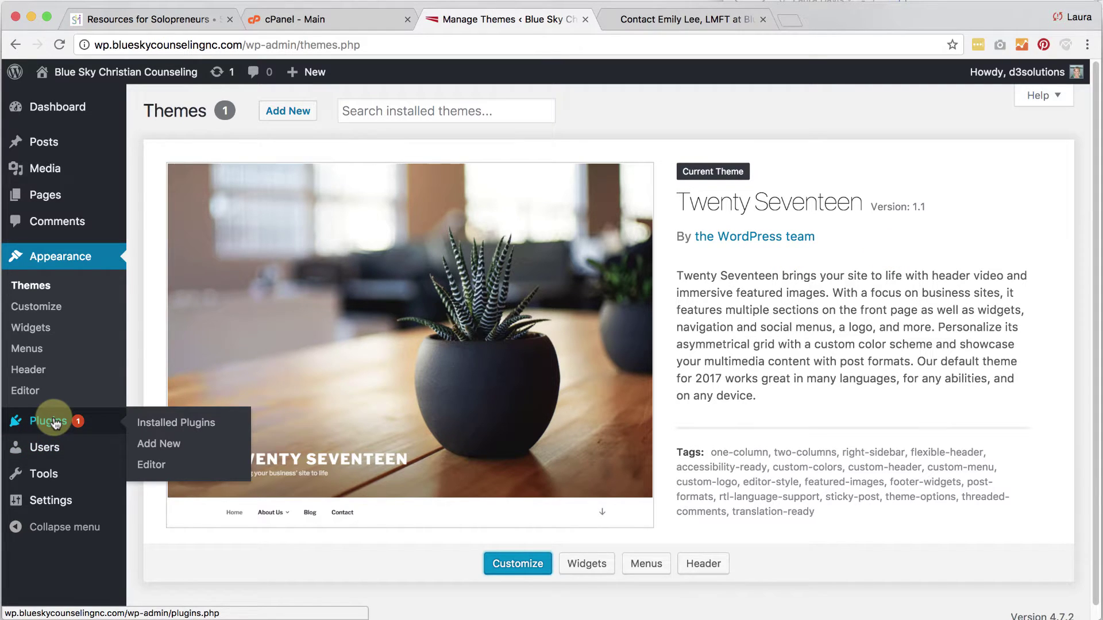
pyautogui.click(160, 445)
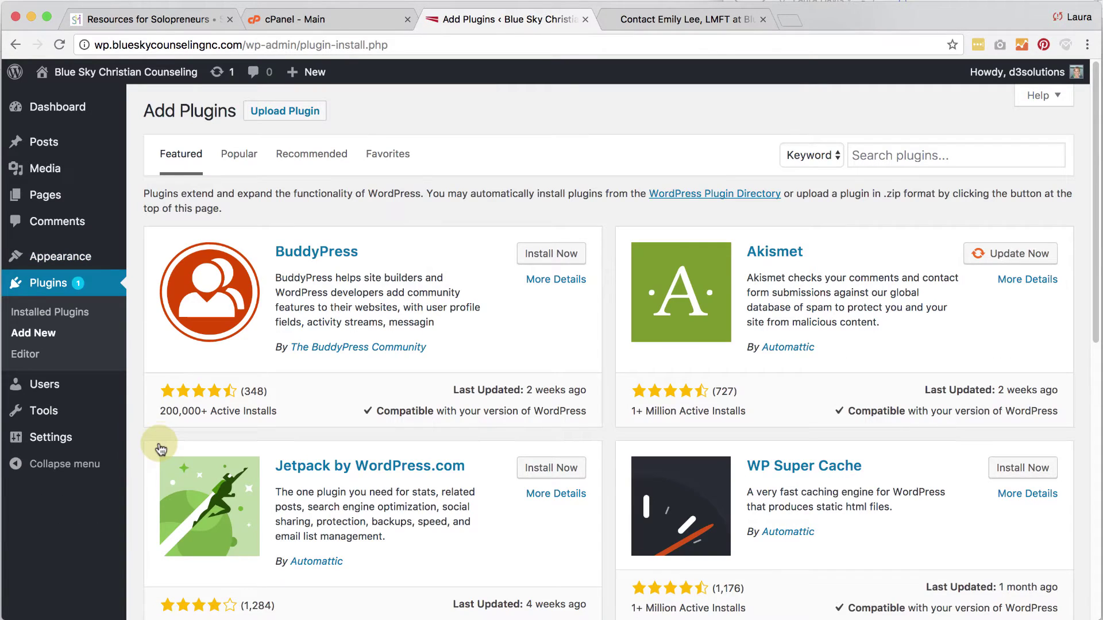
pyautogui.click(299, 115)
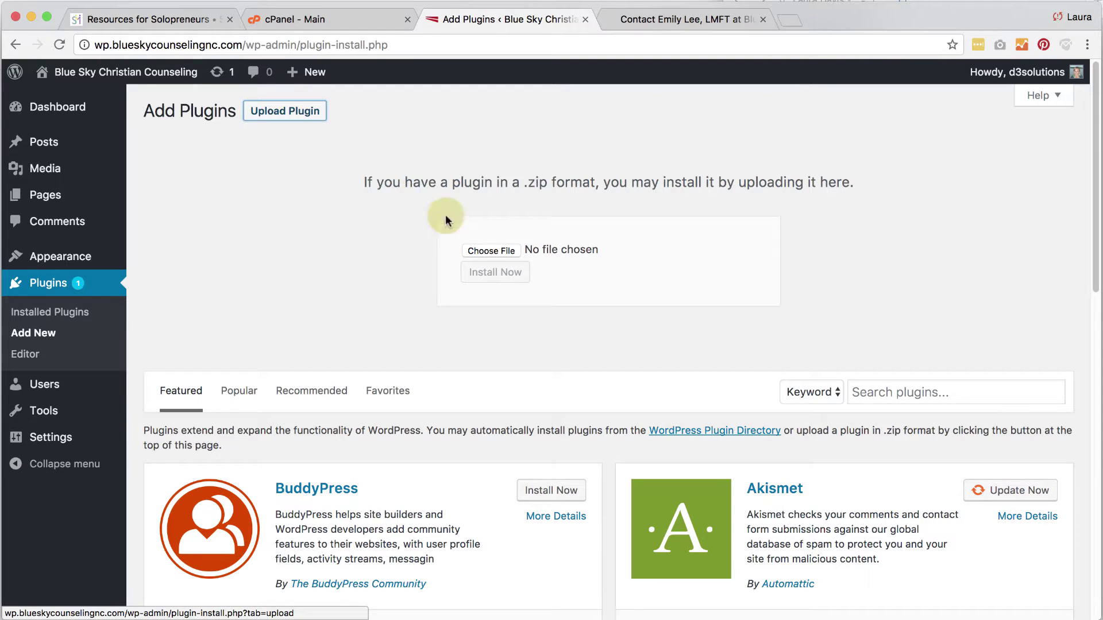
pyautogui.click(487, 251)
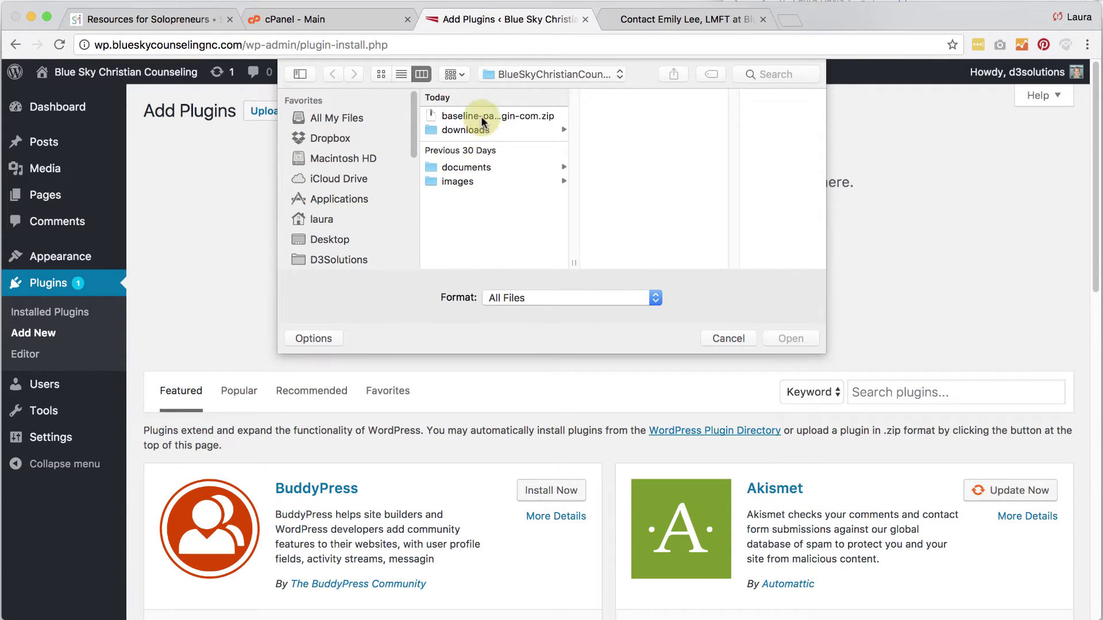
pyautogui.click(481, 116)
pyautogui.click(790, 338)
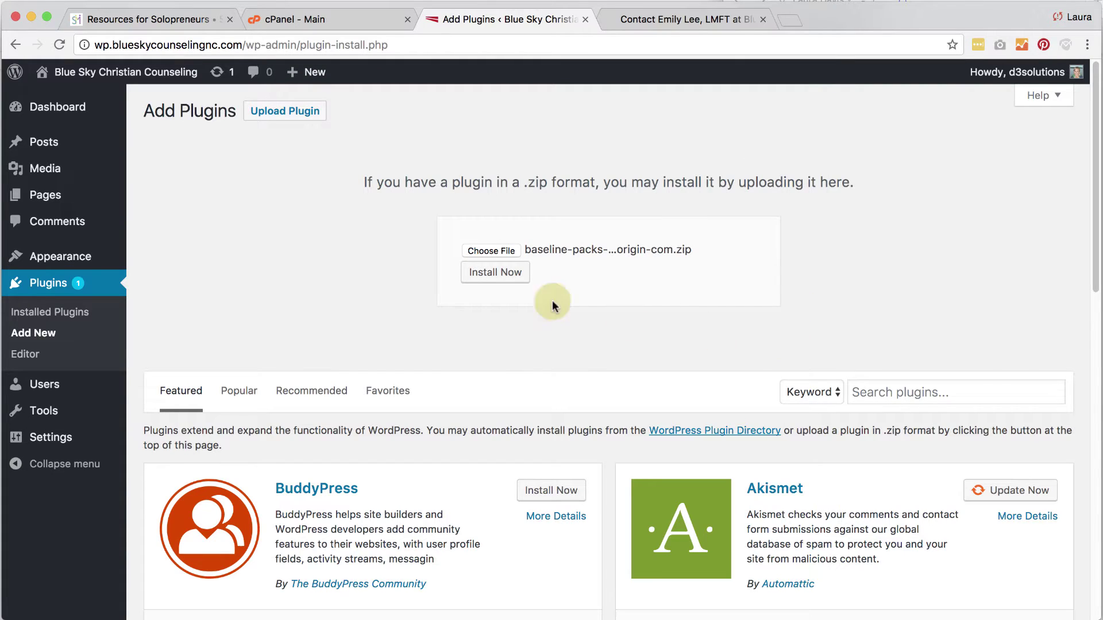
pyautogui.click(493, 273)
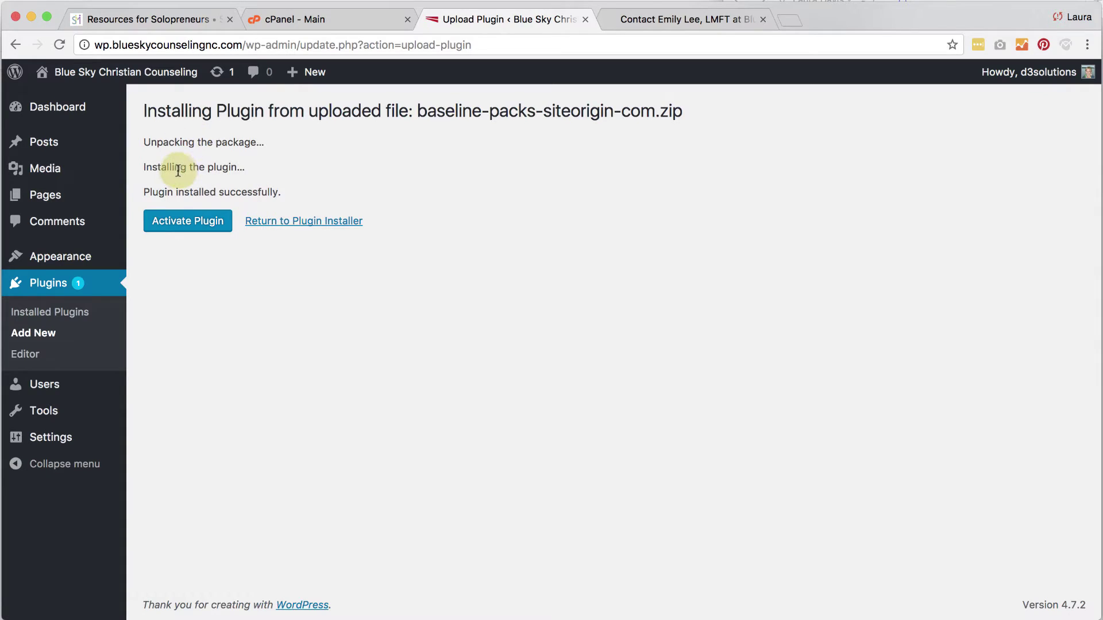
pyautogui.click(182, 226)
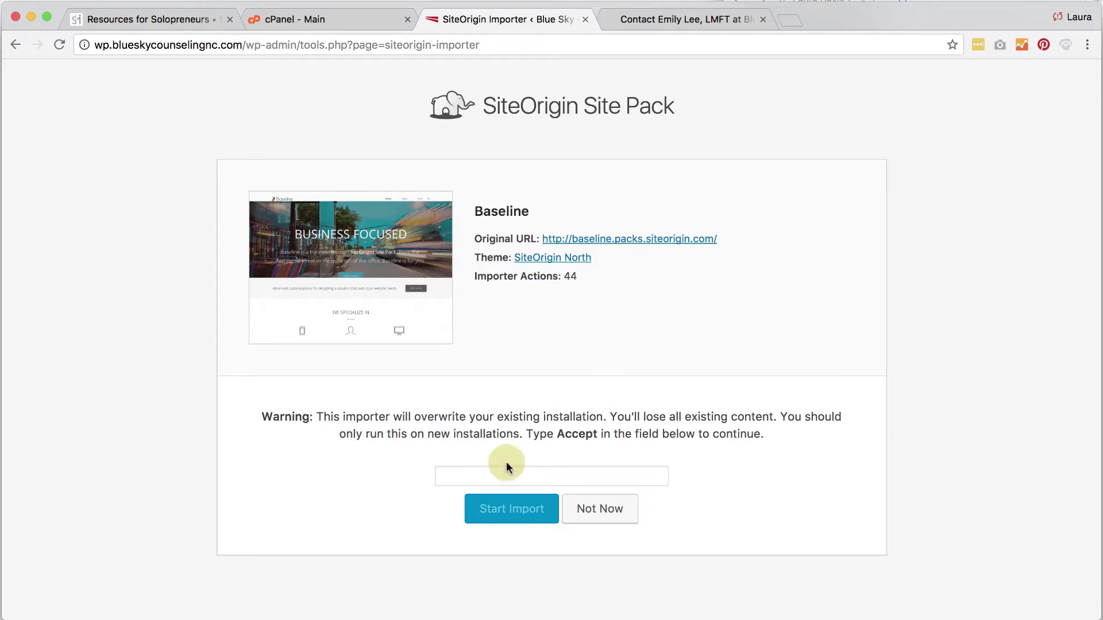
# Step: Enter 'Accept' and start the Baseline import, agreeing to delete existing content
pyautogui.click(550, 478)
pyautogui.write('Accept')
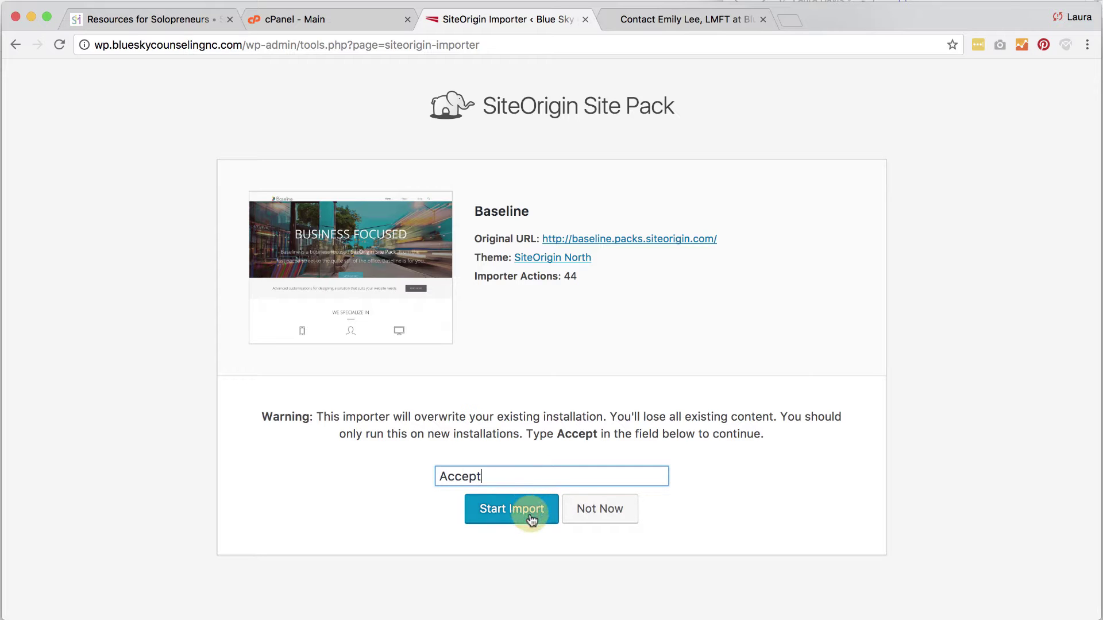
pyautogui.click(531, 519)
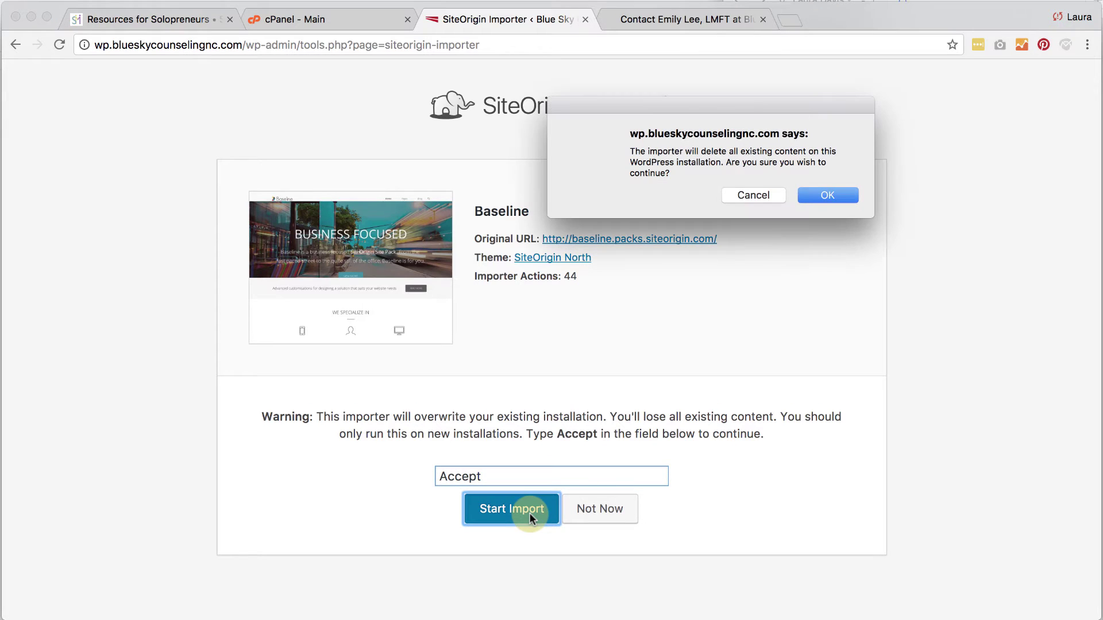
pyautogui.click(828, 196)
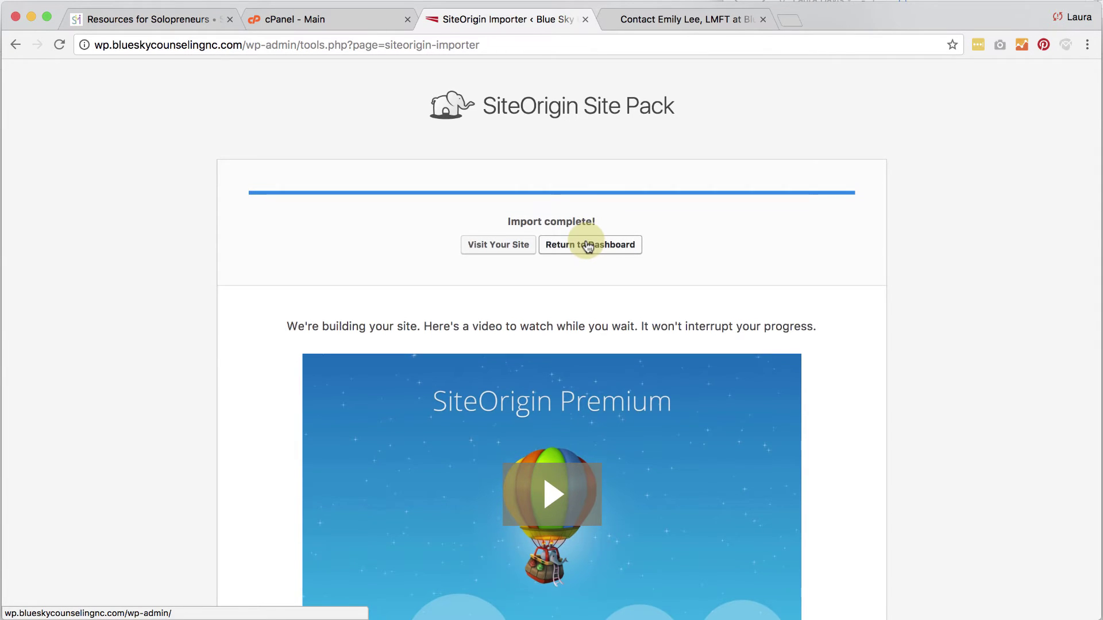
# Step: Return to the dashboard, deactivate SiteOrigin Importer [Baseline] from its notice, and review the plugins
pyautogui.click(579, 248)
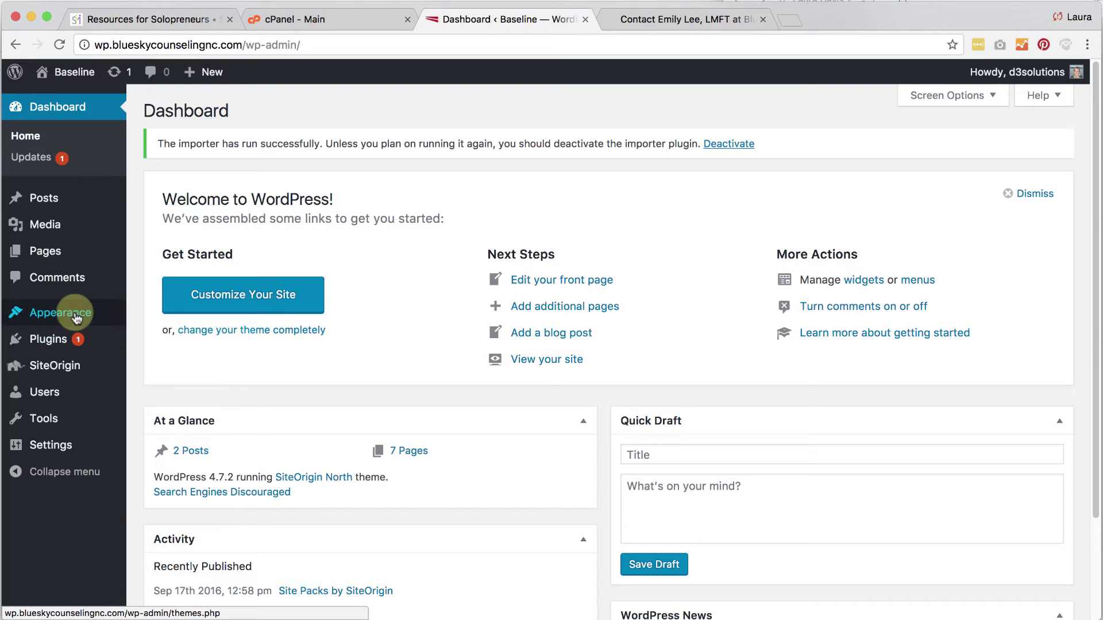
pyautogui.moveTo(75, 312)
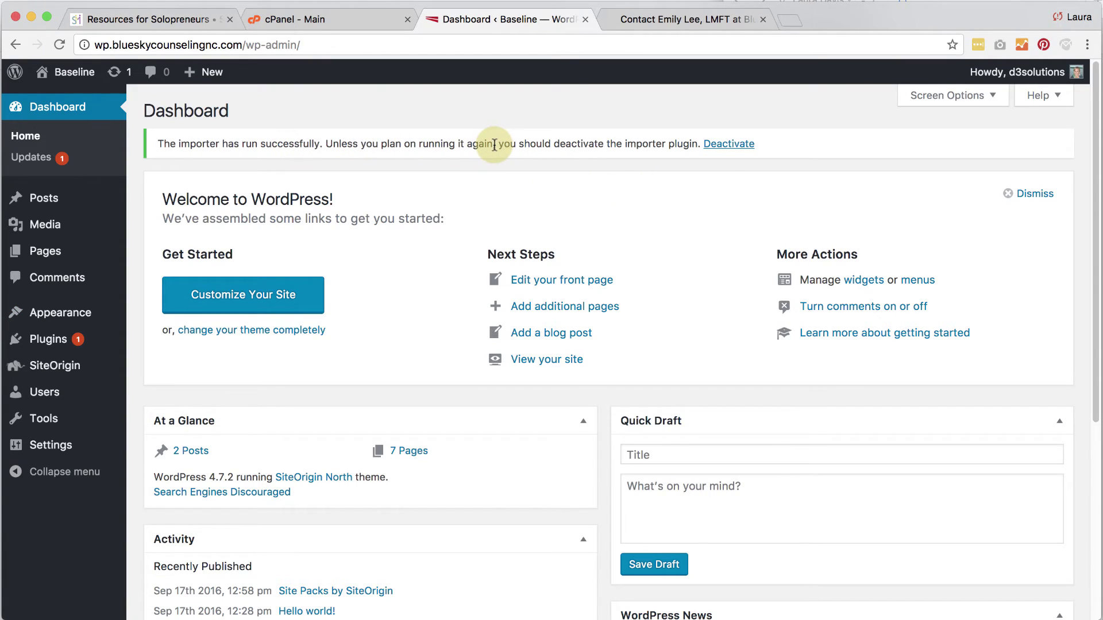
pyautogui.click(738, 148)
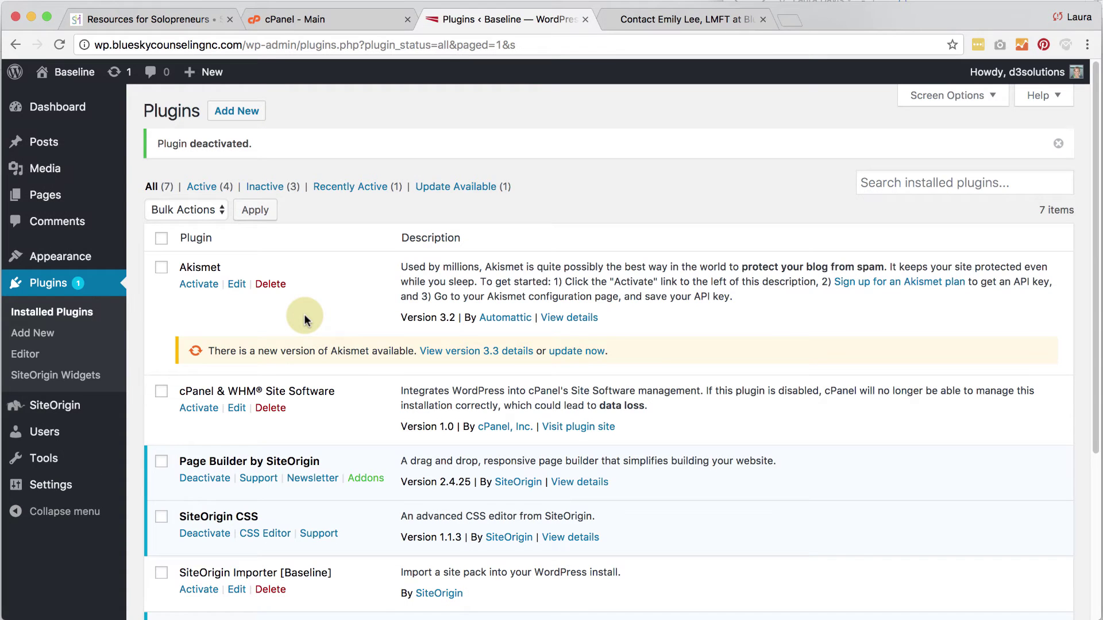
pyautogui.scroll(-5, 304, 316)
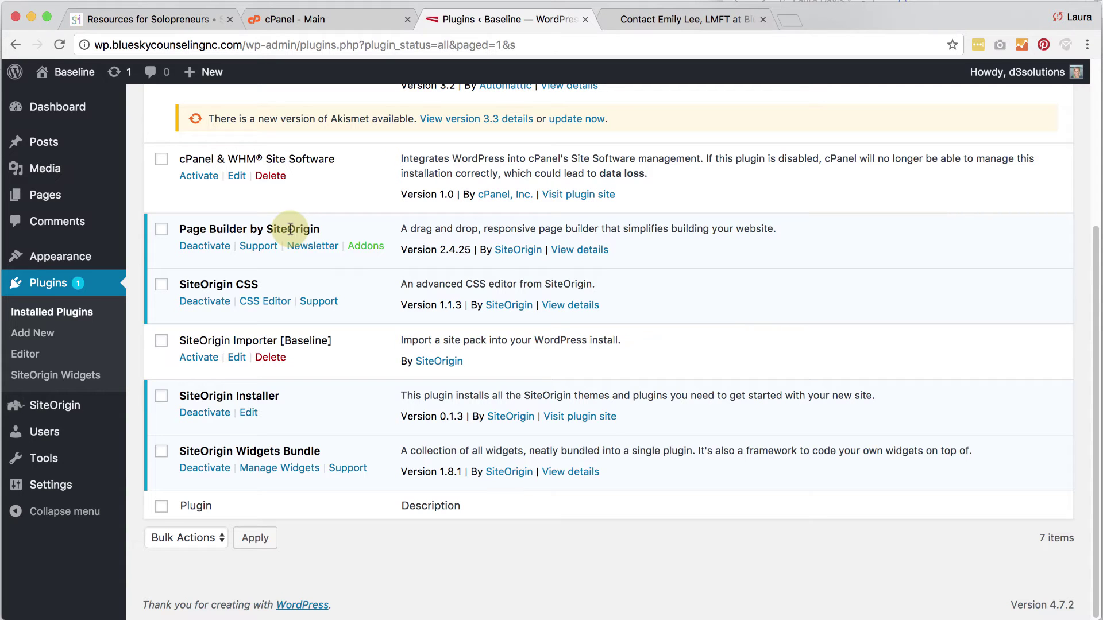
pyautogui.scroll(5, 290, 229)
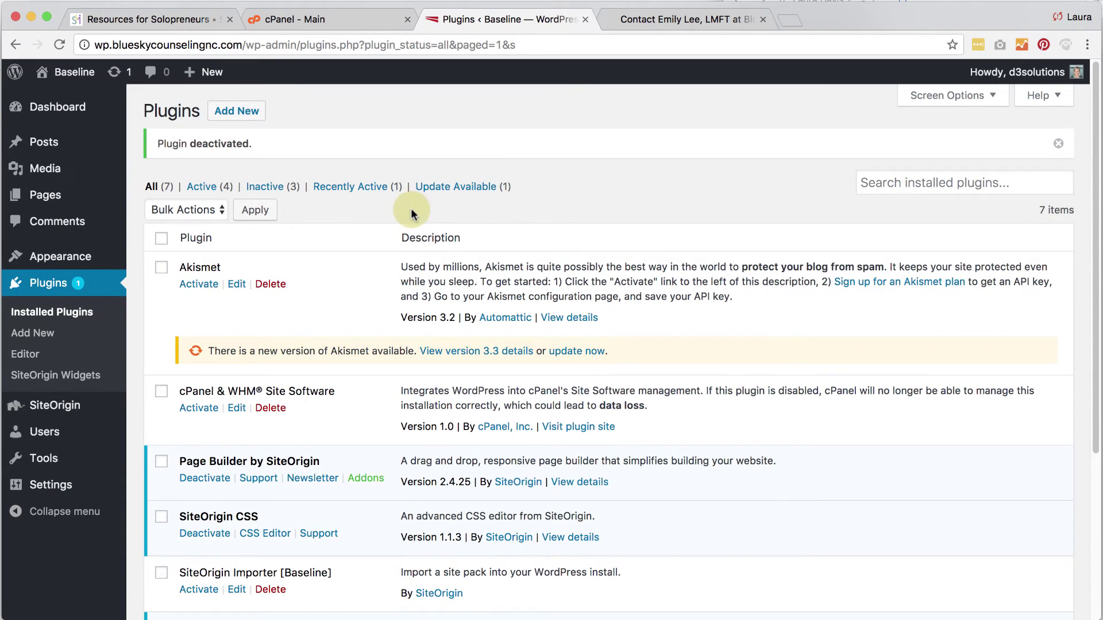
pyautogui.click(55, 334)
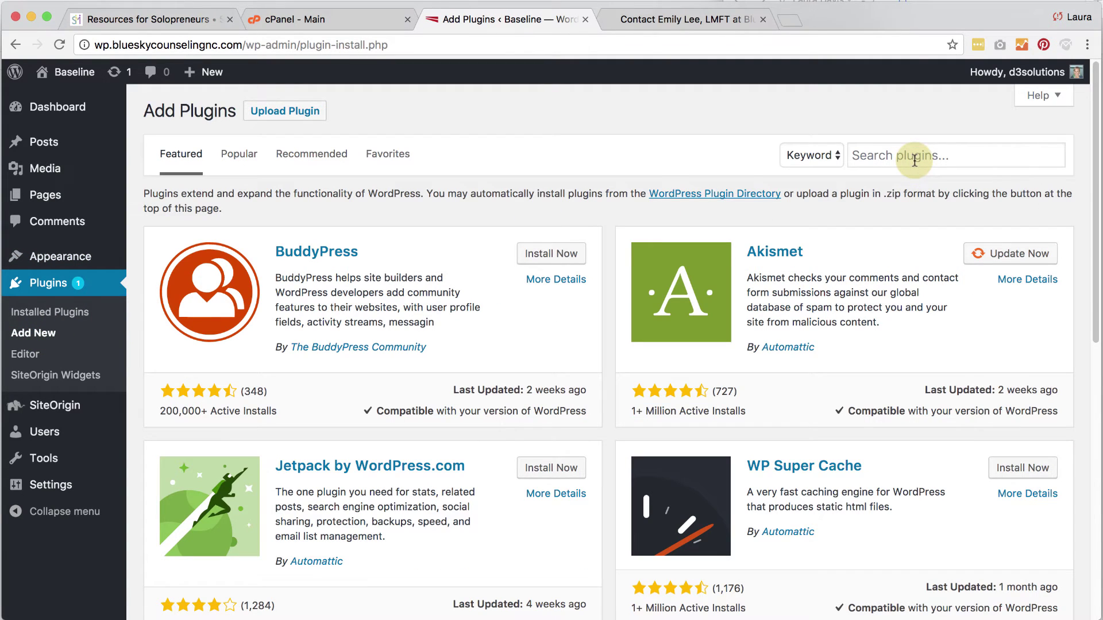
pyautogui.click(915, 161)
pyautogui.write('page builde')
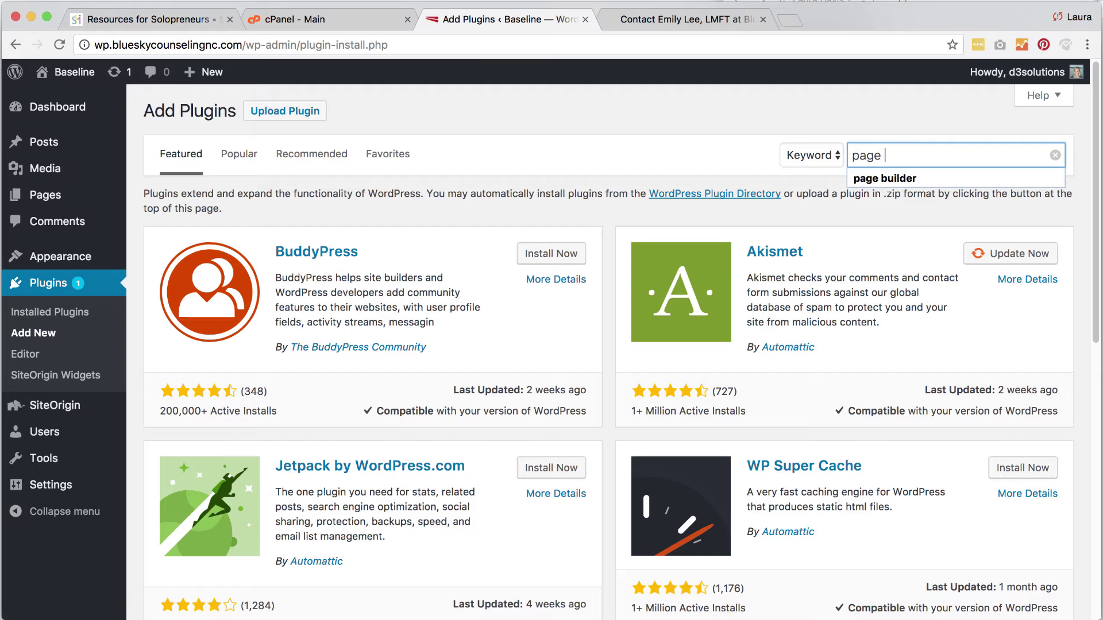
pyautogui.write('r')
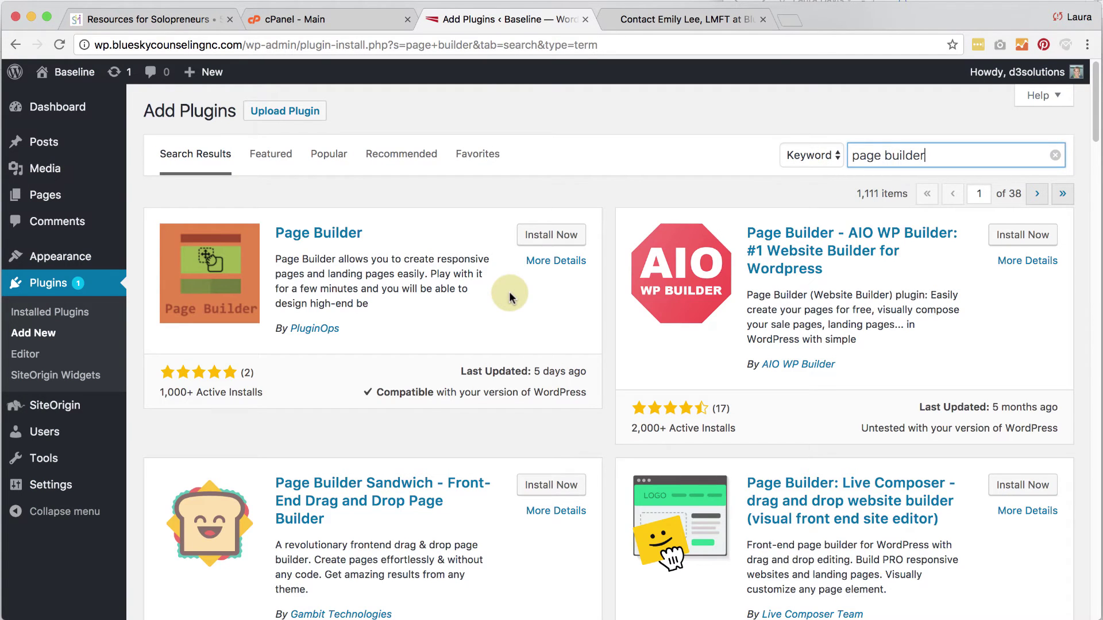
pyautogui.scroll(-7, 509, 291)
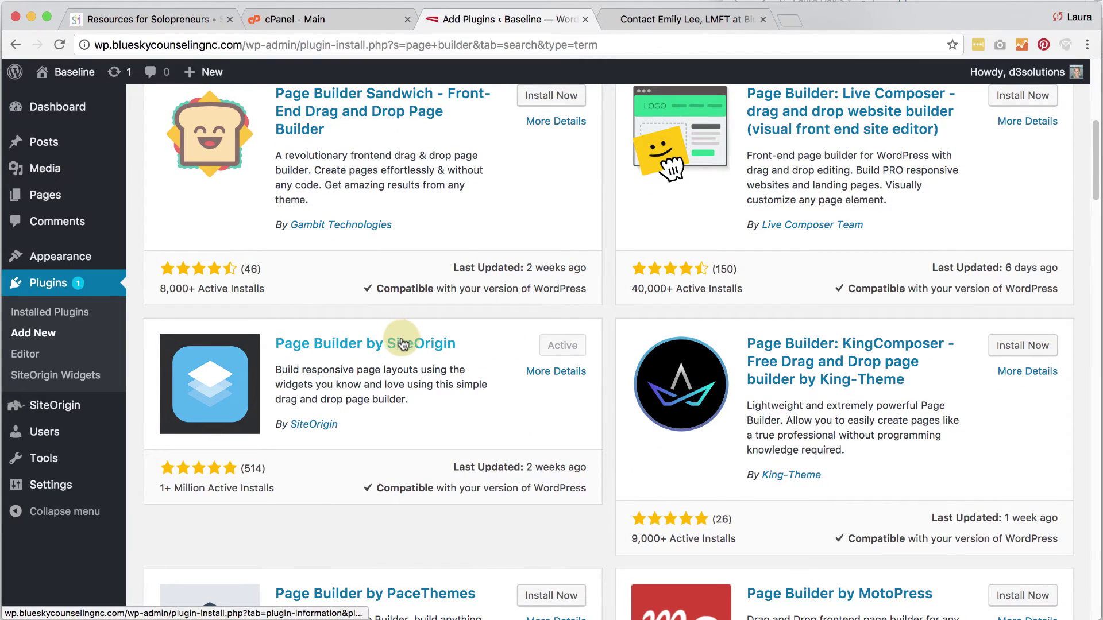
pyautogui.click(57, 316)
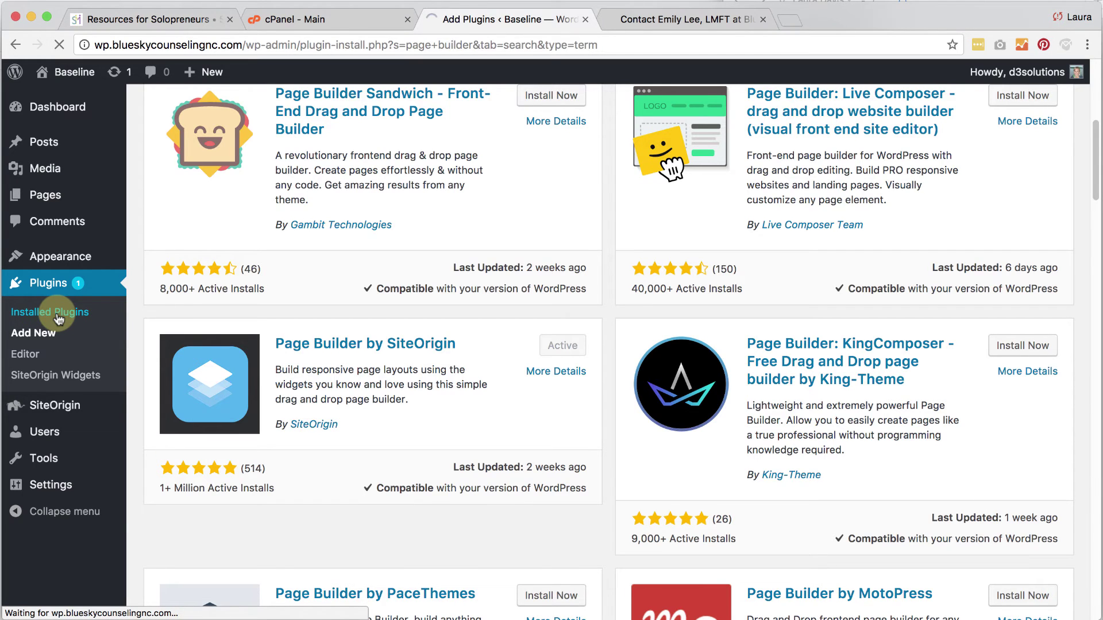
pyautogui.scroll(-5, 621, 450)
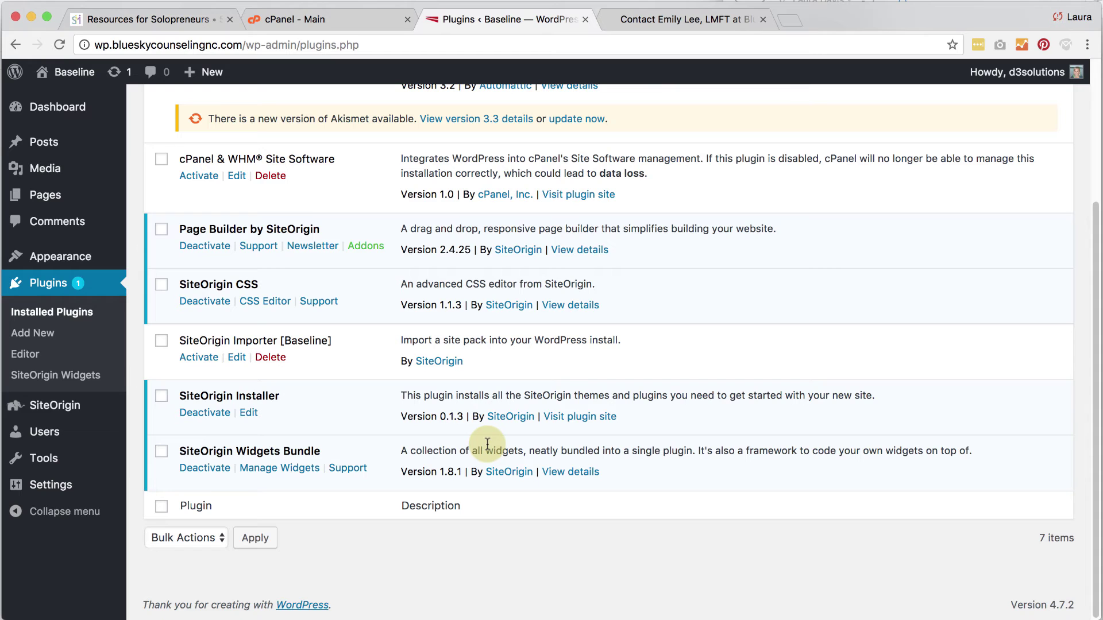
pyautogui.scroll(5, 487, 444)
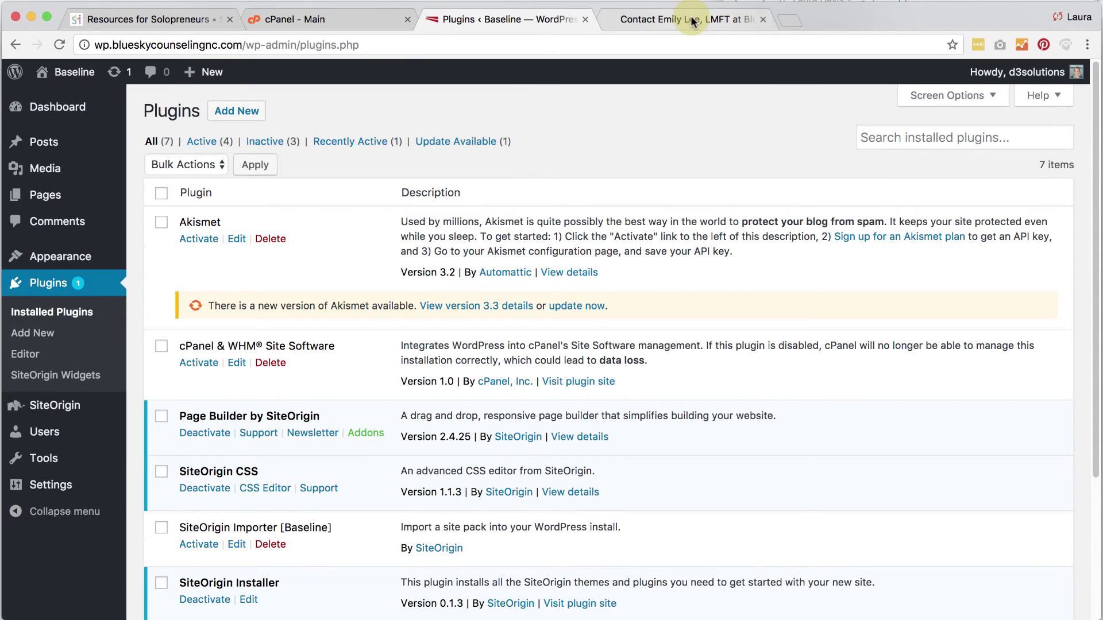
pyautogui.rightClick(67, 70)
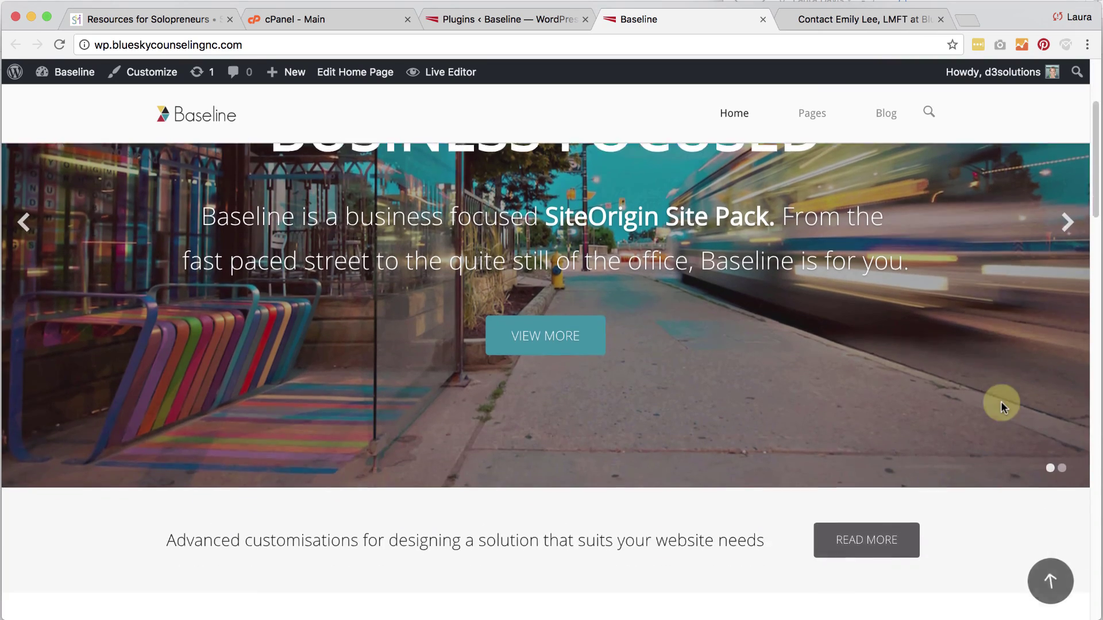
# Step: Scroll through the live Baseline home page to review the imported design
pyautogui.scroll(-15, 1001, 401)
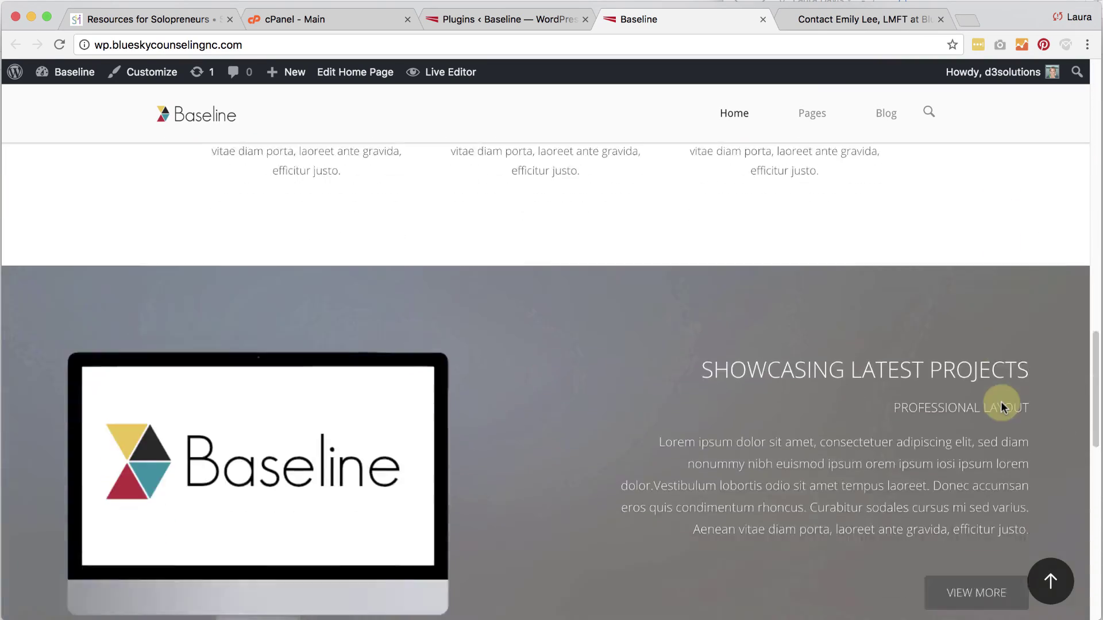
pyautogui.scroll(-3, 1001, 401)
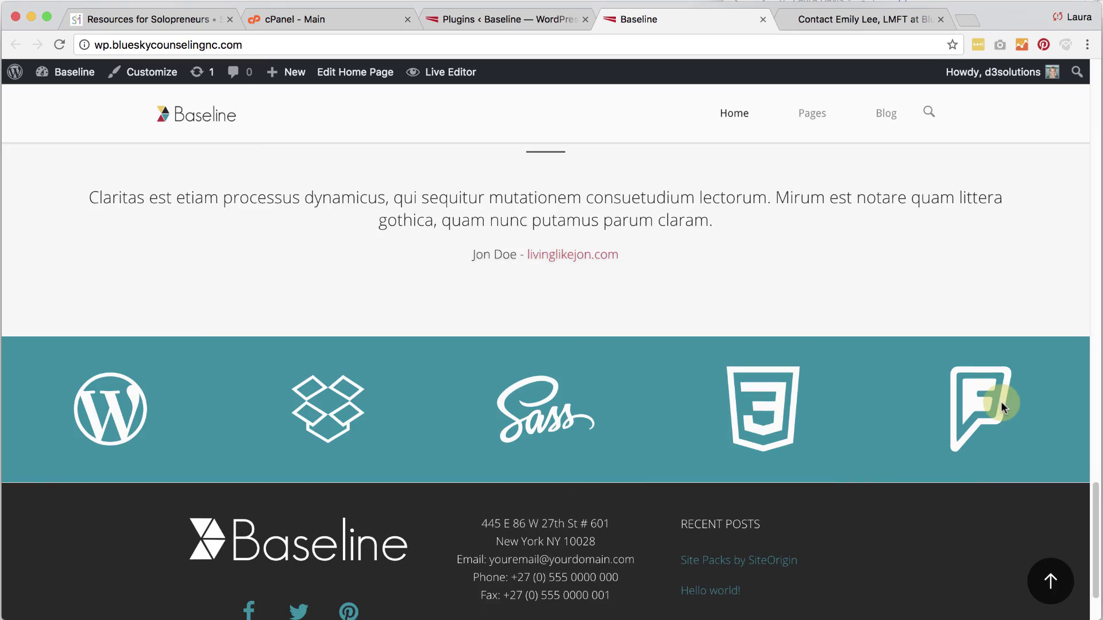
pyautogui.scroll(15, 1000, 401)
pyautogui.scroll(6, 1001, 401)
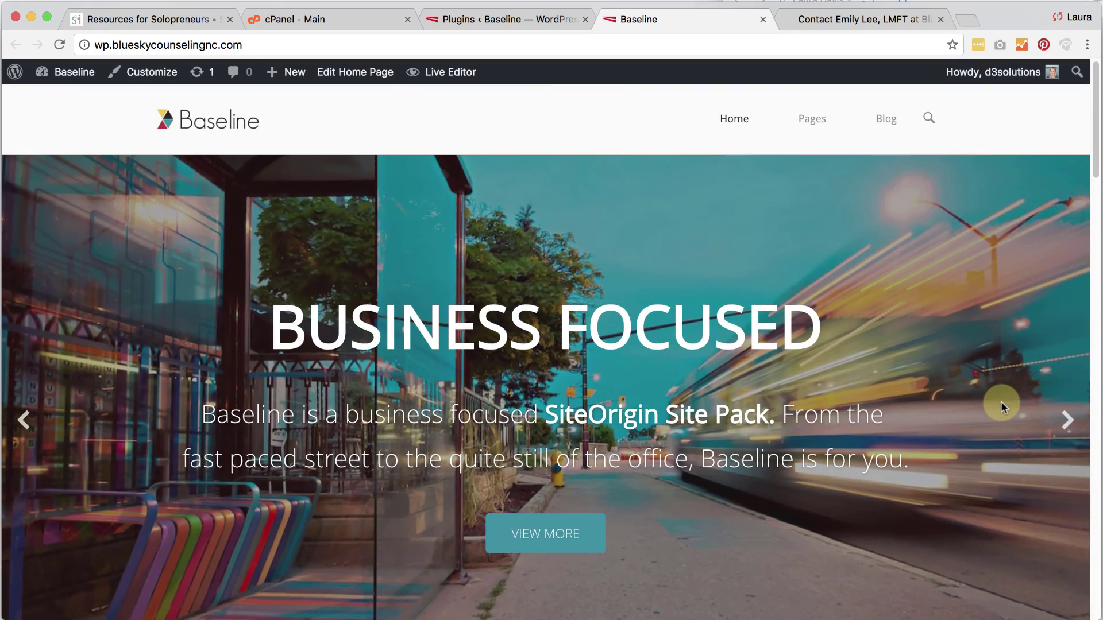